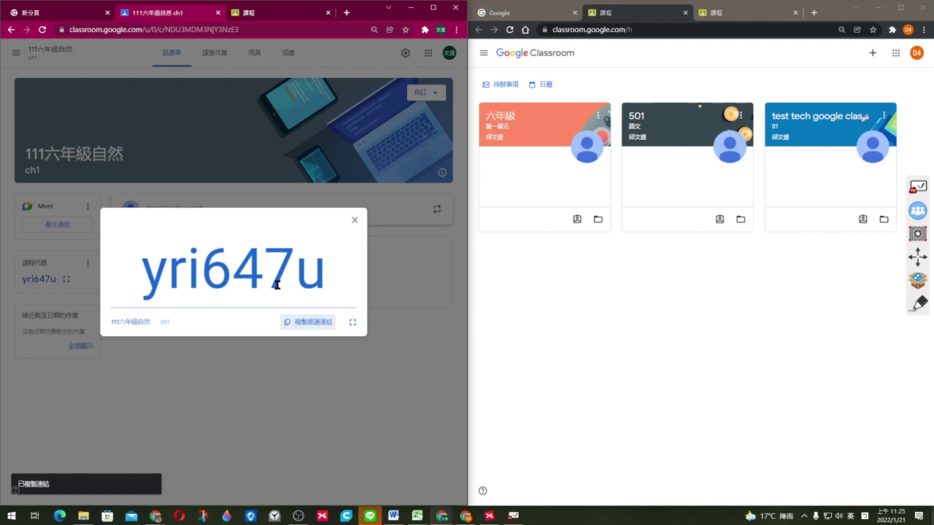
# Step: From the student window, start joining a class by pasting the copied invite link as the code
pyautogui.click(354, 220)
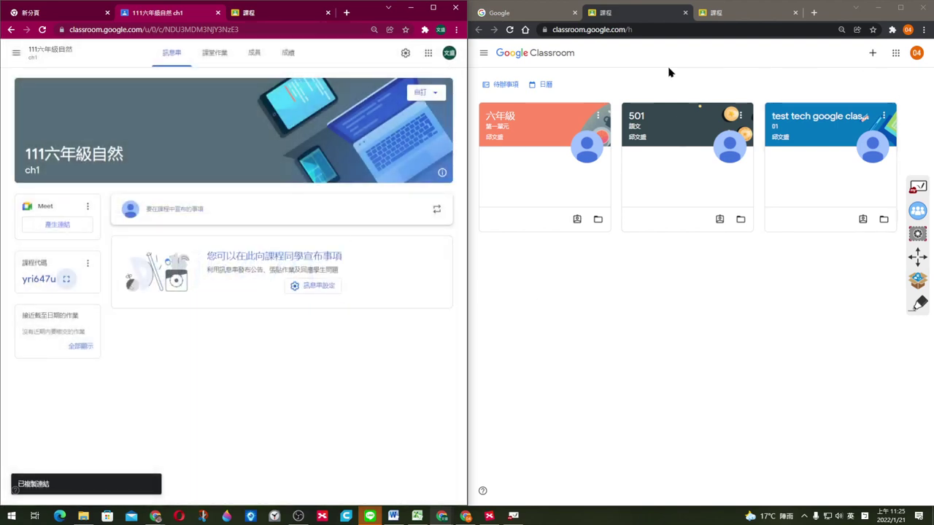
pyautogui.click(874, 56)
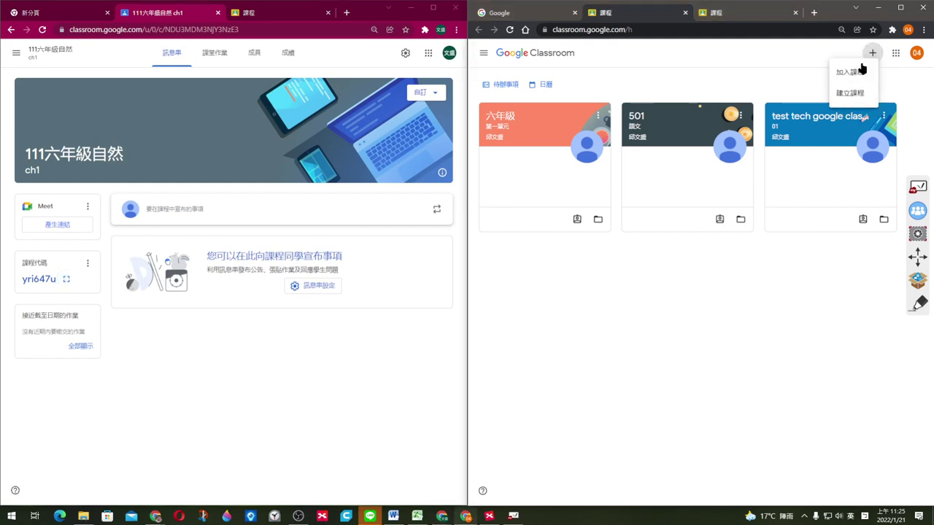
pyautogui.click(848, 73)
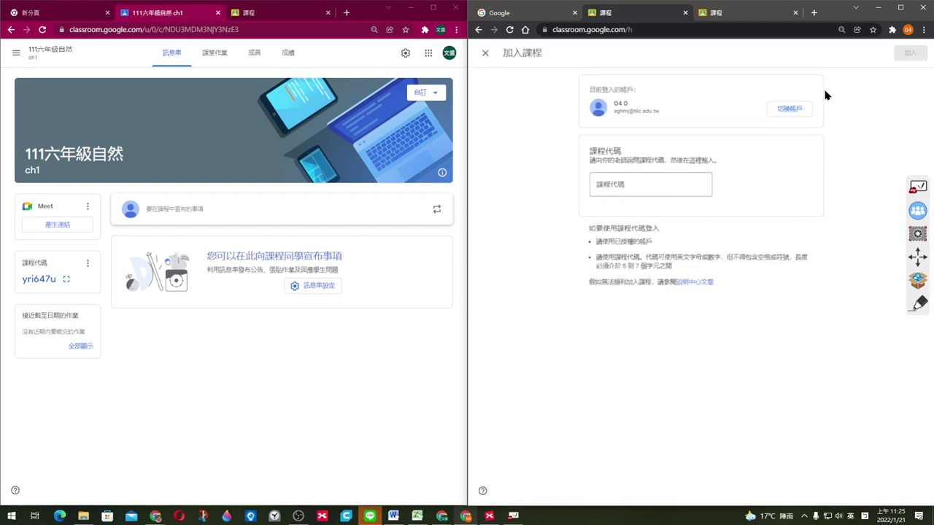
pyautogui.click(647, 187)
pyautogui.hotkey('ctrl', 'v')
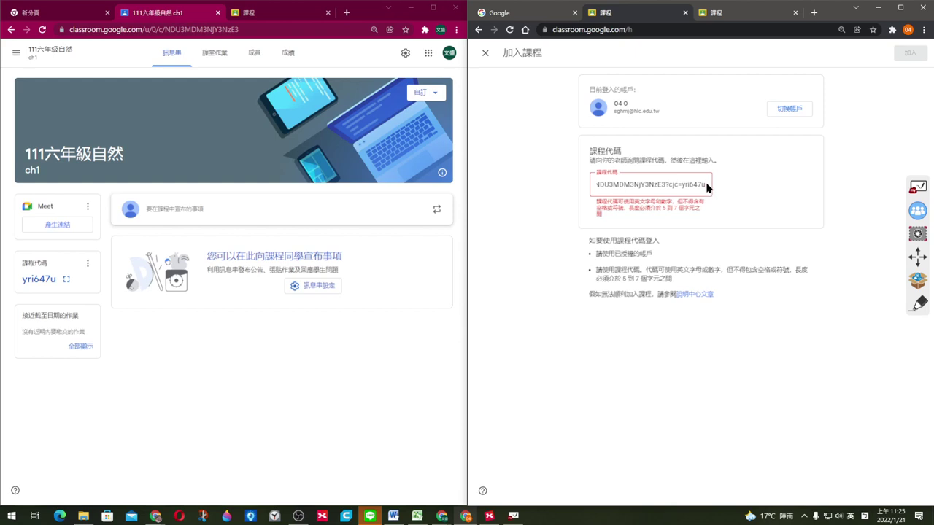
pyautogui.moveTo(647, 183); pyautogui.dragTo(572, 186)
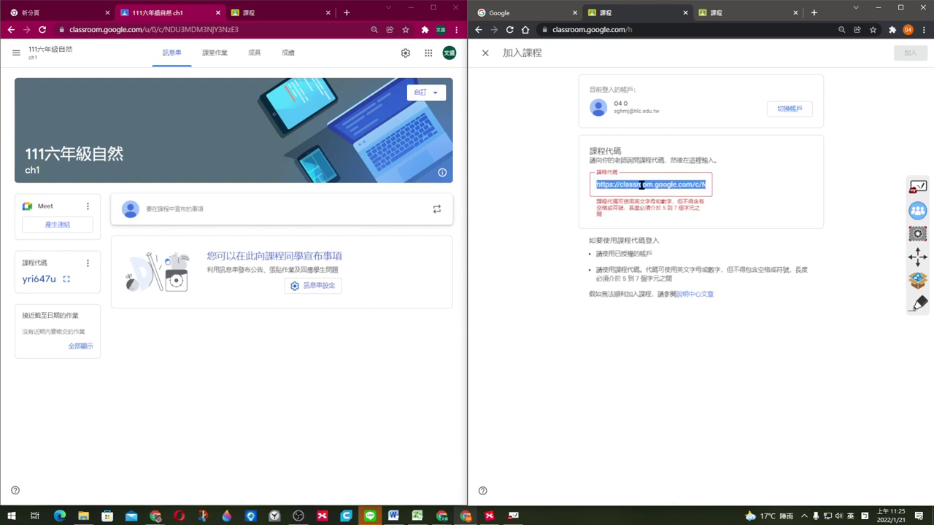
pyautogui.click(668, 352)
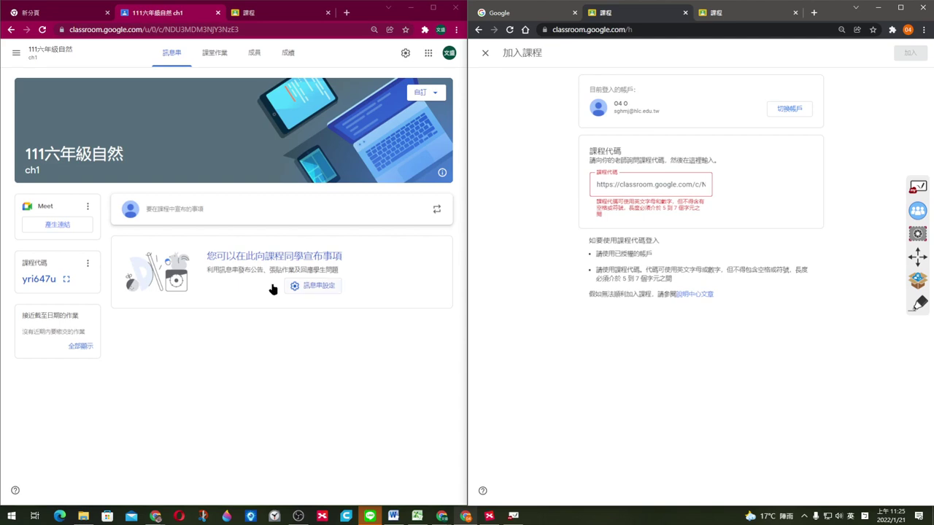
# Step: Clear the rejected invite link out of the class code field
pyautogui.click(66, 279)
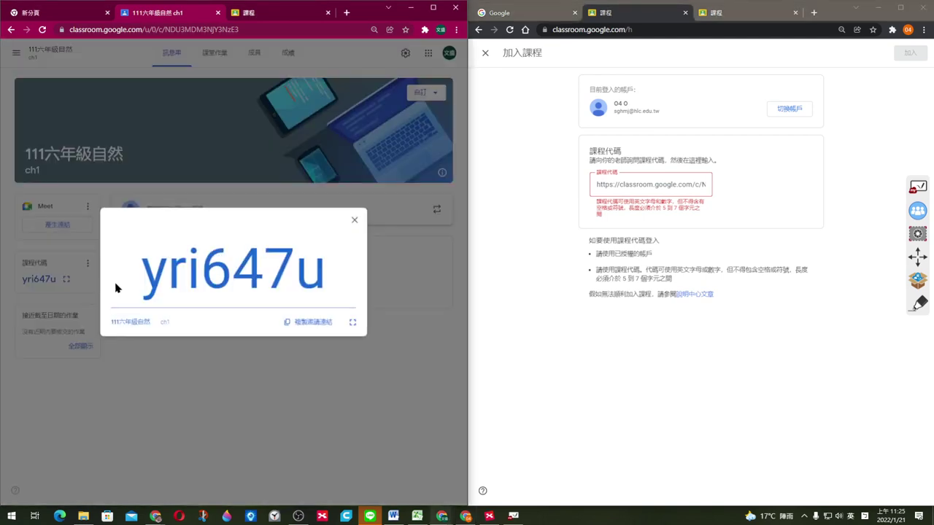
pyautogui.click(312, 325)
pyautogui.click(661, 189)
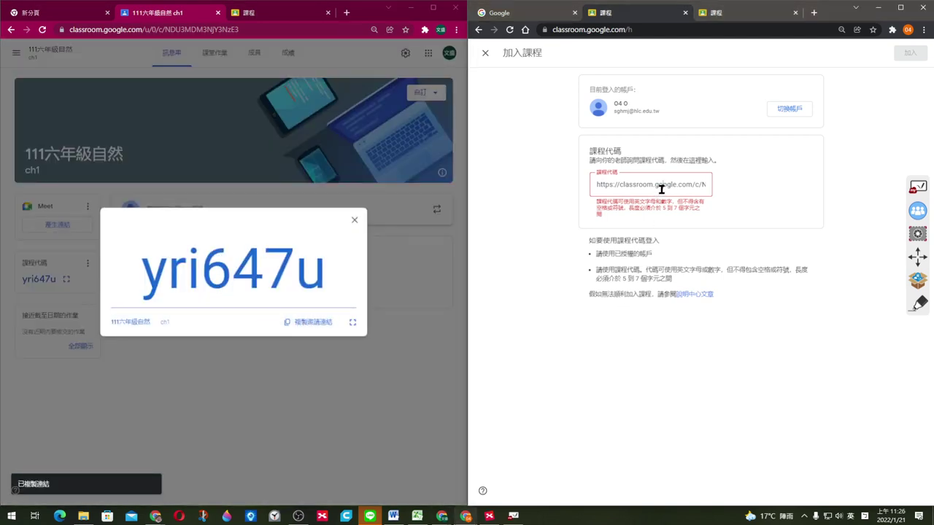
pyautogui.moveTo(597, 185); pyautogui.dragTo(807, 193)
pyautogui.press('Right')
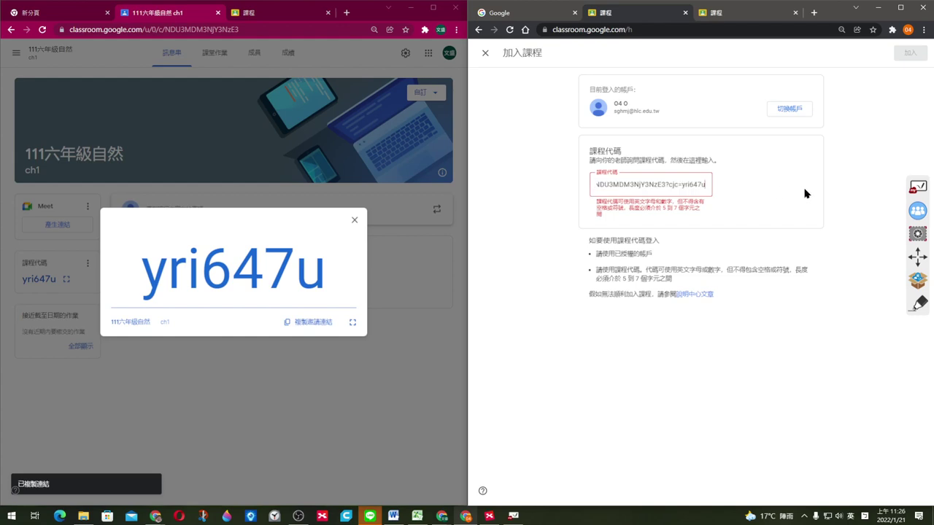
pyautogui.press('BackSpace')
pyautogui.press('BackSpace')
pyautogui.press('BackSpace')
pyautogui.press('BackSpace')
pyautogui.press('BackSpace')
pyautogui.press('BackSpace')
pyautogui.press('BackSpace')
pyautogui.press('BackSpace')
pyautogui.press('BackSpace')
pyautogui.press('BackSpace')
pyautogui.press('BackSpace')
pyautogui.press('BackSpace')
pyautogui.press('BackSpace')
pyautogui.press('BackSpace')
pyautogui.press('BackSpace')
pyautogui.press('BackSpace')
pyautogui.press('BackSpace')
pyautogui.press('BackSpace')
pyautogui.press('BackSpace')
pyautogui.press('BackSpace')
pyautogui.press('BackSpace')
pyautogui.press('BackSpace')
pyautogui.press('BackSpace')
pyautogui.press('BackSpace')
pyautogui.press('BackSpace')
pyautogui.press('BackSpace')
pyautogui.press('BackSpace')
pyautogui.press('BackSpace')
pyautogui.press('BackSpace')
pyautogui.press('BackSpace')
pyautogui.press('BackSpace')
pyautogui.press('BackSpace')
pyautogui.press('BackSpace')
pyautogui.press('BackSpace')
pyautogui.press('BackSpace')
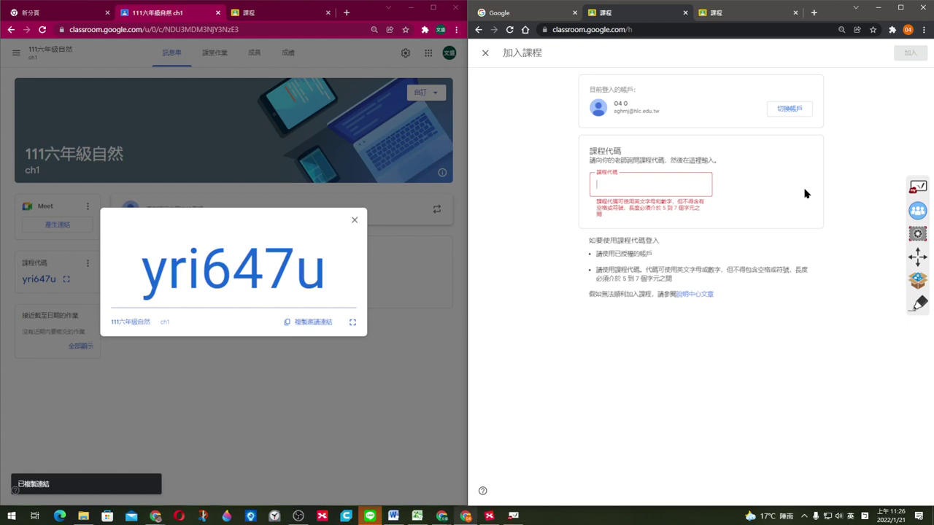
pyautogui.moveTo(326, 271); pyautogui.dragTo(139, 288)
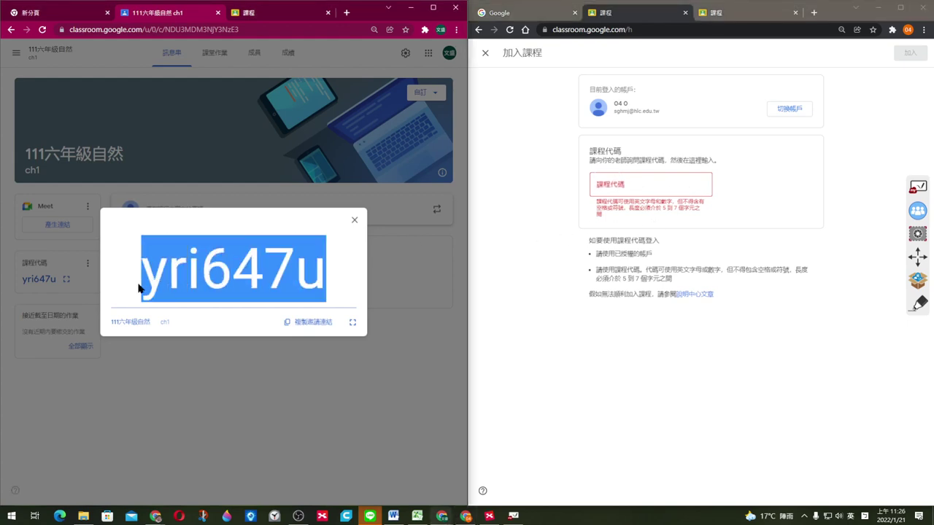
pyautogui.hotkey('ctrl', 'c')
pyautogui.click(657, 184)
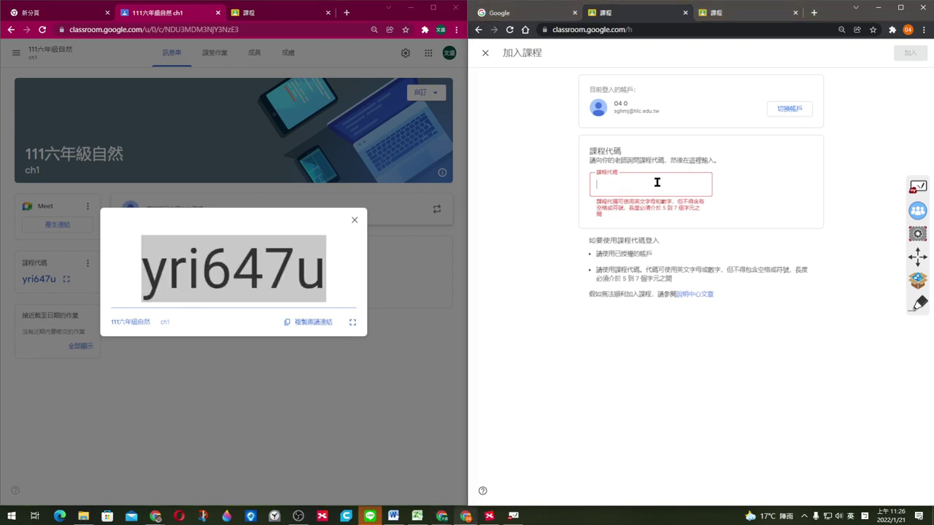
pyautogui.hotkey('ctrl', 'v')
pyautogui.press('BackSpace')
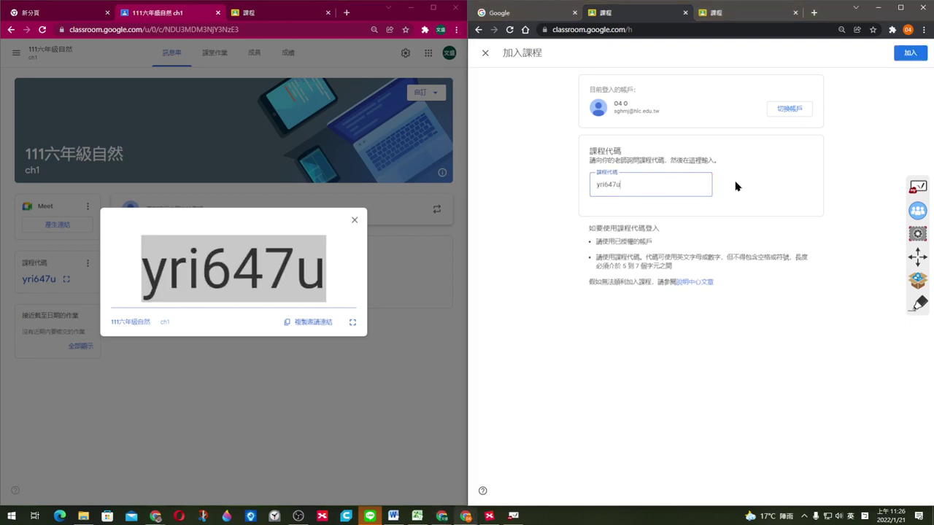
pyautogui.click(905, 59)
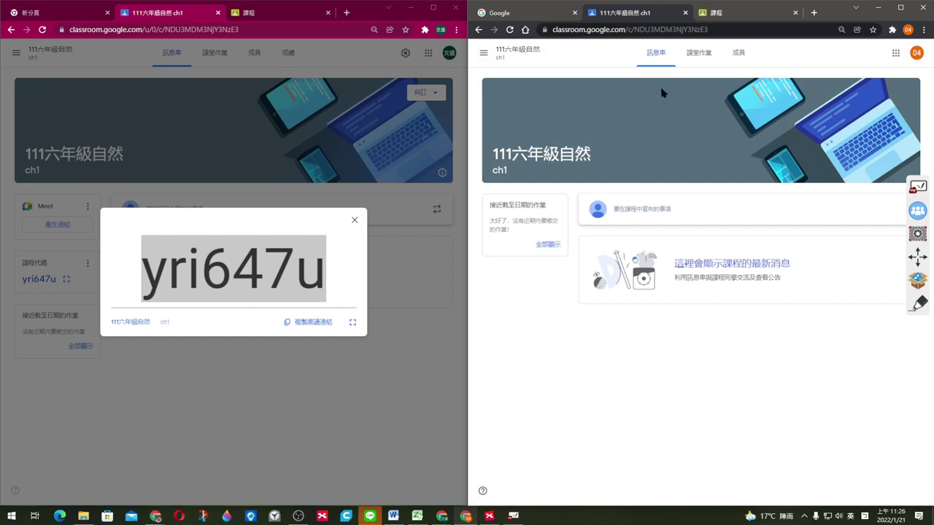
# Step: Show the student's full class list, then open the teacher's 成員 page for 111六年級自然
pyautogui.click(484, 53)
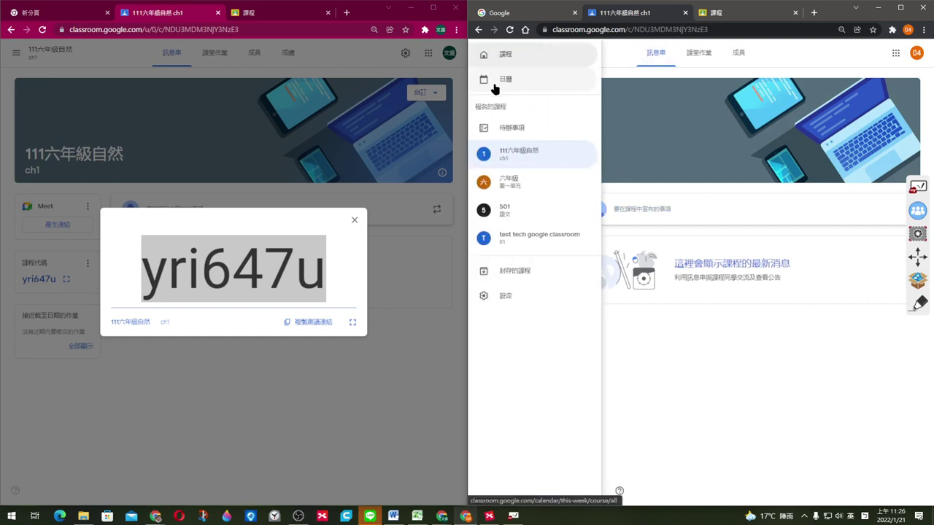
pyautogui.click(502, 58)
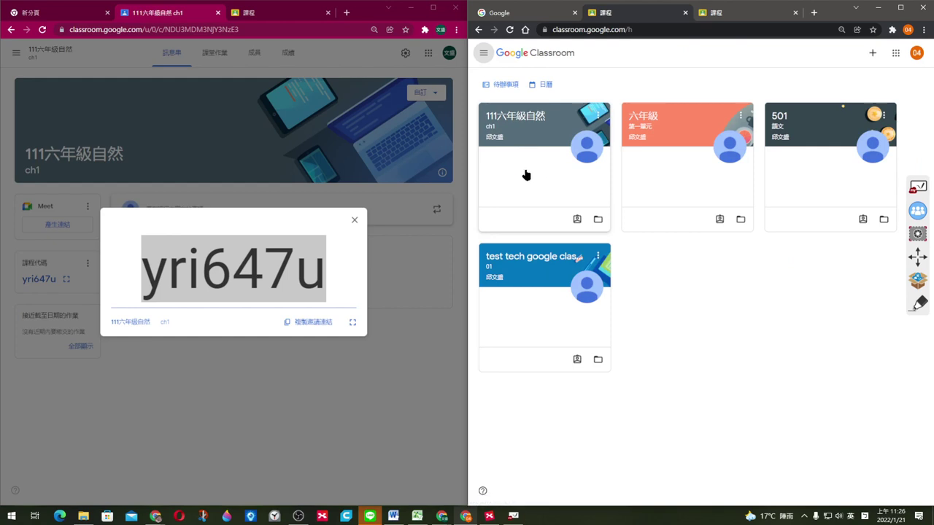
pyautogui.click(355, 221)
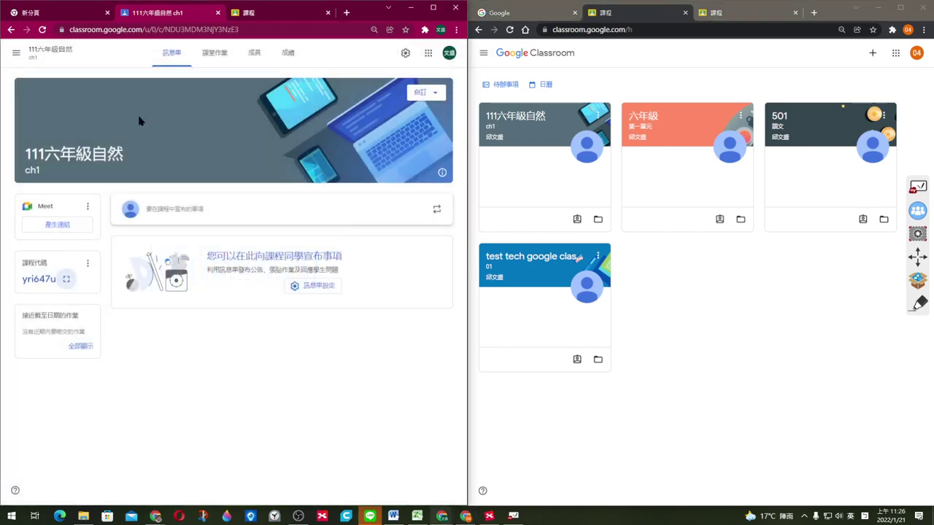
pyautogui.click(253, 55)
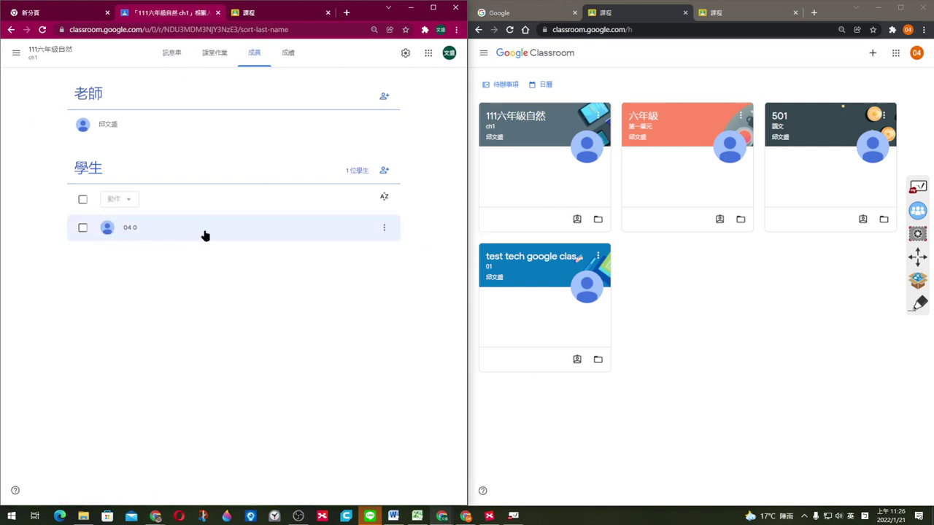
# Step: Open the invite-students dialog, search for 舒, and add the matching student
pyautogui.click(385, 171)
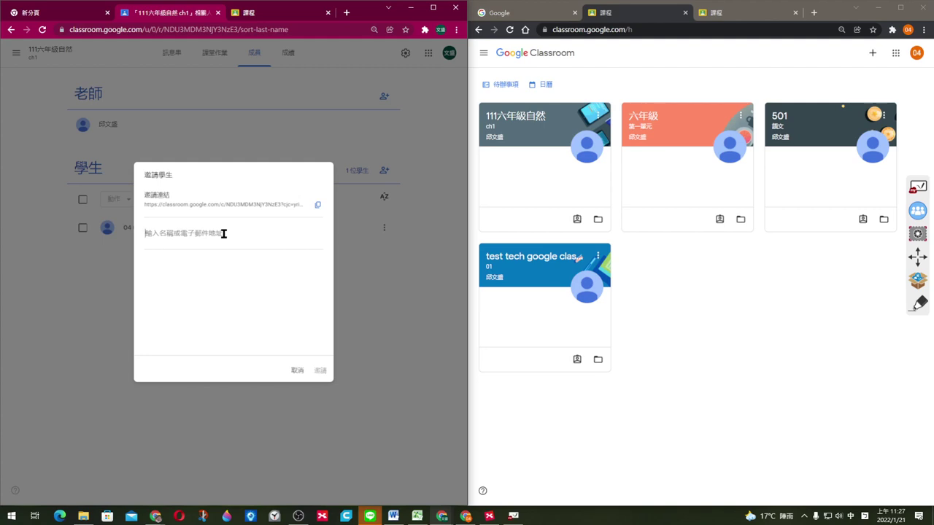
pyautogui.write('書')
pyautogui.press('Down')
pyautogui.press('Down')
pyautogui.press('Down')
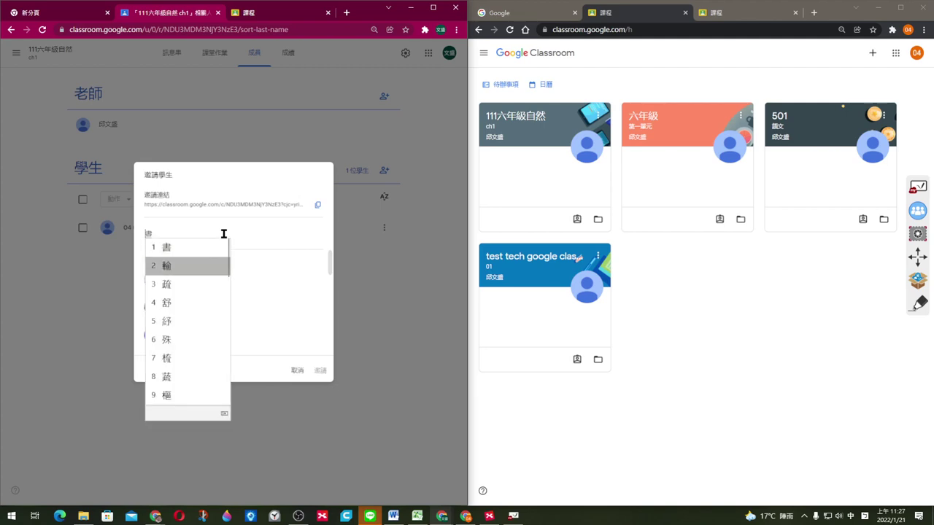
pyautogui.press('Return')
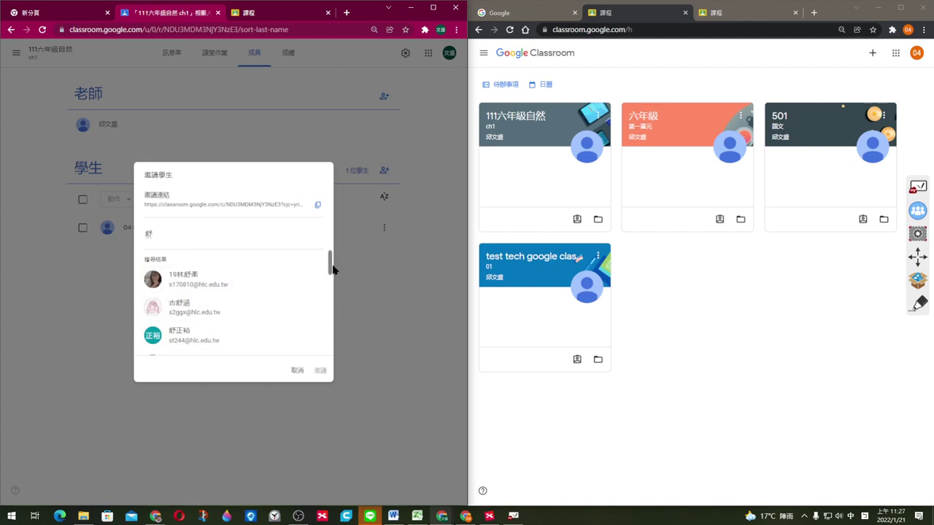
pyautogui.moveTo(332, 270); pyautogui.dragTo(315, 337)
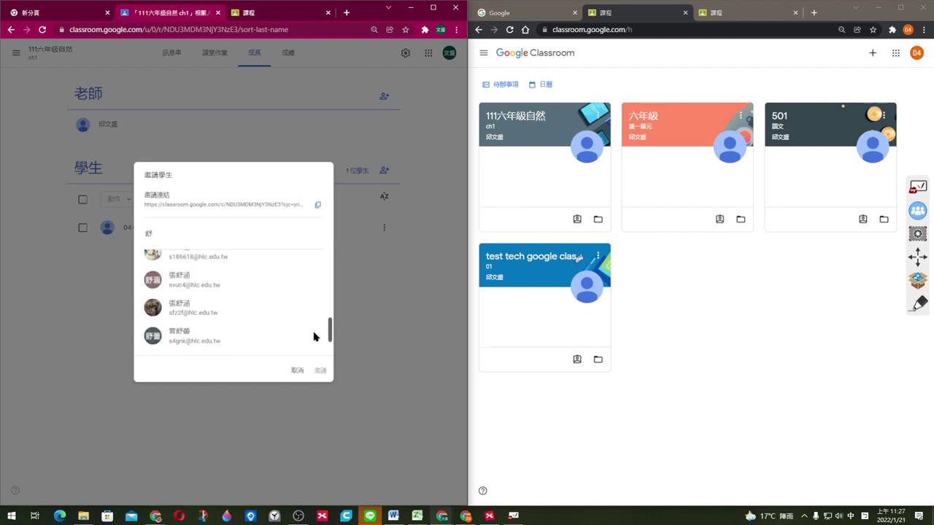
pyautogui.scroll(-3, 315, 340)
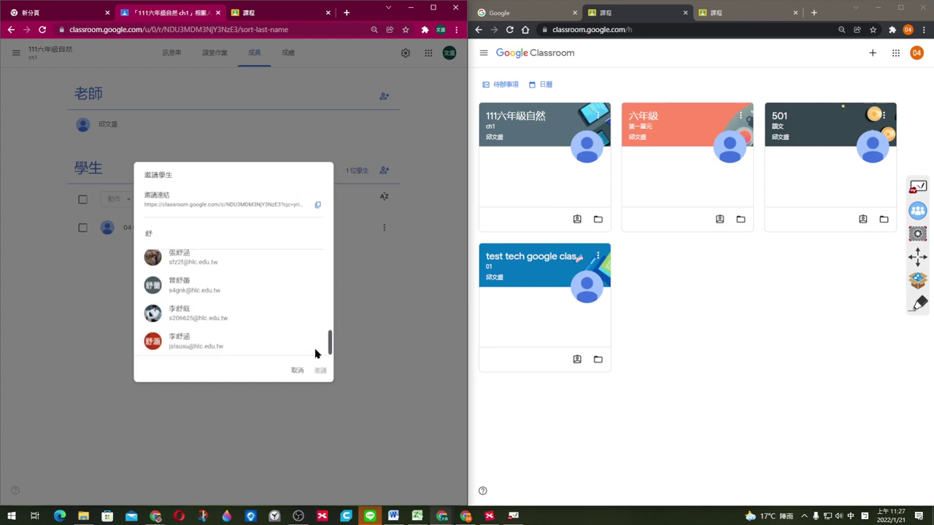
pyautogui.scroll(5, 315, 351)
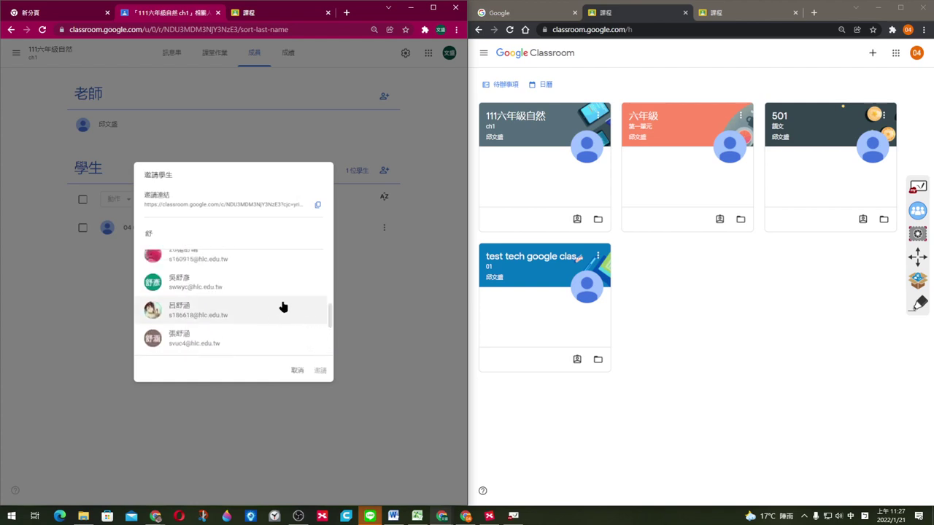
pyautogui.moveTo(328, 324); pyautogui.dragTo(337, 352)
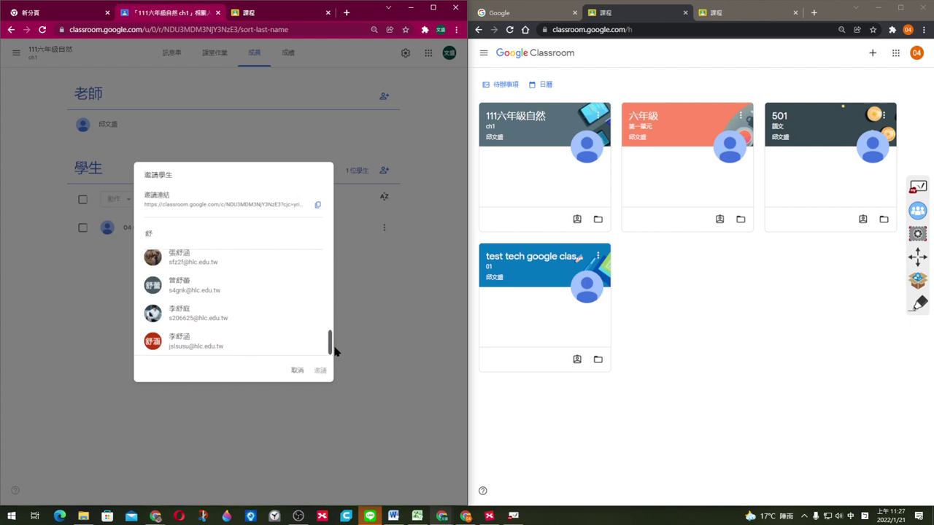
pyautogui.click(198, 346)
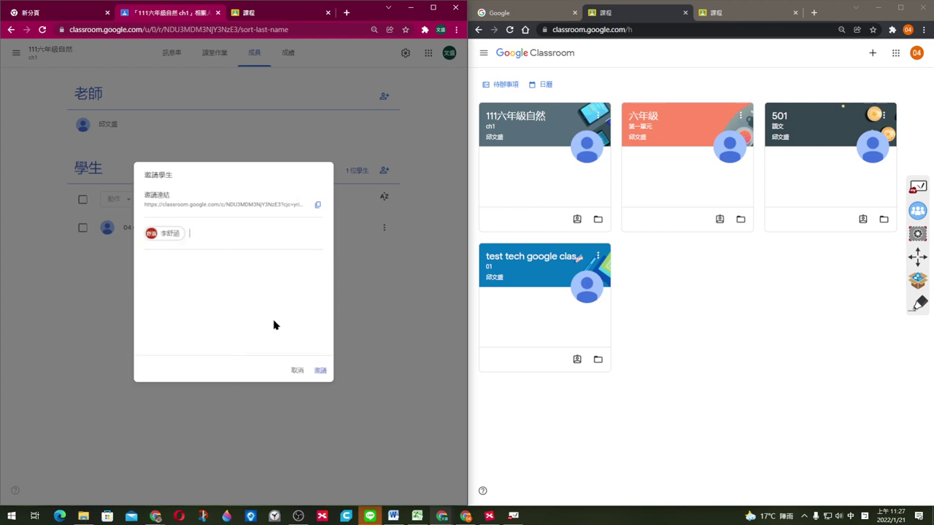
pyautogui.click(292, 372)
# Step: In the Excel list, copy the student e-mail addresses in B2:B9
pyautogui.click(420, 509)
pyautogui.moveTo(166, 132); pyautogui.dragTo(483, 86)
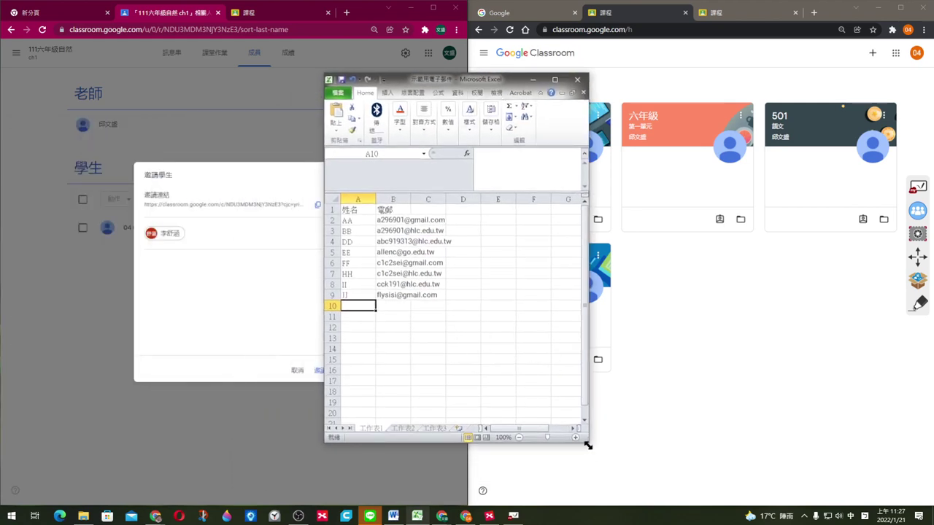
pyautogui.moveTo(587, 442); pyautogui.dragTo(705, 489)
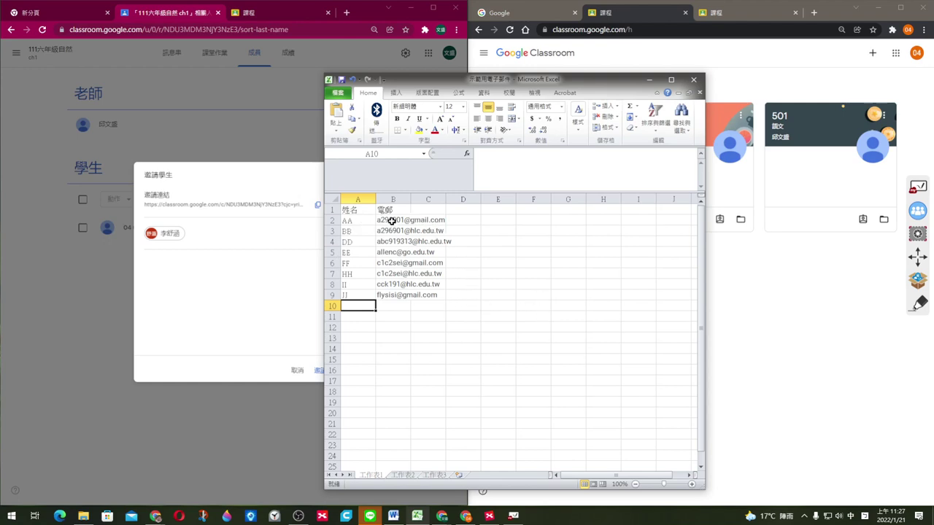
pyautogui.moveTo(392, 221); pyautogui.dragTo(389, 295)
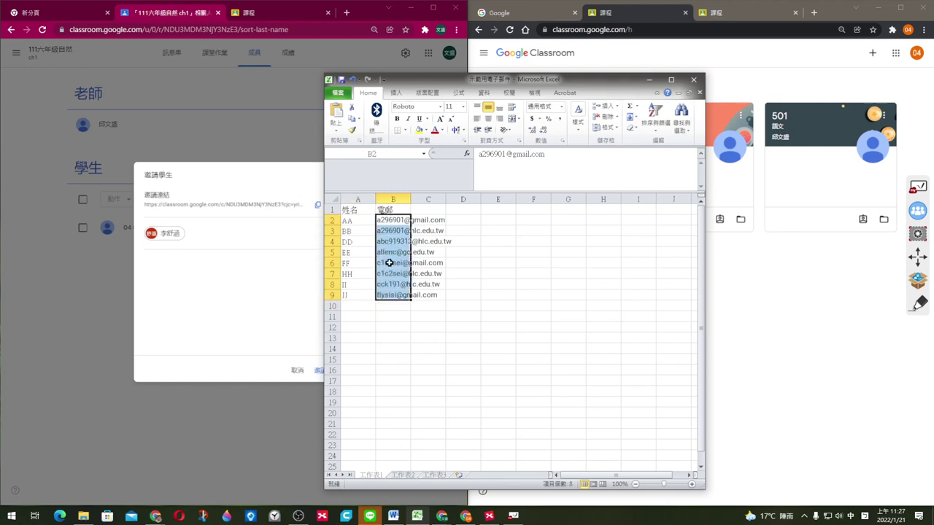
pyautogui.rightClick(389, 262)
pyautogui.click(417, 269)
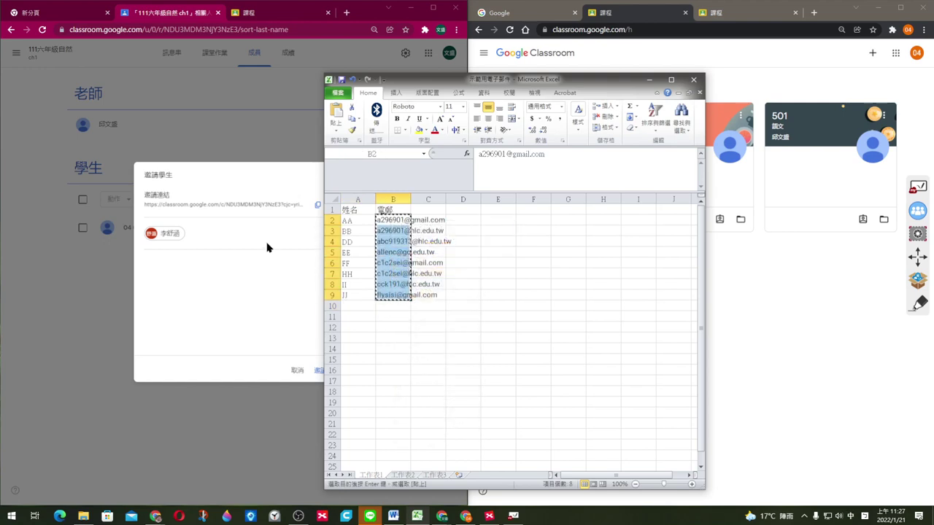
# Step: Paste the e-mails into the invite field as recipients, then cancel the invitation
pyautogui.click(250, 234)
pyautogui.rightClick(250, 233)
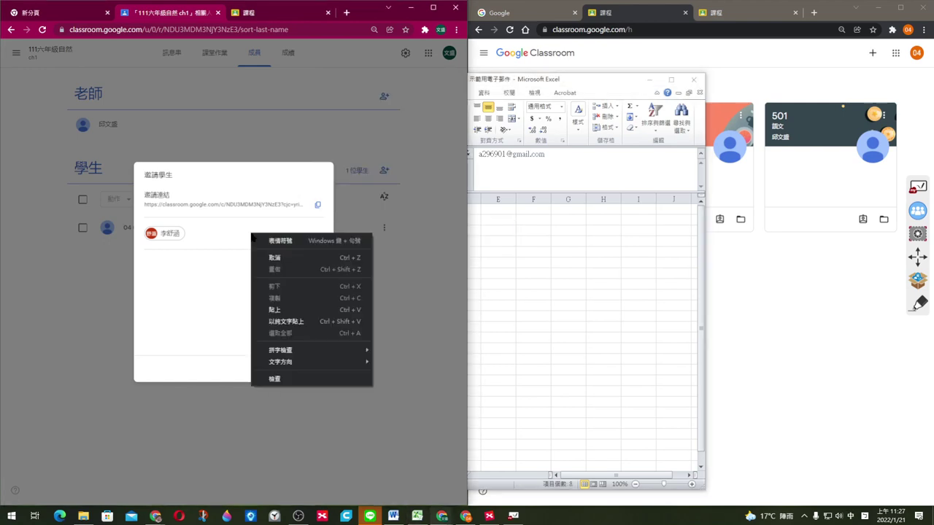
pyautogui.click(282, 310)
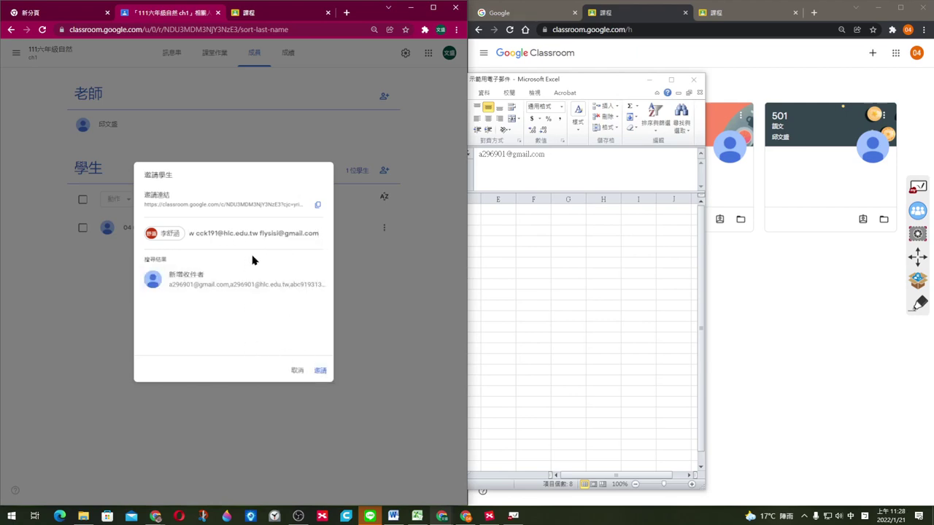
pyautogui.press('Return')
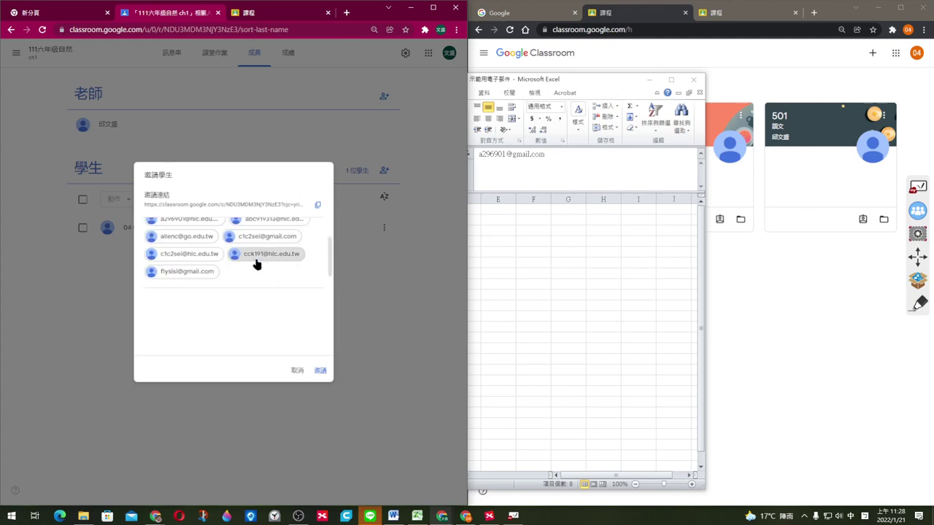
pyautogui.moveTo(329, 252); pyautogui.dragTo(328, 252)
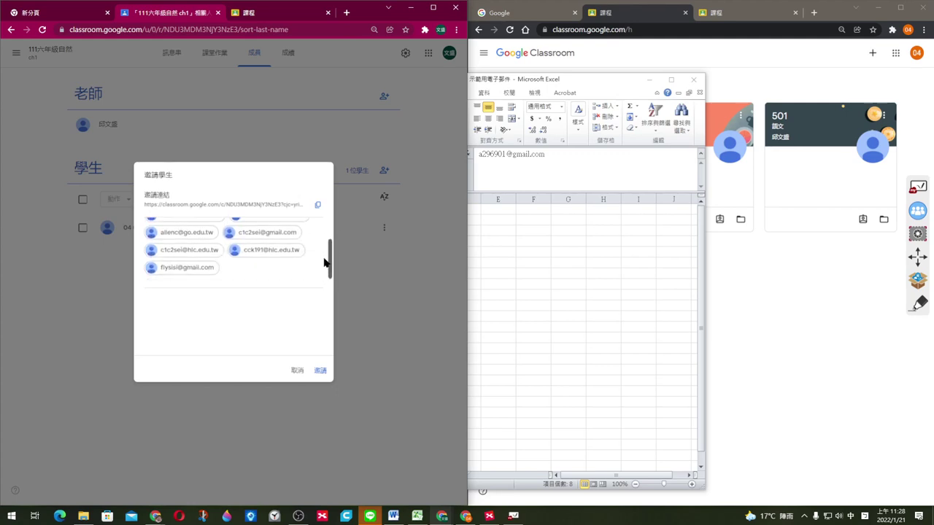
pyautogui.scroll(2, 283, 240)
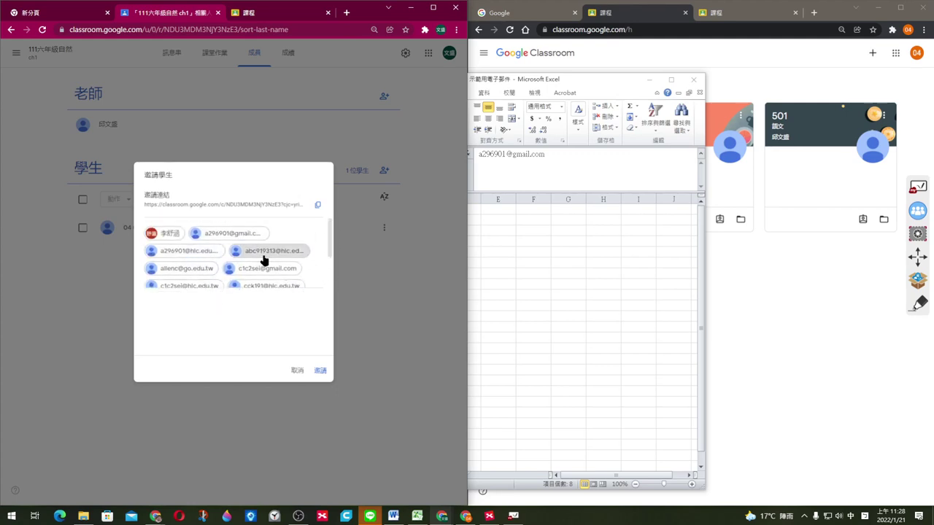
pyautogui.click(295, 372)
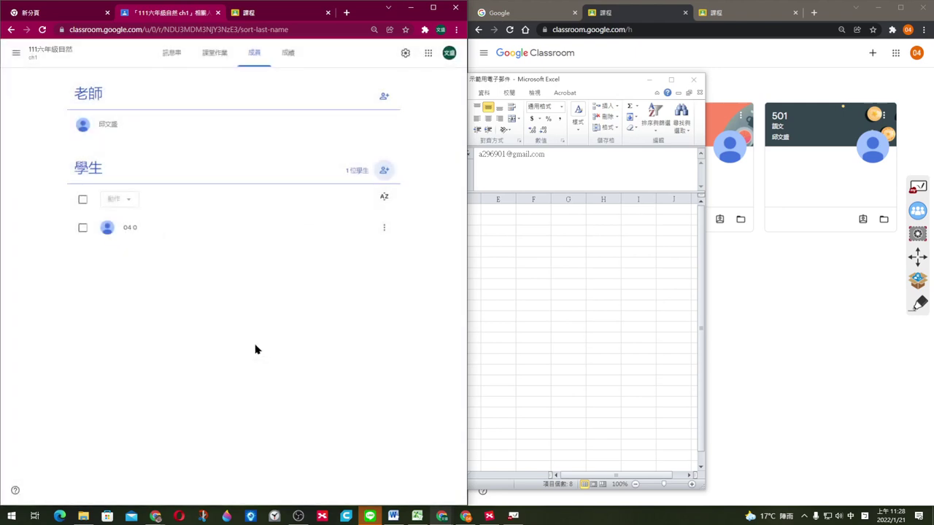
# Step: Minimize the Excel sheet and reopen the 111六年級自然 class from the Classes list
pyautogui.click(171, 54)
pyautogui.click(489, 278)
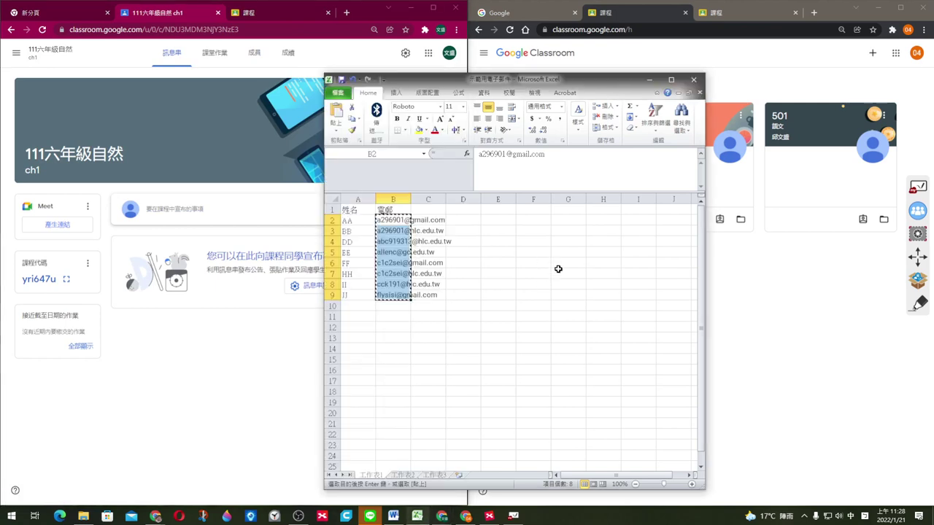
pyautogui.click(650, 81)
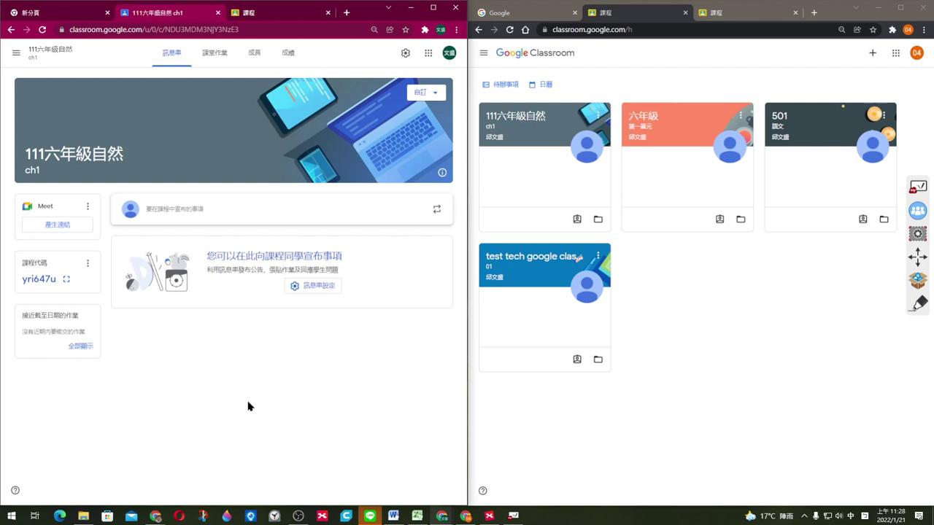
pyautogui.click(689, 310)
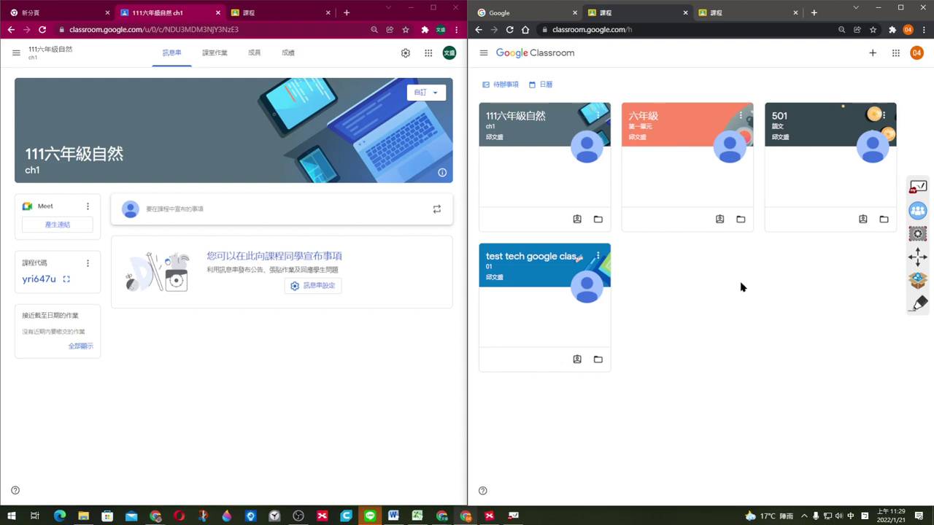
pyautogui.click(403, 393)
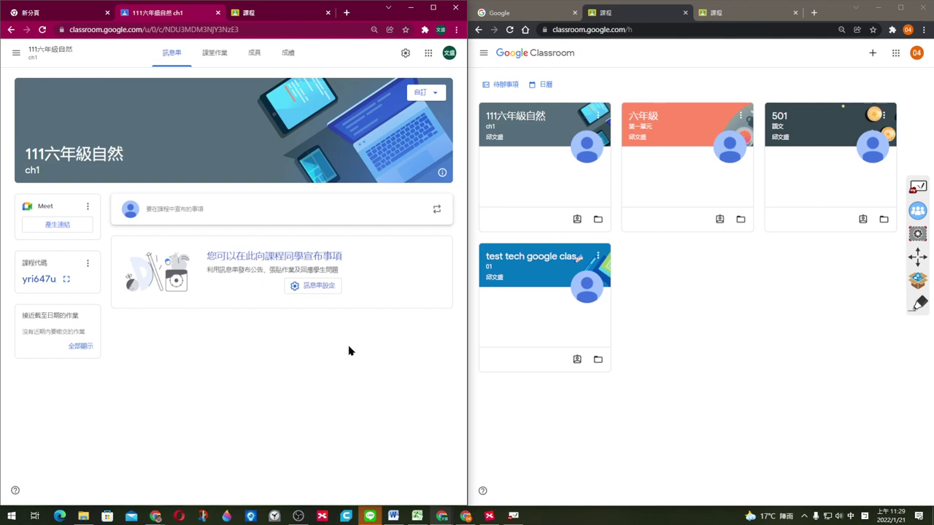
pyautogui.click(14, 54)
pyautogui.click(42, 55)
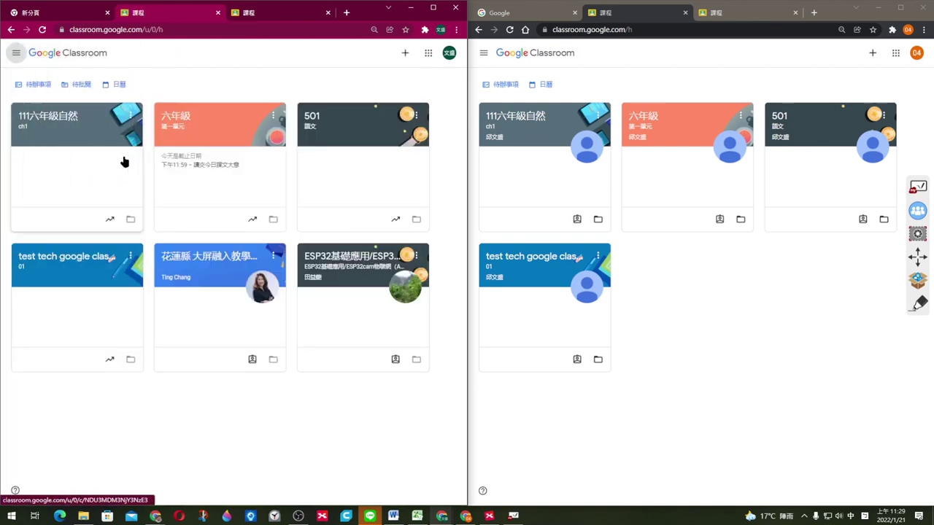
pyautogui.click(66, 149)
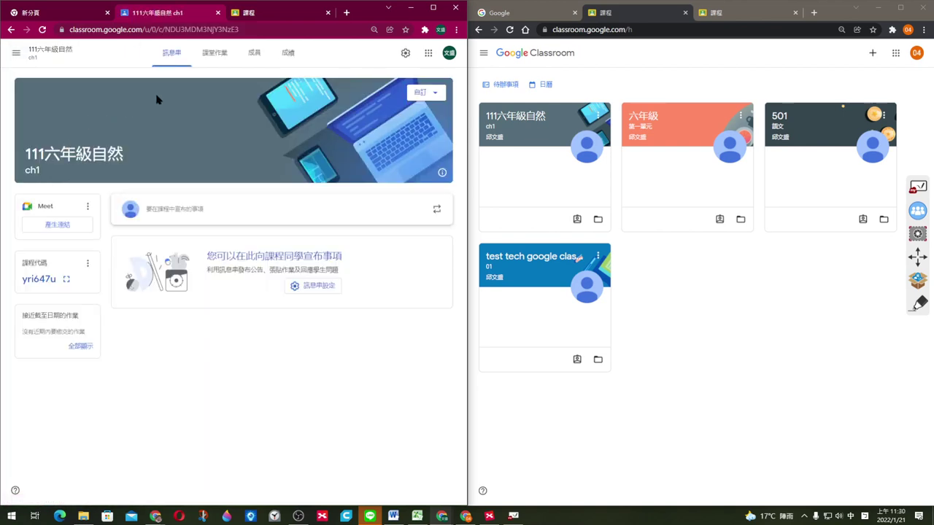
# Step: Open the invite-students dialog on the 成員 page and bring up the Excel e-mail list
pyautogui.click(254, 55)
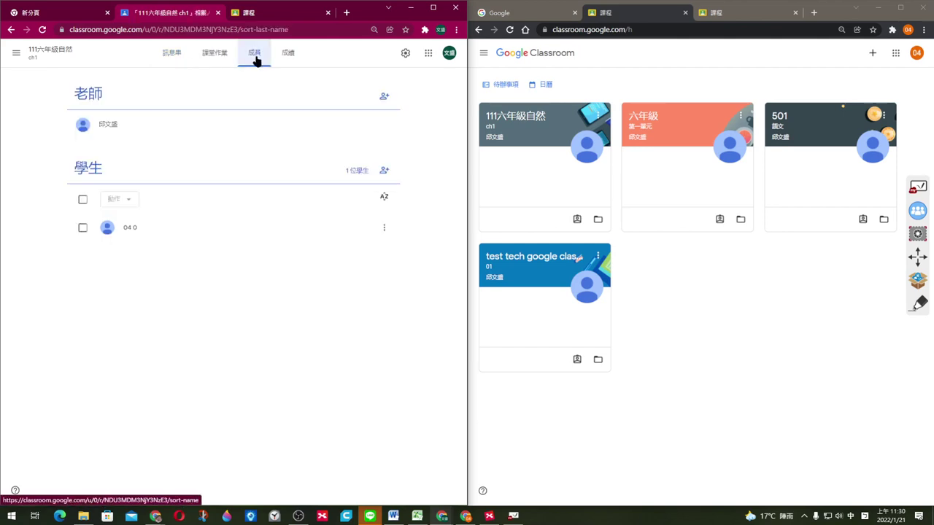
pyautogui.click(385, 172)
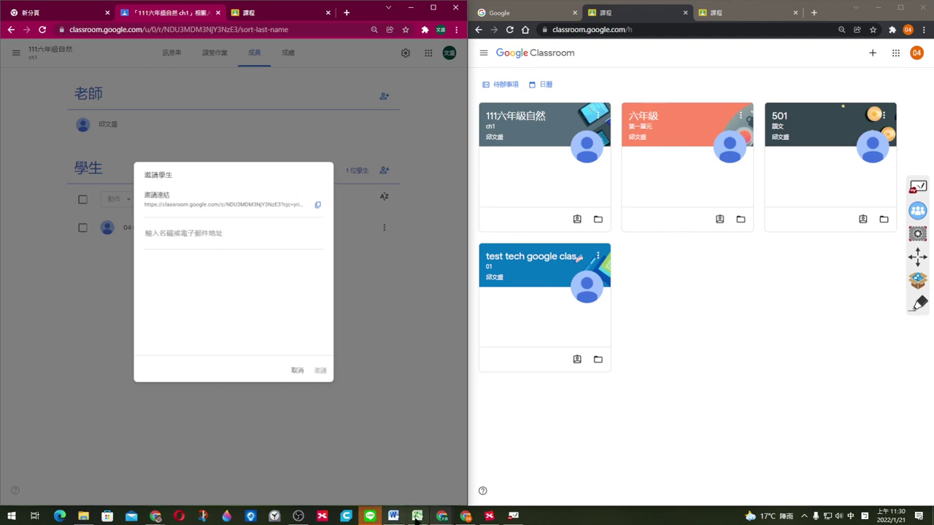
pyautogui.click(417, 516)
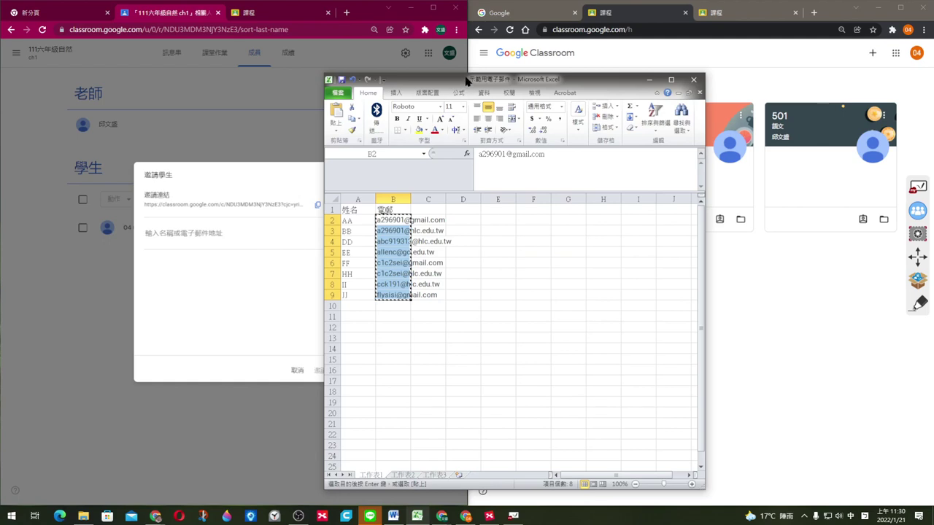
# Step: Widen Excel column B, select the e-mails in B2:B9, and return to the invite field
pyautogui.moveTo(460, 78); pyautogui.dragTo(485, 29)
pyautogui.click(549, 321)
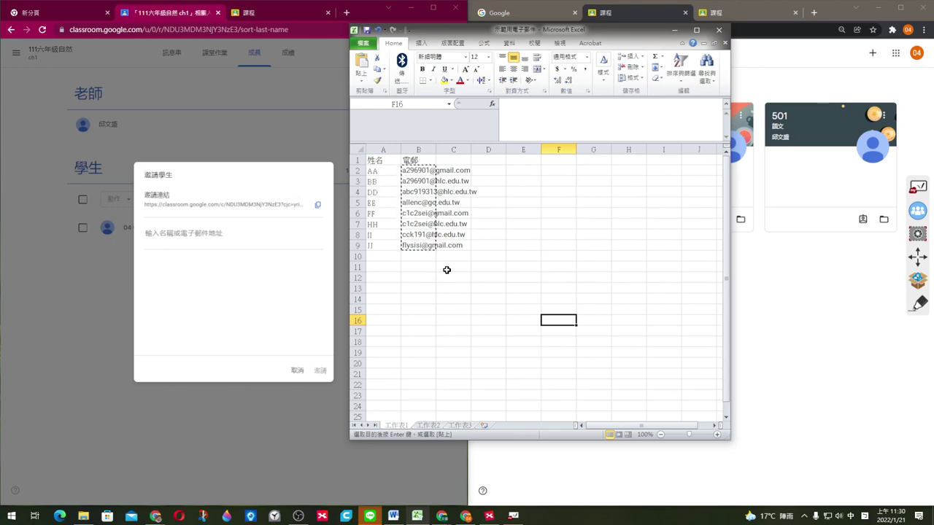
pyautogui.moveTo(437, 150); pyautogui.dragTo(537, 150)
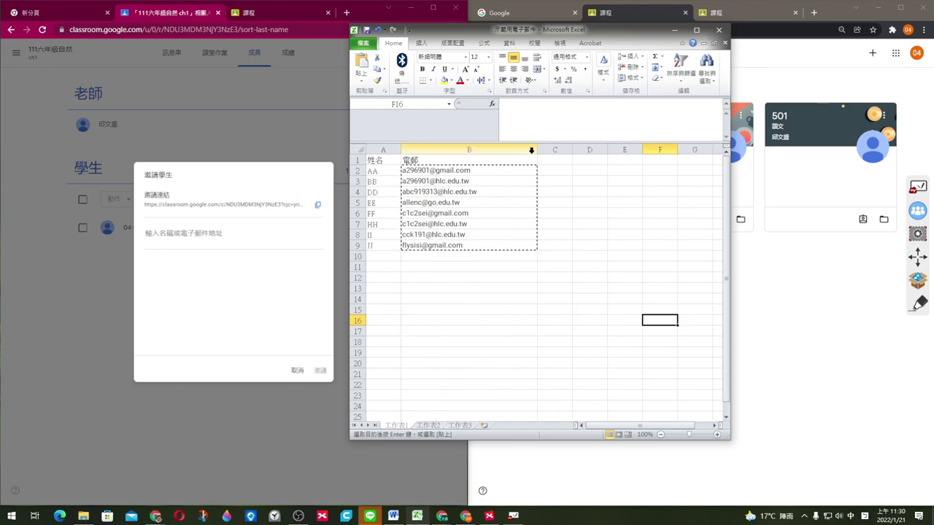
pyautogui.click(472, 308)
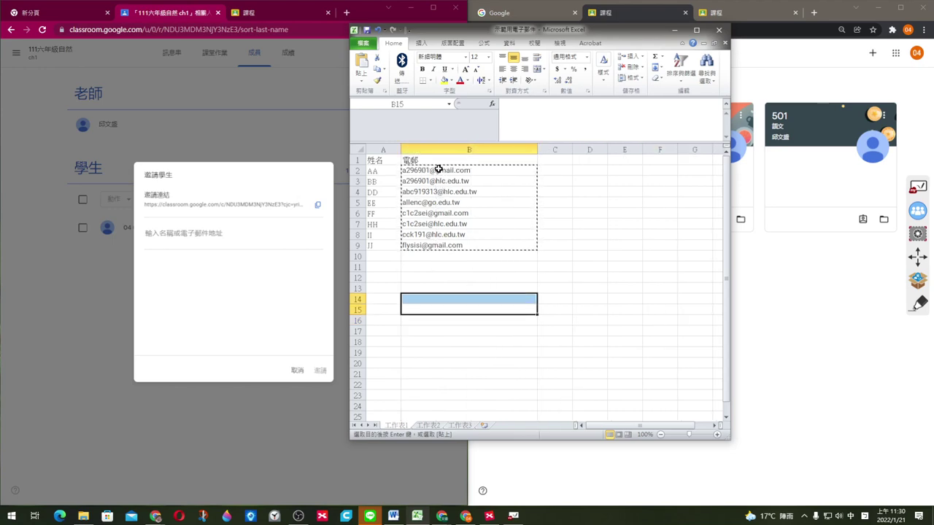
pyautogui.moveTo(443, 170); pyautogui.dragTo(431, 243)
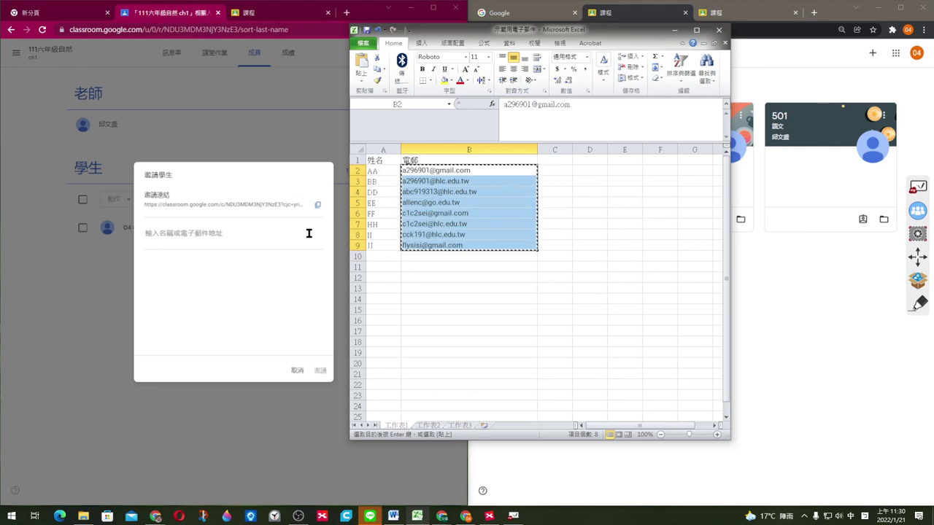
pyautogui.click(221, 236)
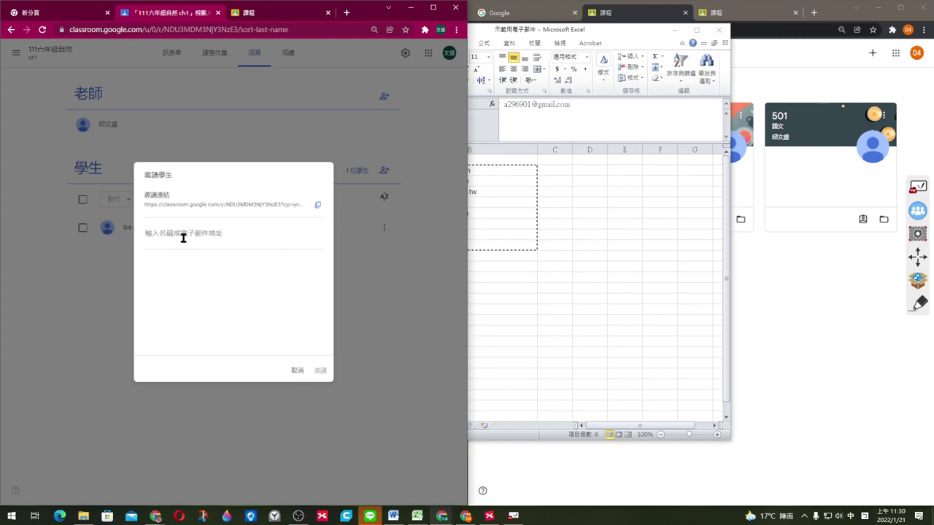
# Step: Paste the eight student e-mails as recipients and send the invitation with 邀請
pyautogui.hotkey('ctrl', 'v')
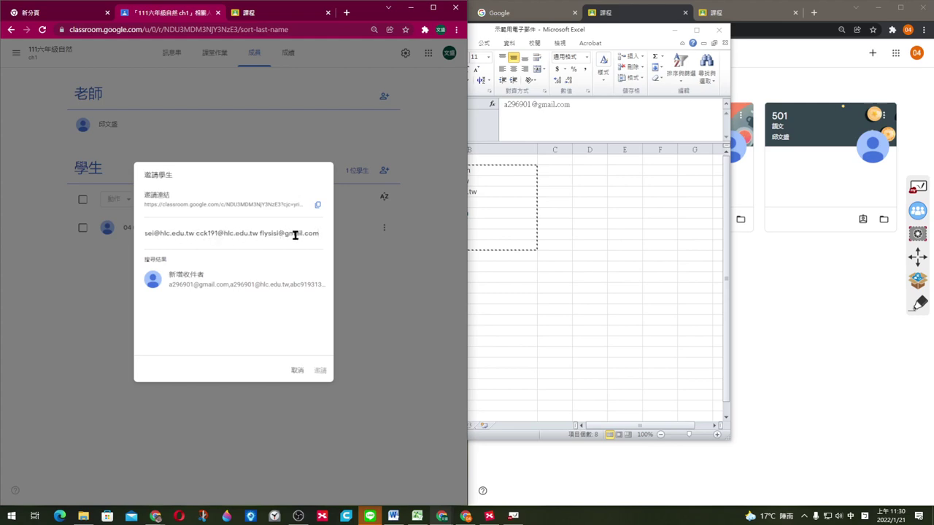
pyautogui.press('Return')
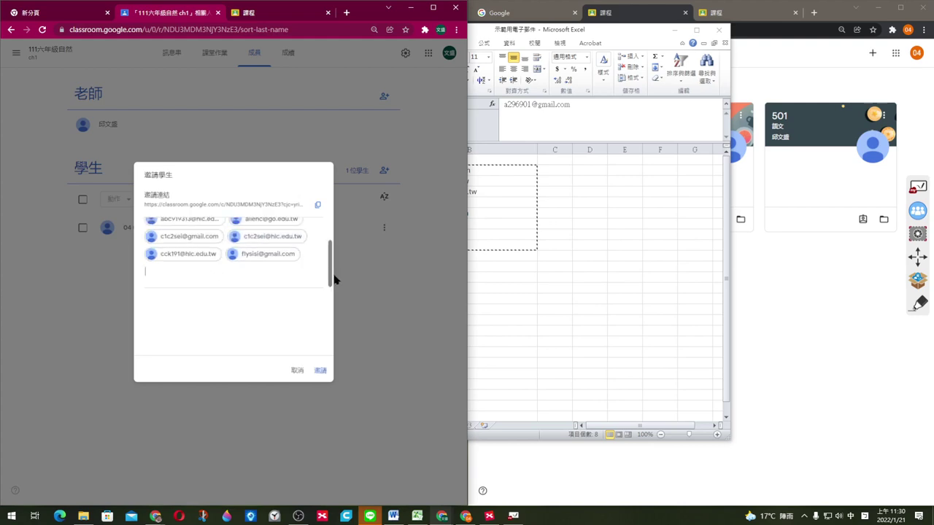
pyautogui.moveTo(331, 275); pyautogui.dragTo(329, 248)
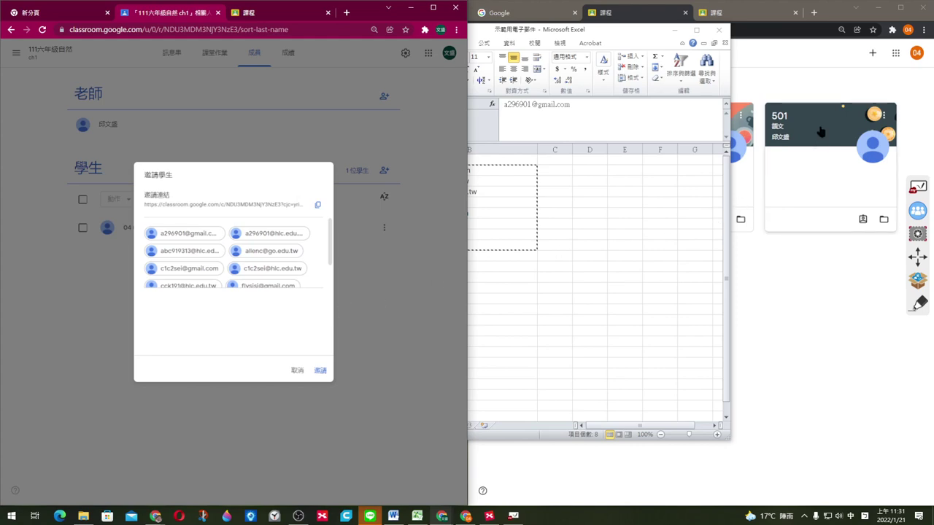
pyautogui.click(807, 295)
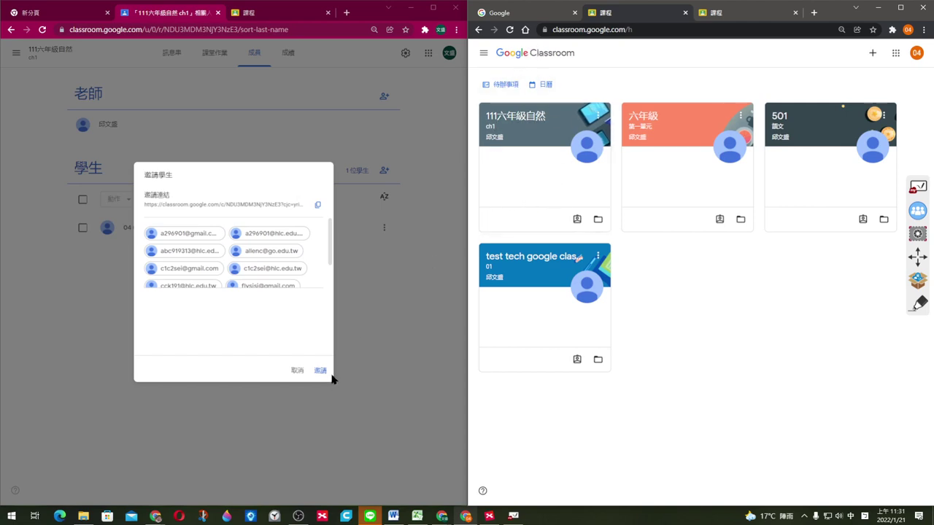
pyautogui.click(296, 374)
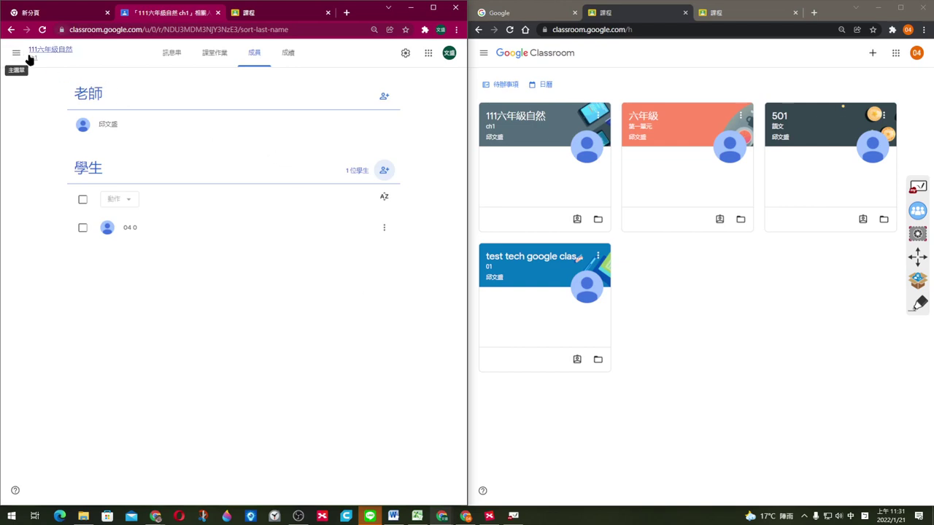
# Step: Switch 111六年級自然 to its 訊息串 tab
pyautogui.click(173, 59)
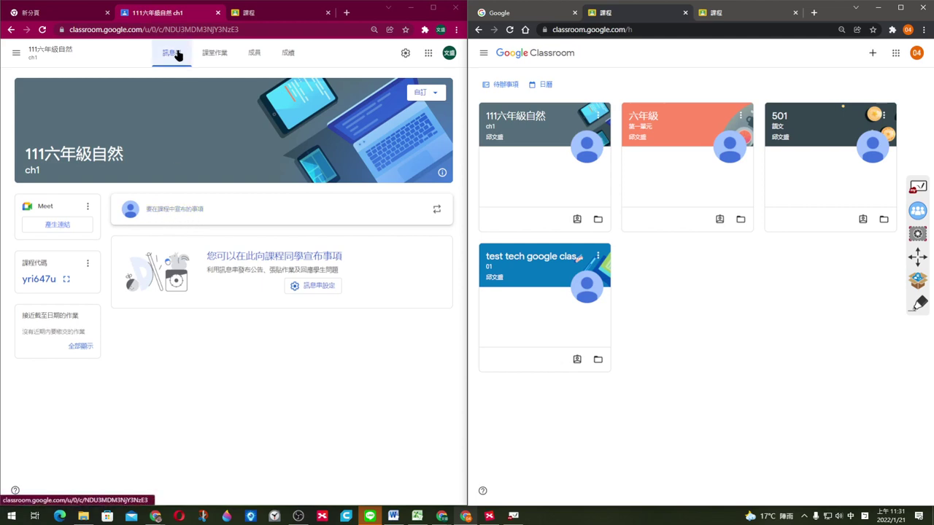
# Step: Write the announcement 今天放寒假，記得每天看classroom, keeping this class and 所有學生 as recipients
pyautogui.click(183, 213)
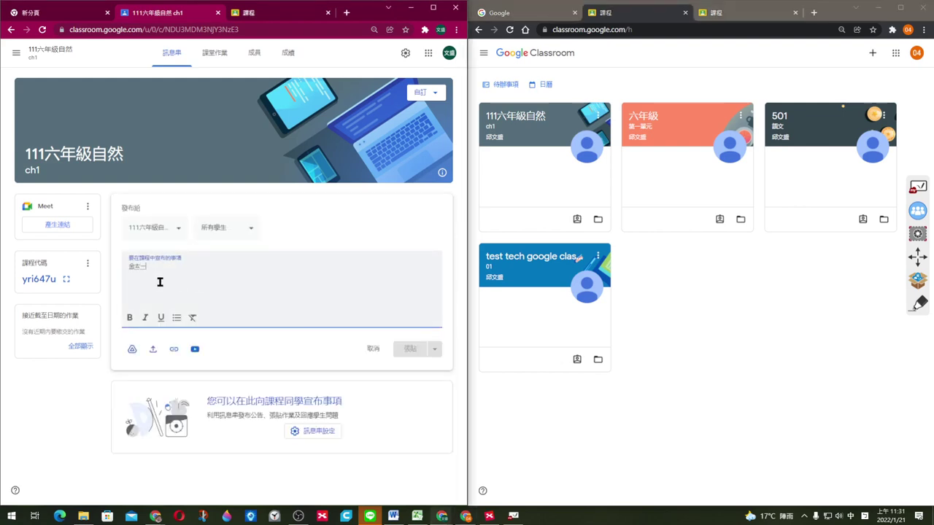
pyautogui.write('今天放寒假')
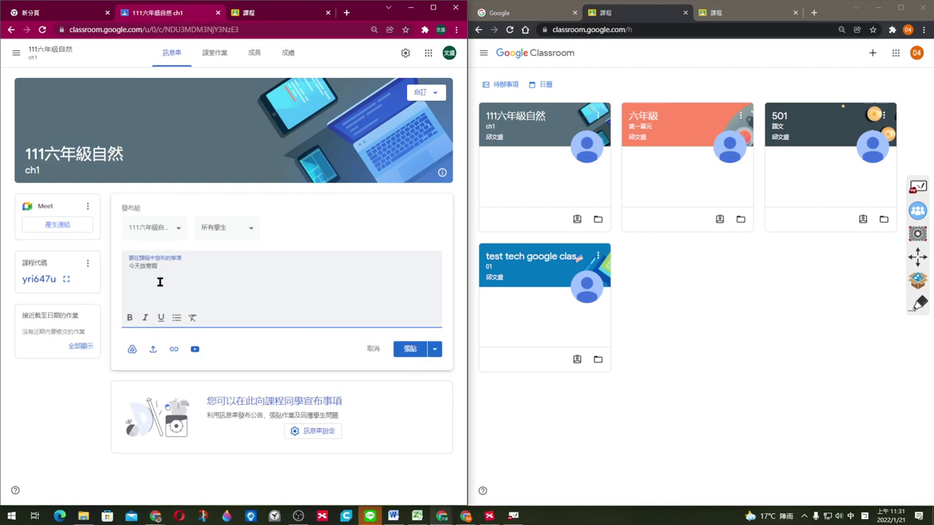
pyautogui.write('，記')
pyautogui.write('得ㄇ')
pyautogui.click(181, 230)
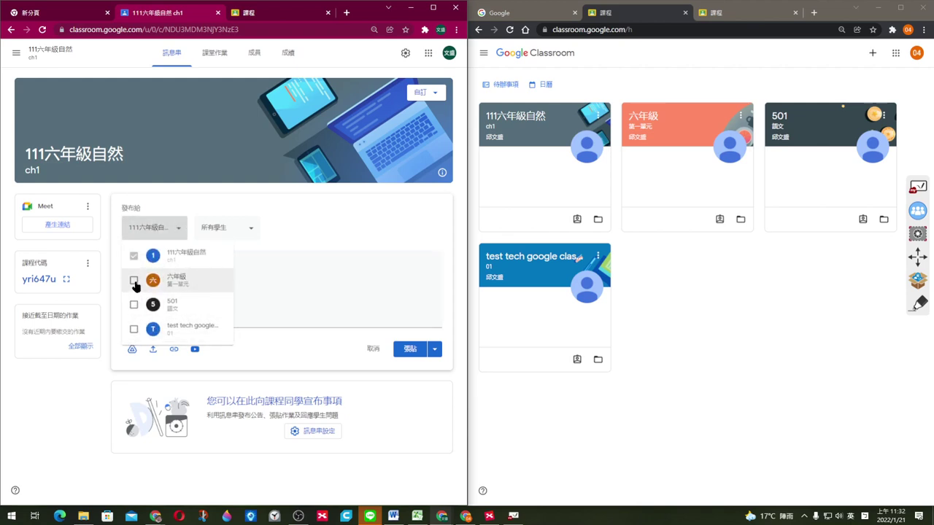
pyautogui.click(319, 220)
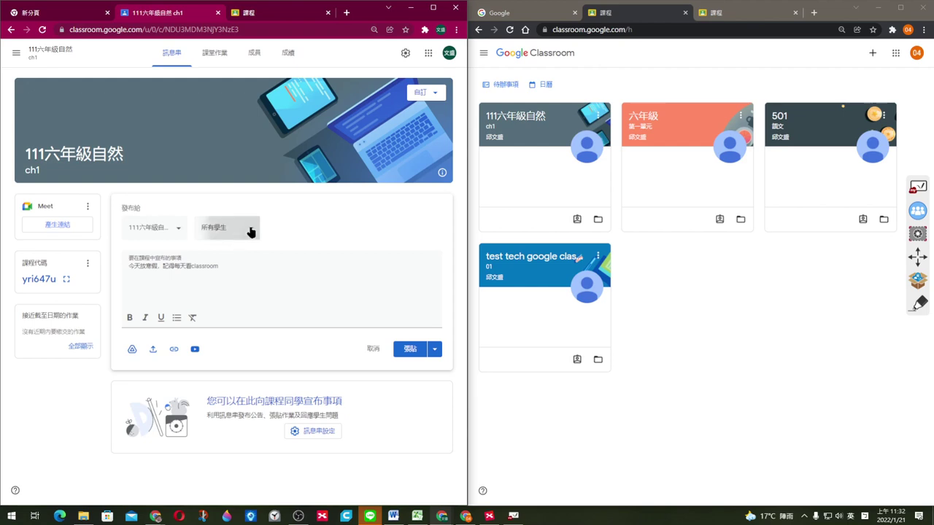
pyautogui.click(251, 232)
pyautogui.click(310, 228)
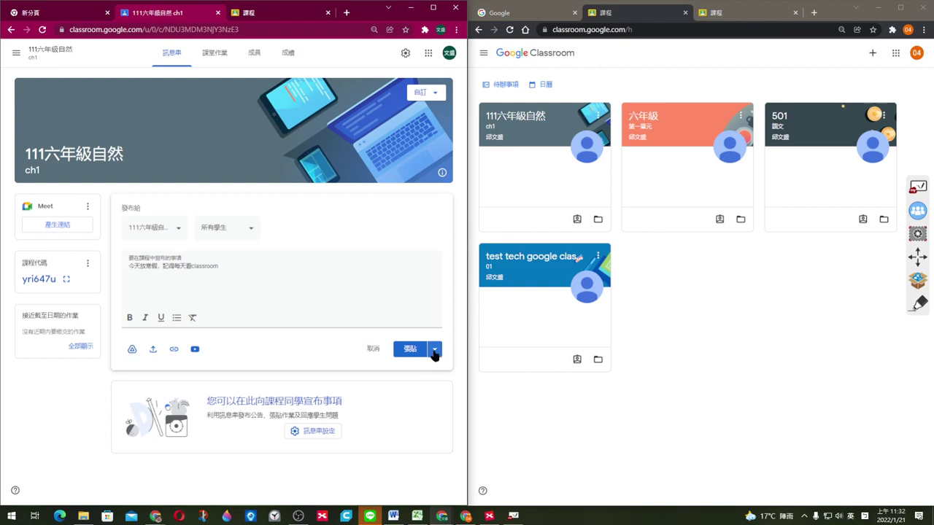
# Step: Schedule the announcement to post on 2022年1月22日 at 上午8:05
pyautogui.click(435, 352)
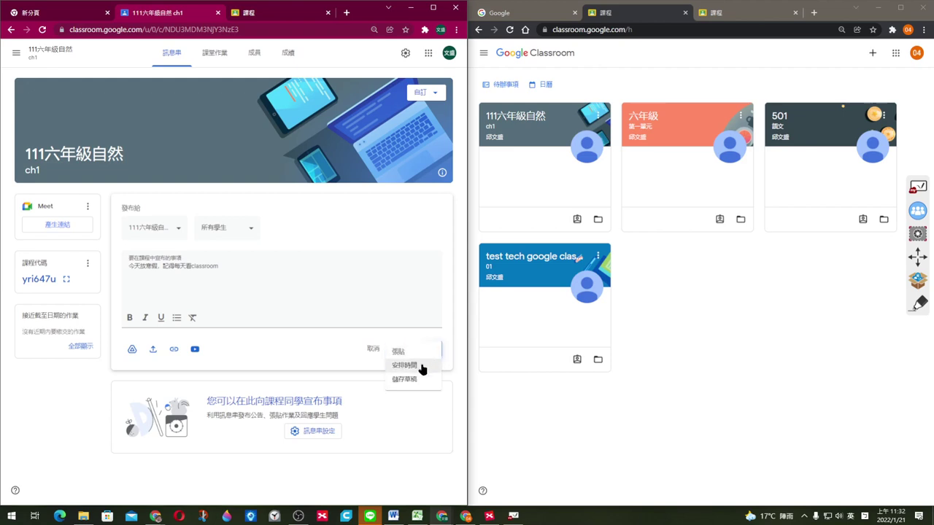
pyautogui.click(421, 366)
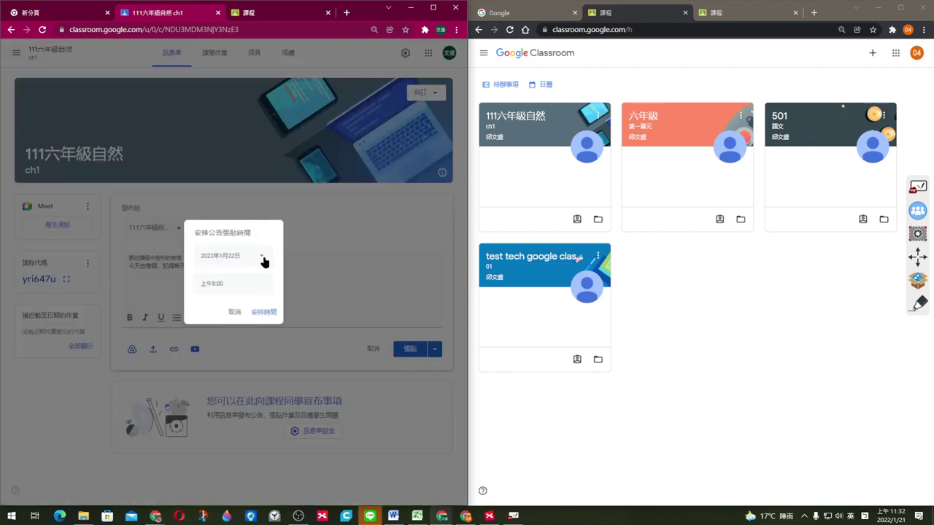
pyautogui.click(263, 259)
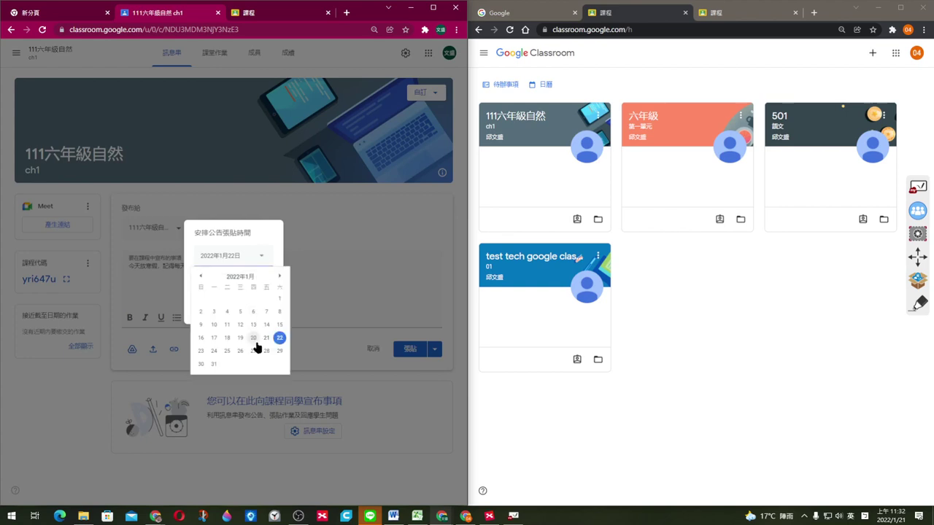
pyautogui.click(270, 248)
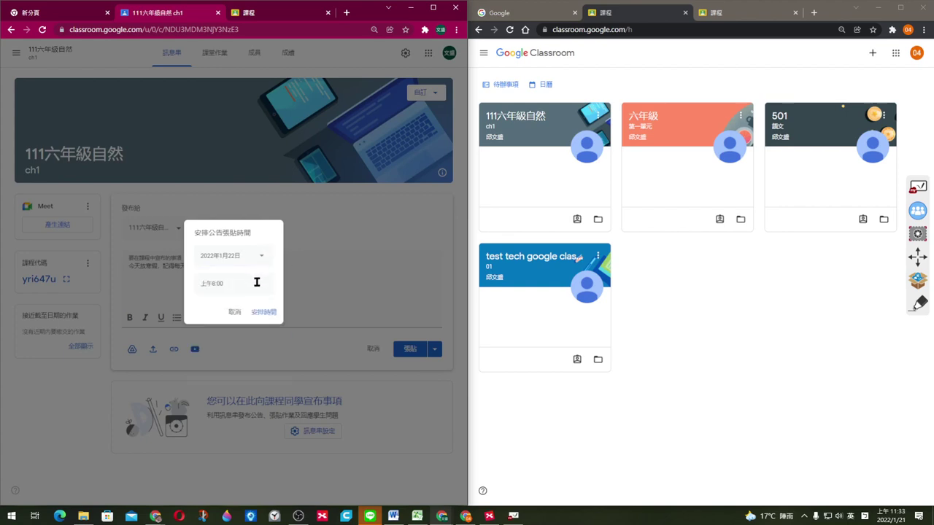
pyautogui.click(249, 283)
pyautogui.click(223, 285)
pyautogui.click(264, 312)
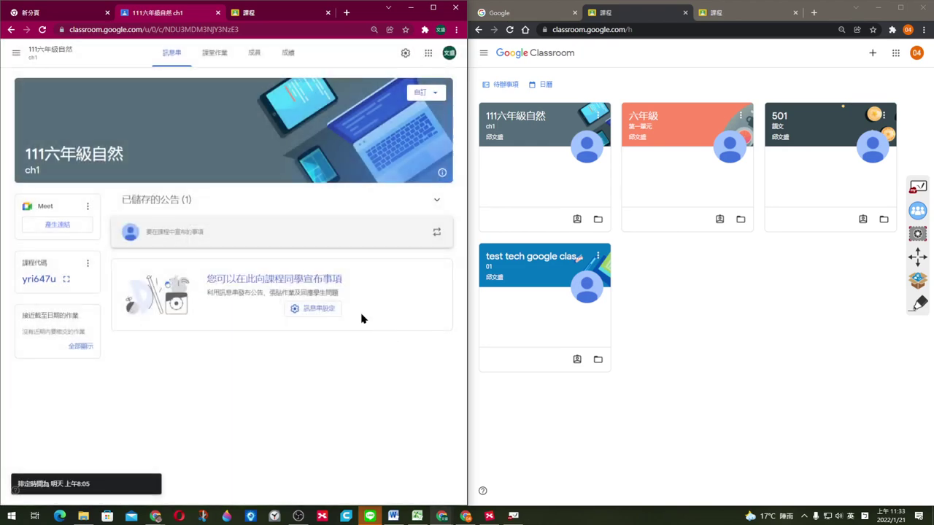
# Step: Post a second announcement, 'jbyuvtbcry uiq/moymtbu', right away, then bring up the student's window
pyautogui.click(244, 238)
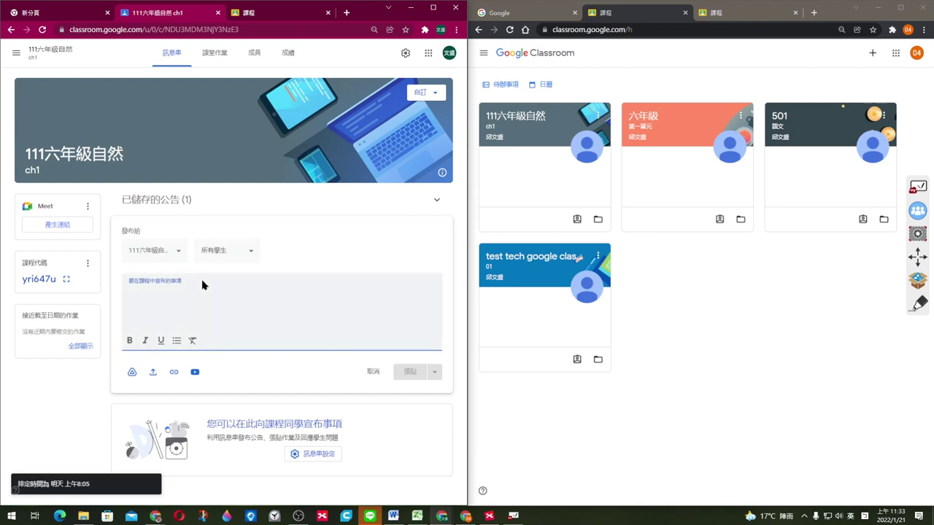
pyautogui.write('jbyuvtbcry ui')
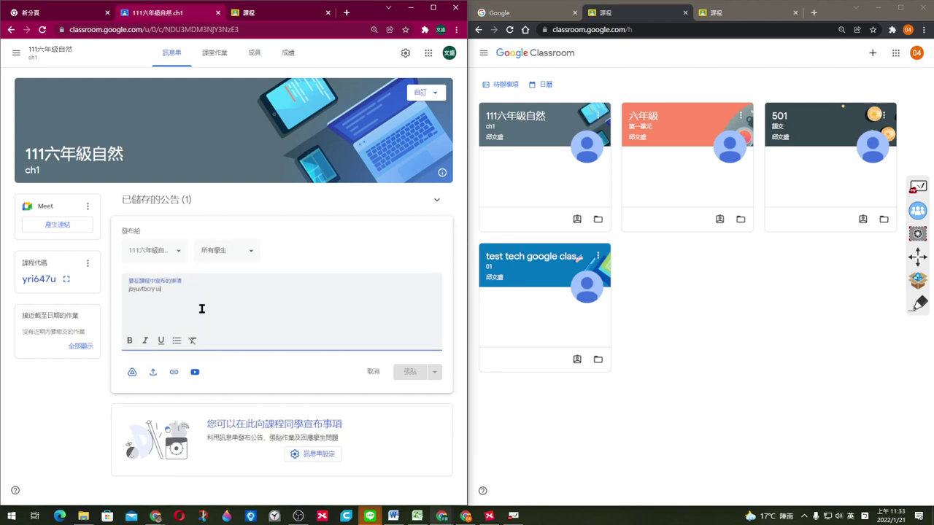
pyautogui.write('q/moymtbu')
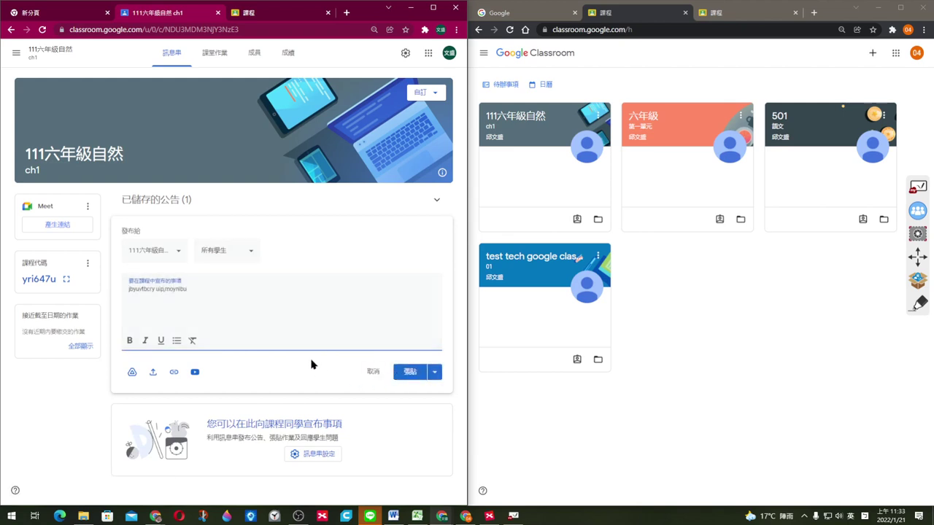
pyautogui.click(413, 374)
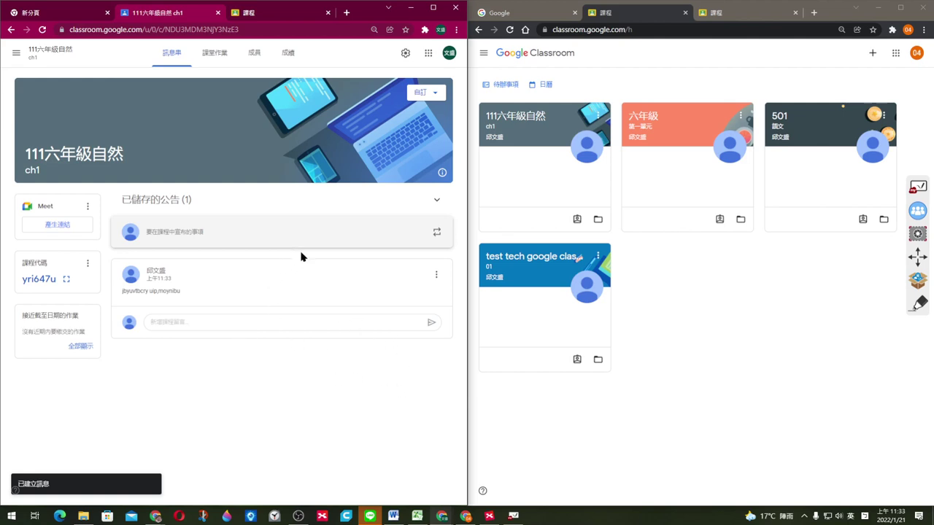
pyautogui.click(682, 349)
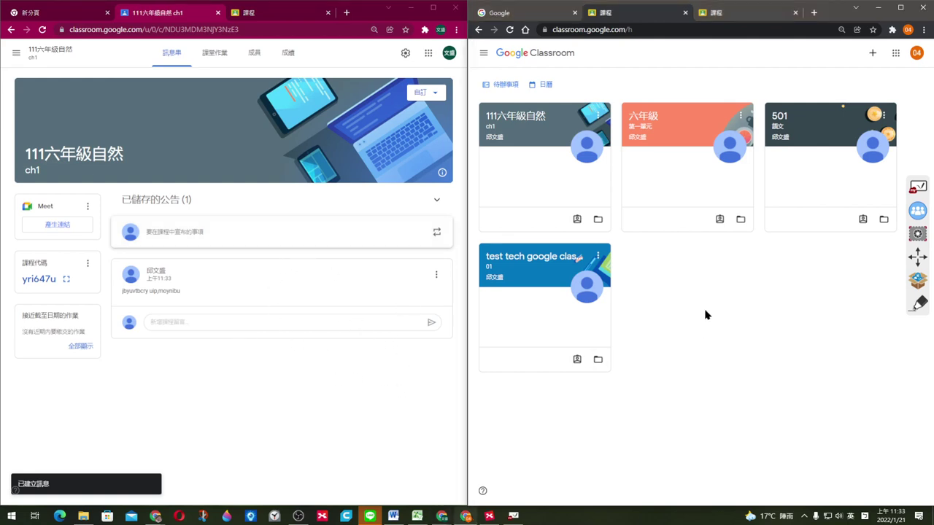
# Step: As the student, open 111六年級自然 and post the class comment 'ytyjuioymp' on the announcement
pyautogui.click(532, 119)
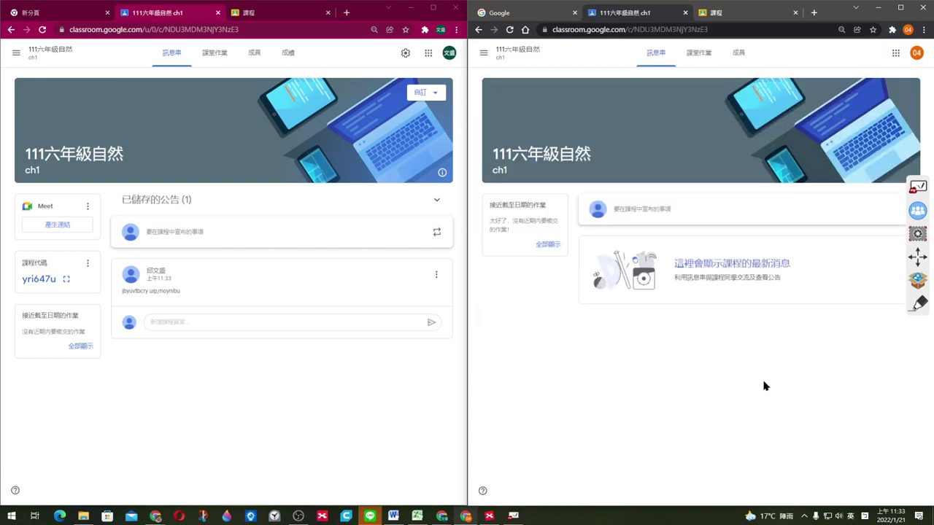
pyautogui.press('F5')
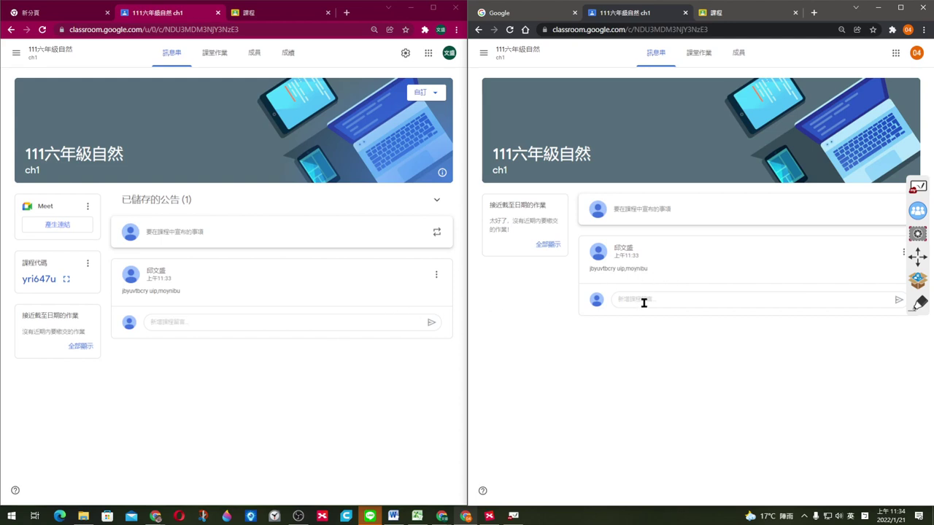
pyautogui.click(653, 301)
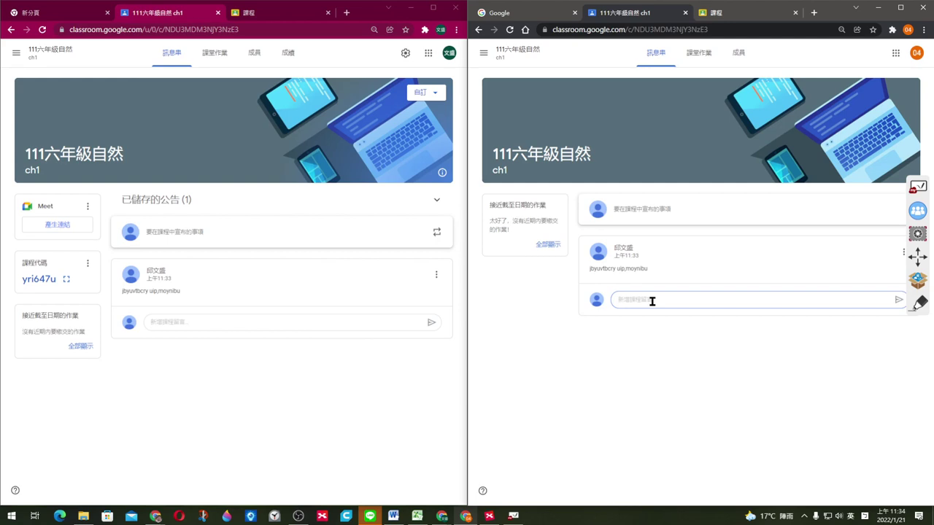
pyautogui.write('ytyjuioympuo;')
pyautogui.click(898, 302)
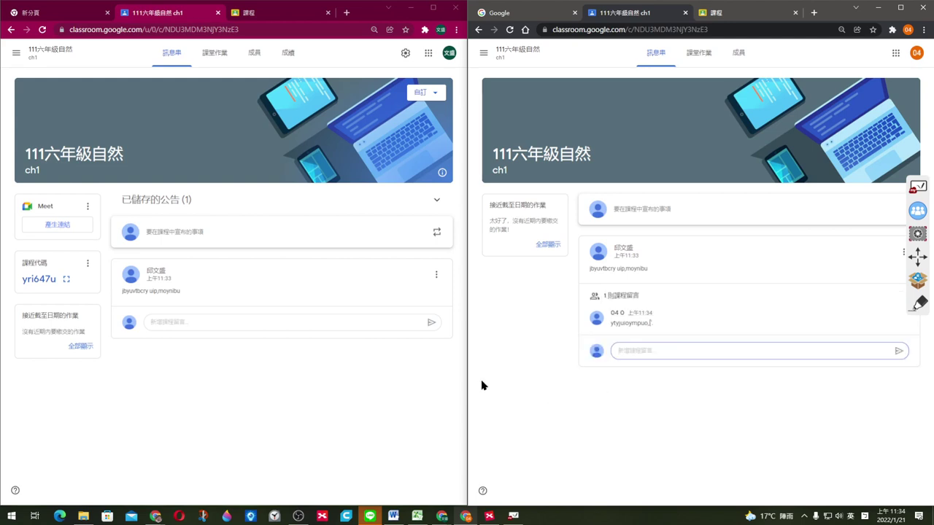
# Step: Reload the teacher's stream to show the student's comment, then go to the Classwork page
pyautogui.click(291, 411)
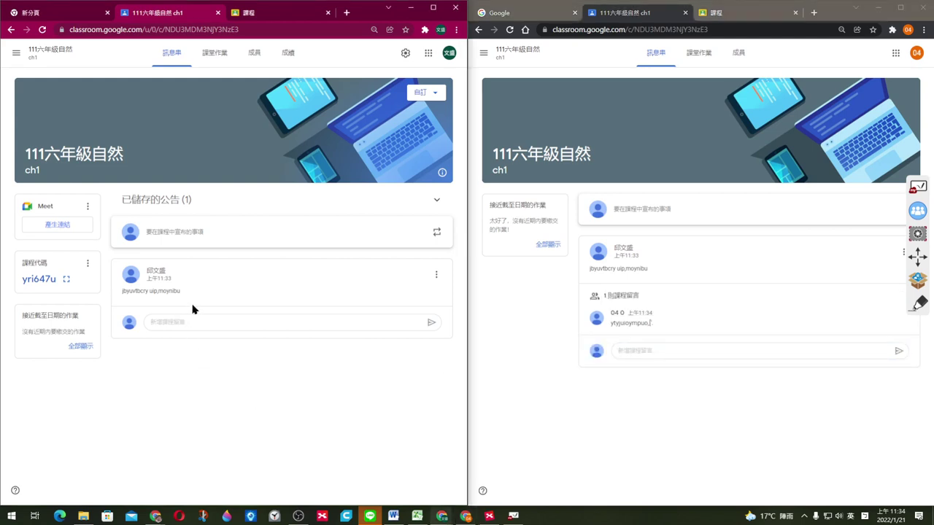
pyautogui.press('F5')
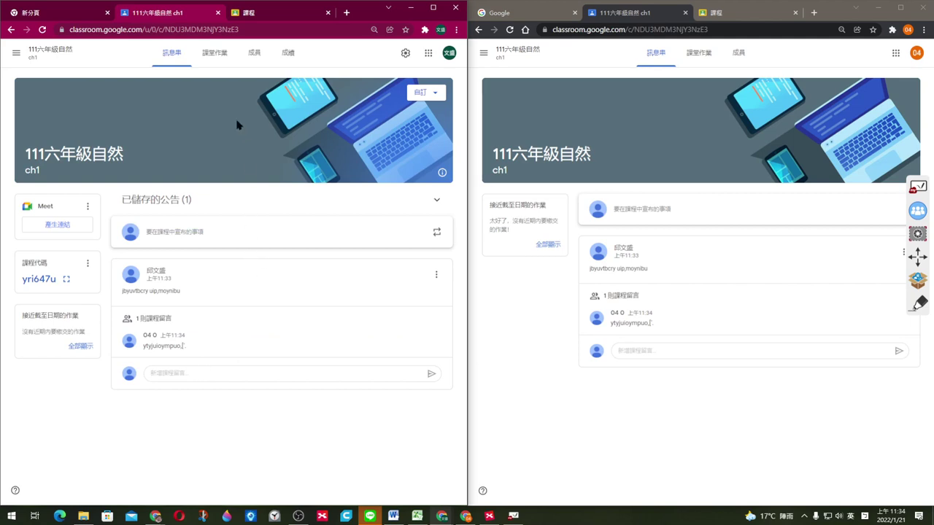
pyautogui.click(220, 57)
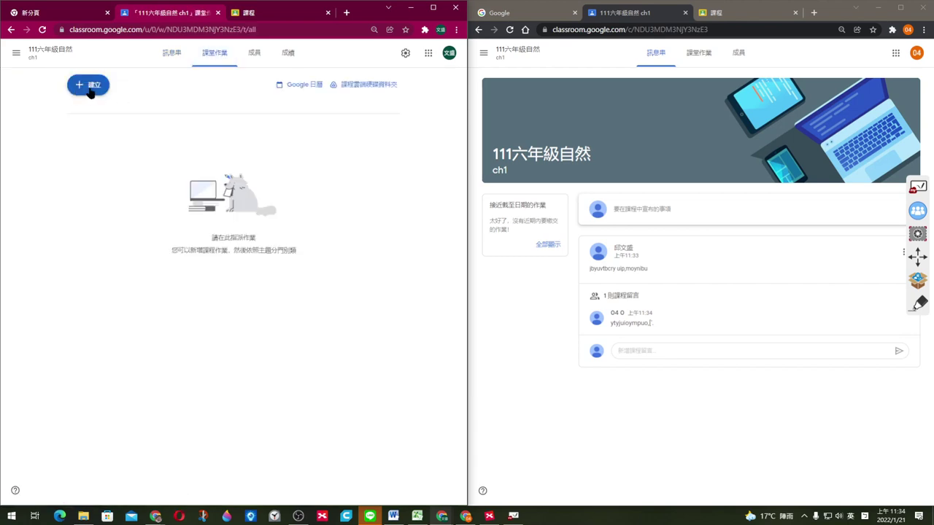
# Step: Open the 建立 menu on the Classwork page to see the classwork types
pyautogui.click(94, 87)
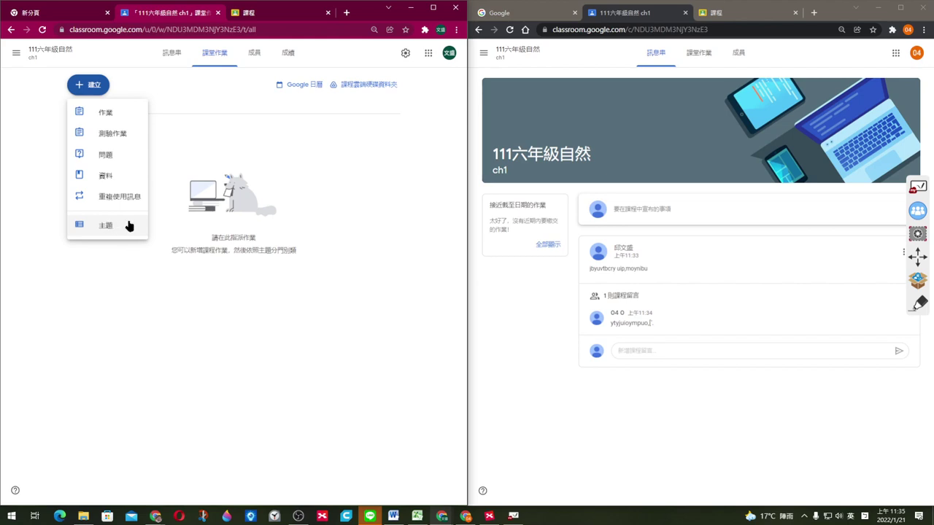
# Step: Start a new assignment titled 請交第一課, then open a blank browser tab
pyautogui.click(124, 115)
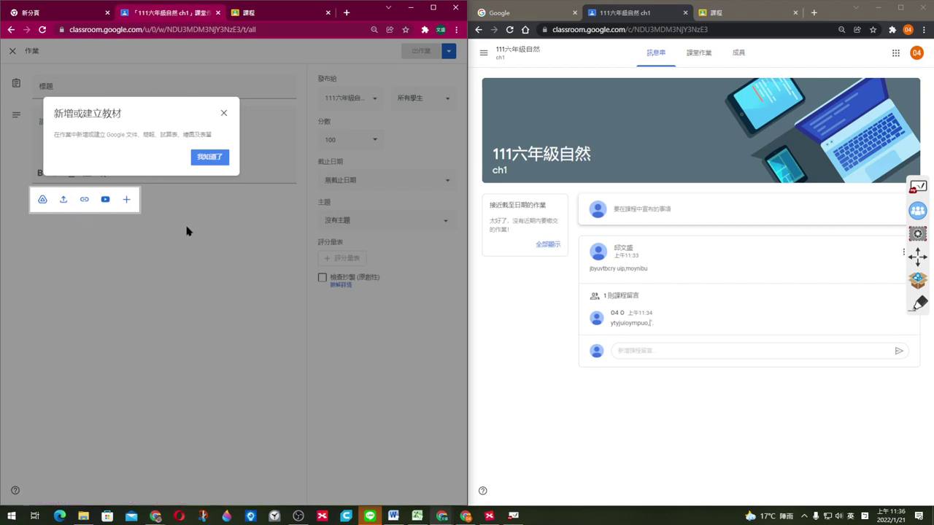
pyautogui.click(224, 115)
pyautogui.click(153, 87)
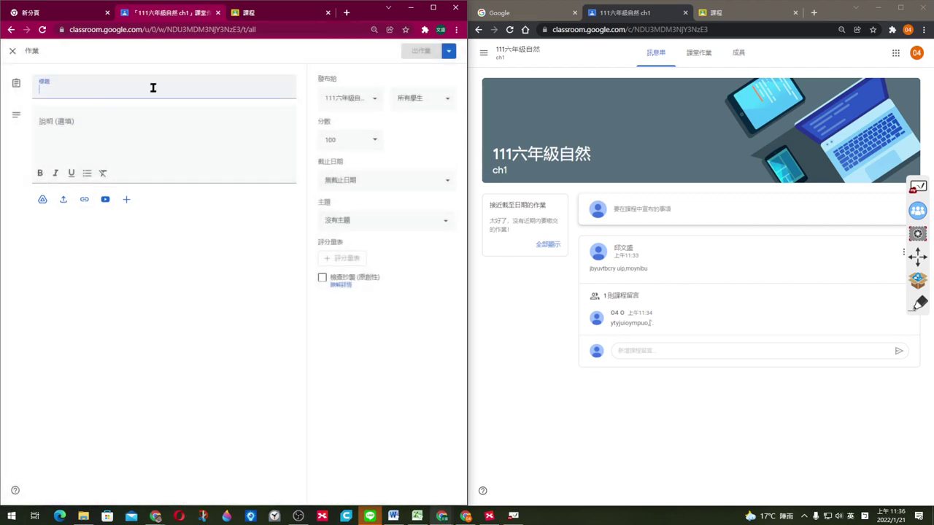
pyautogui.write('fu/3ru')
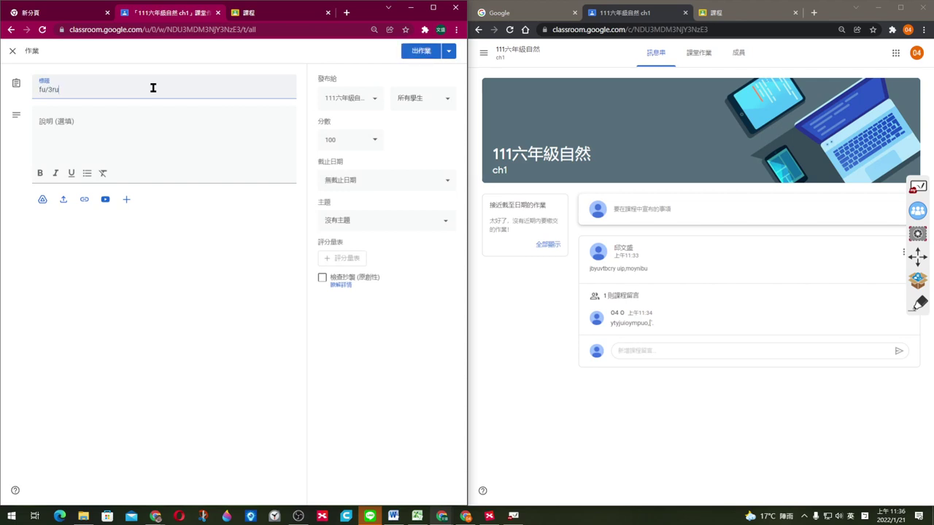
pyautogui.write('l 2u4u dk45j/42u035l')
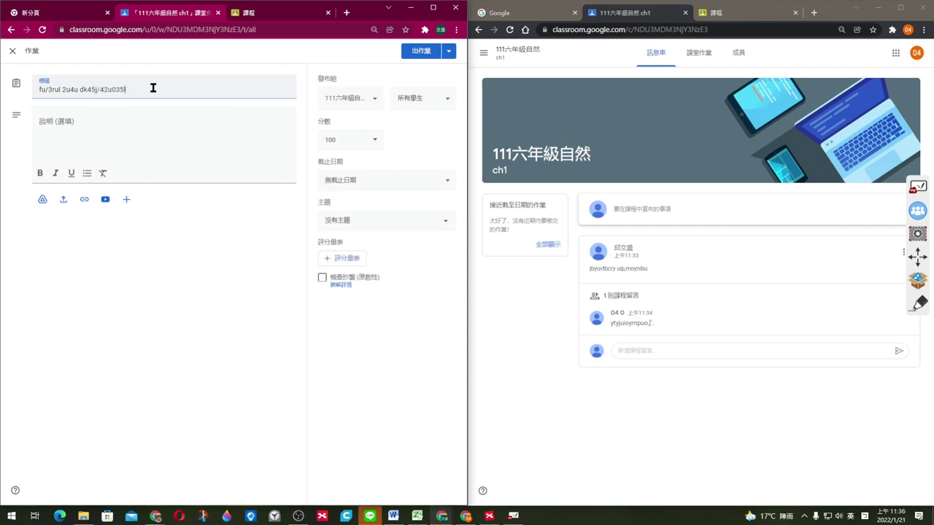
pyautogui.write(' ul4')
pyautogui.press('BackSpace')
pyautogui.press('BackSpace')
pyautogui.press('BackSpace')
pyautogui.press('BackSpace')
pyautogui.press('BackSpace')
pyautogui.press('BackSpace')
pyautogui.press('BackSpace')
pyautogui.press('BackSpace')
pyautogui.press('BackSpace')
pyautogui.press('BackSpace')
pyautogui.press('BackSpace')
pyautogui.press('BackSpace')
pyautogui.press('BackSpace')
pyautogui.press('BackSpace')
pyautogui.press('BackSpace')
pyautogui.press('BackSpace')
pyautogui.press('BackSpace')
pyautogui.press('BackSpace')
pyautogui.press('BackSpace')
pyautogui.press('BackSpace')
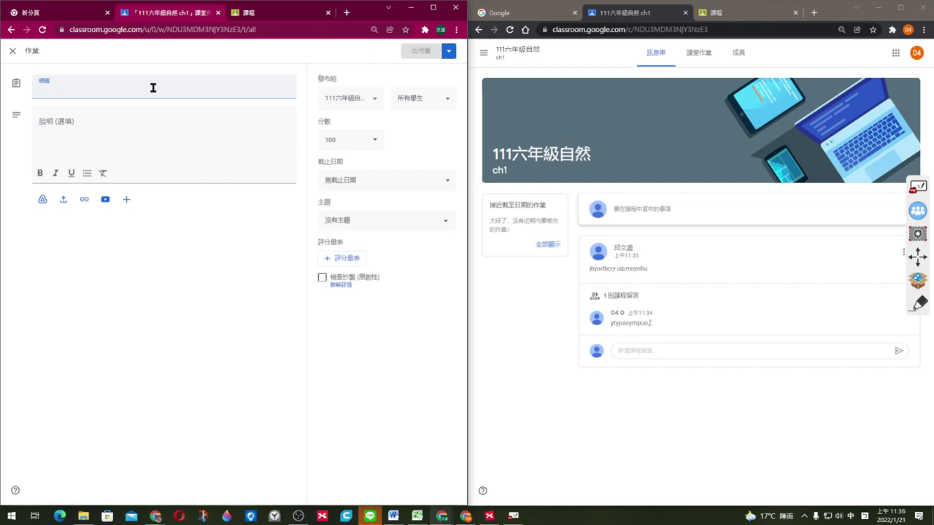
pyautogui.write('請交地')
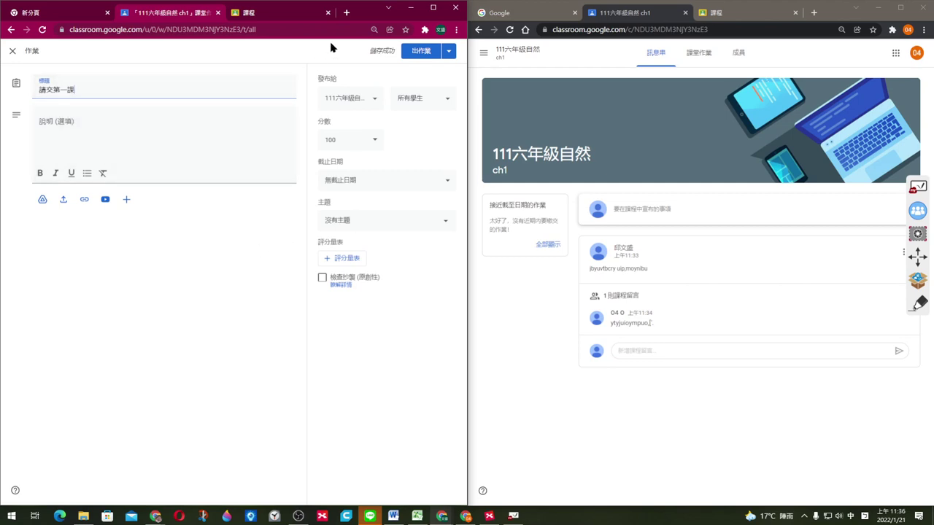
pyautogui.click(347, 12)
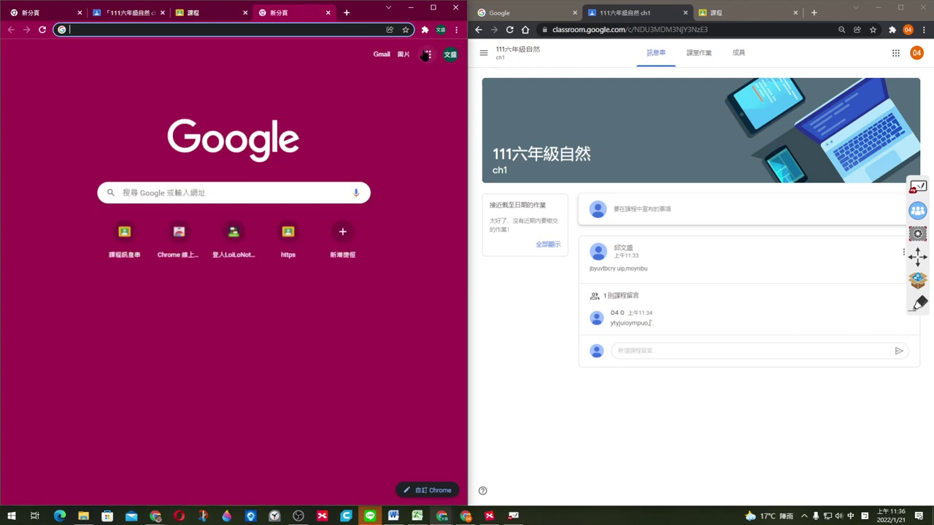
# Step: Go to Google Drive via the apps grid and create a blank Google Docs document
pyautogui.click(427, 55)
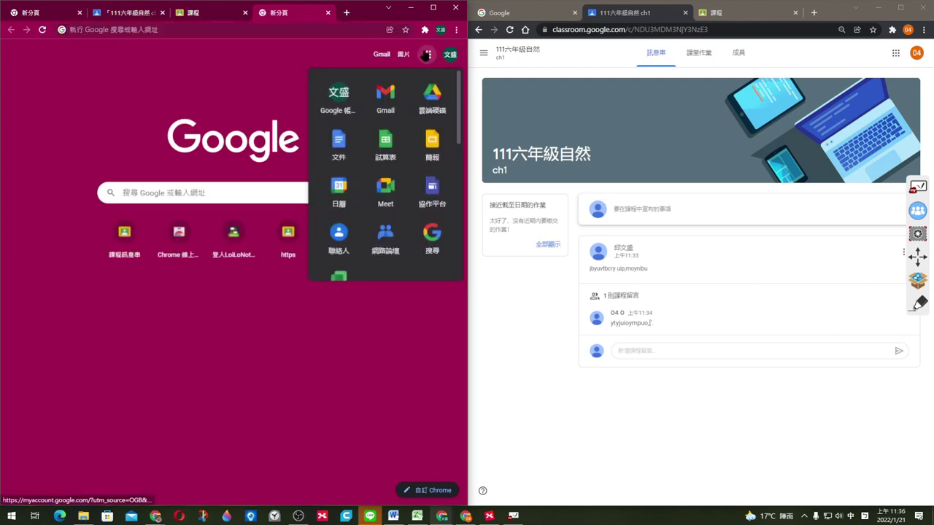
pyautogui.click(432, 102)
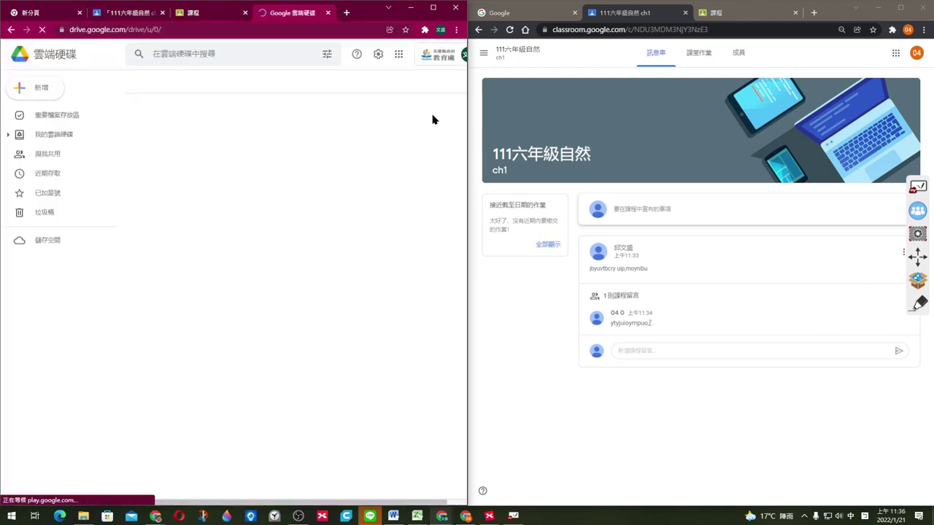
pyautogui.click(43, 89)
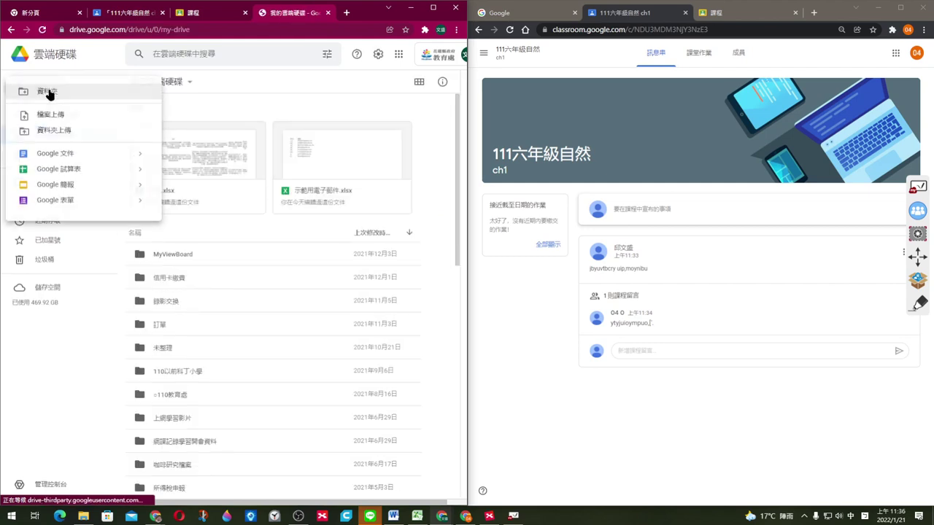
pyautogui.click(91, 156)
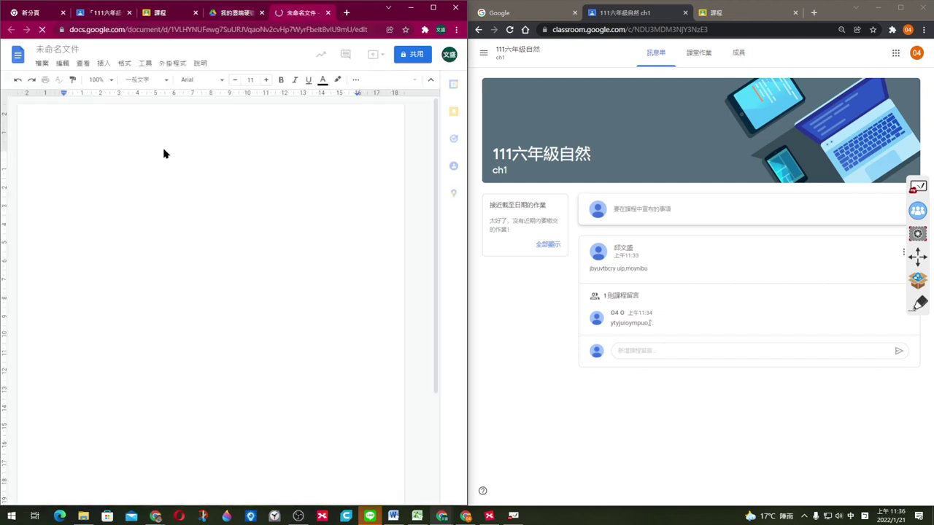
# Step: Dictate 請各位繳交第一課的生字習作 with voice typing and select the dictated sentence
pyautogui.click(144, 64)
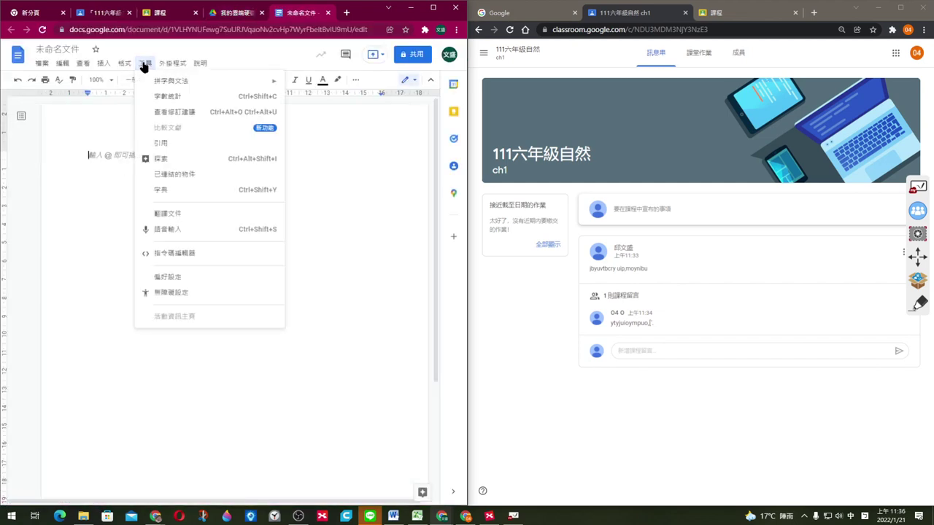
pyautogui.click(169, 230)
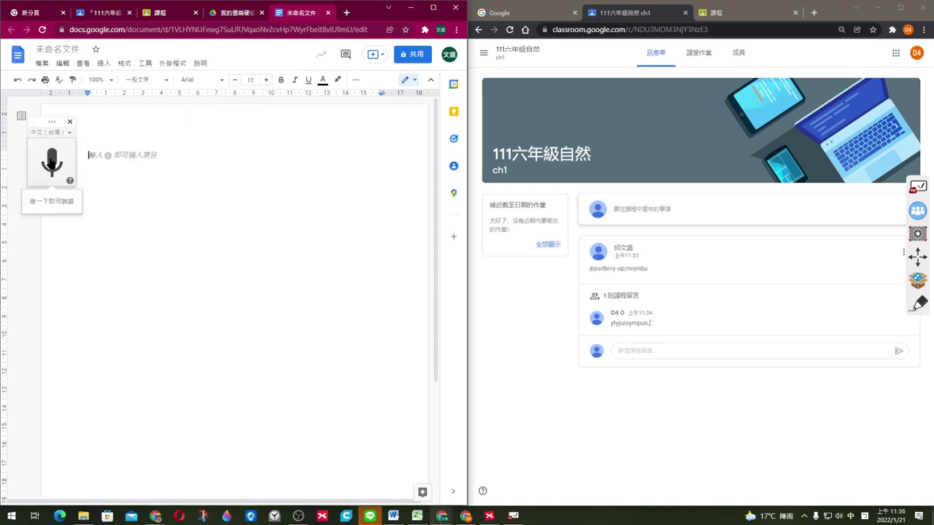
pyautogui.click(51, 162)
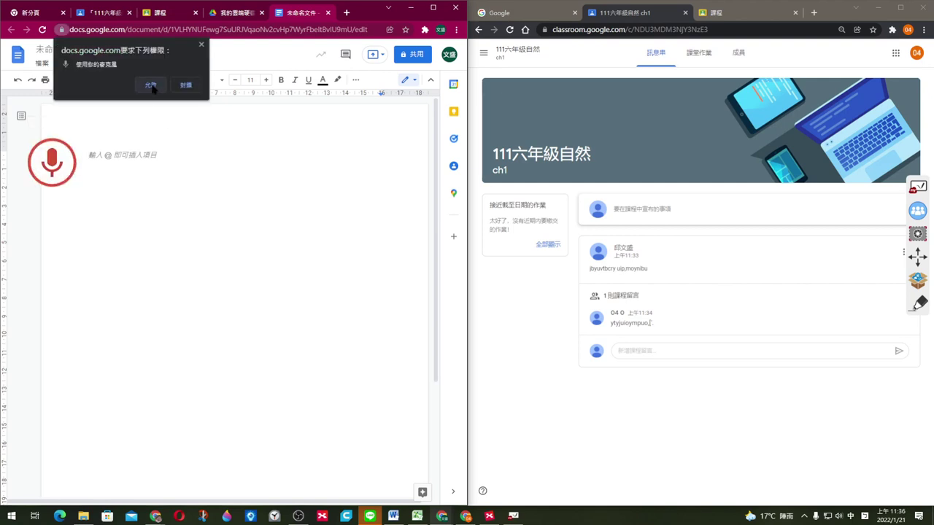
pyautogui.click(150, 85)
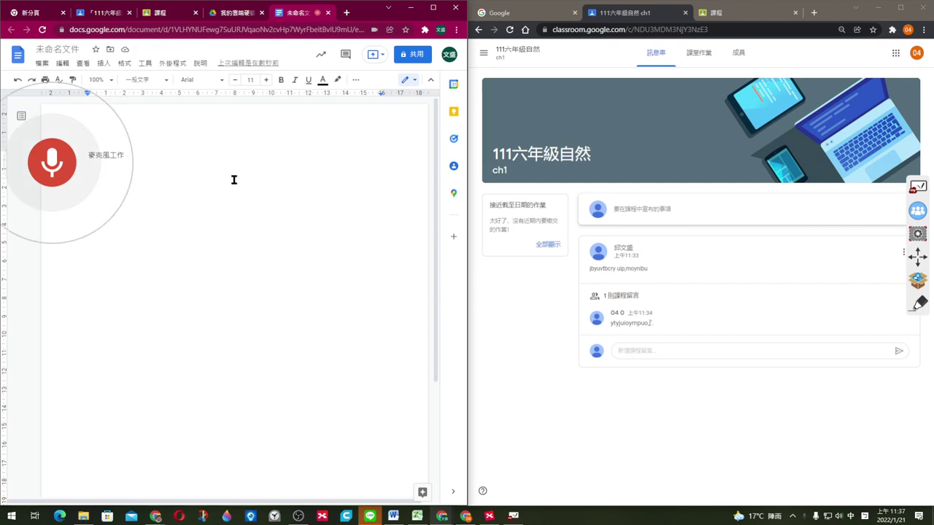
pyautogui.click(50, 165)
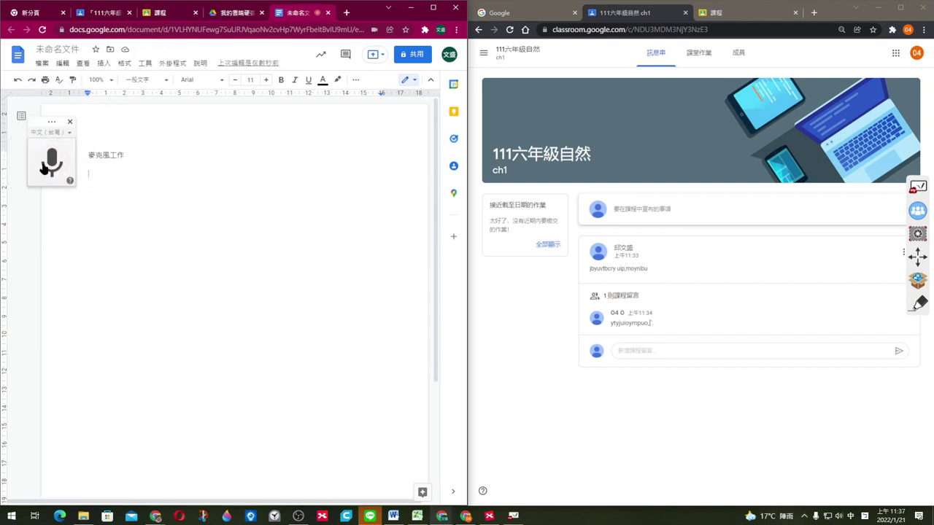
pyautogui.click(48, 165)
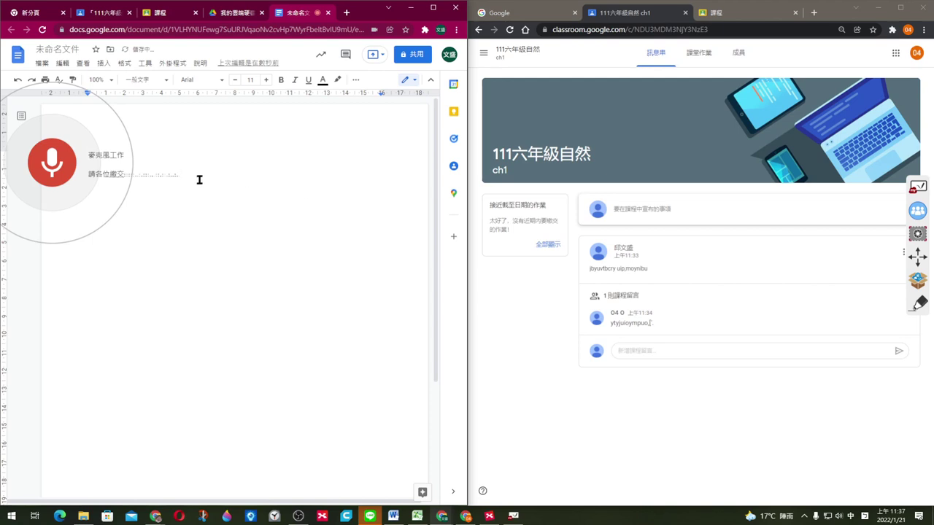
pyautogui.moveTo(209, 174); pyautogui.dragTo(86, 175)
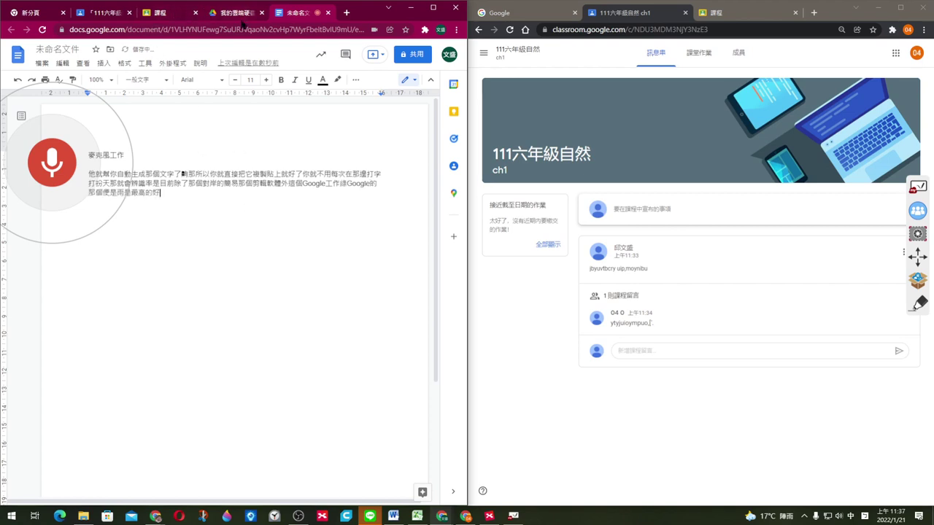
pyautogui.click(164, 13)
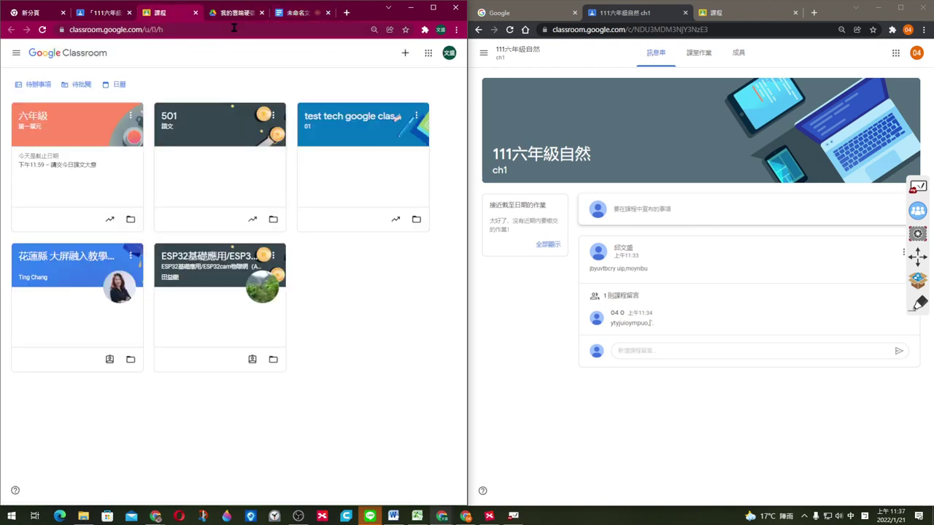
# Step: Replace the draft title 請交第一課 with the pasted 請各位繳交第一課的生字習作
pyautogui.click(106, 13)
pyautogui.click(92, 117)
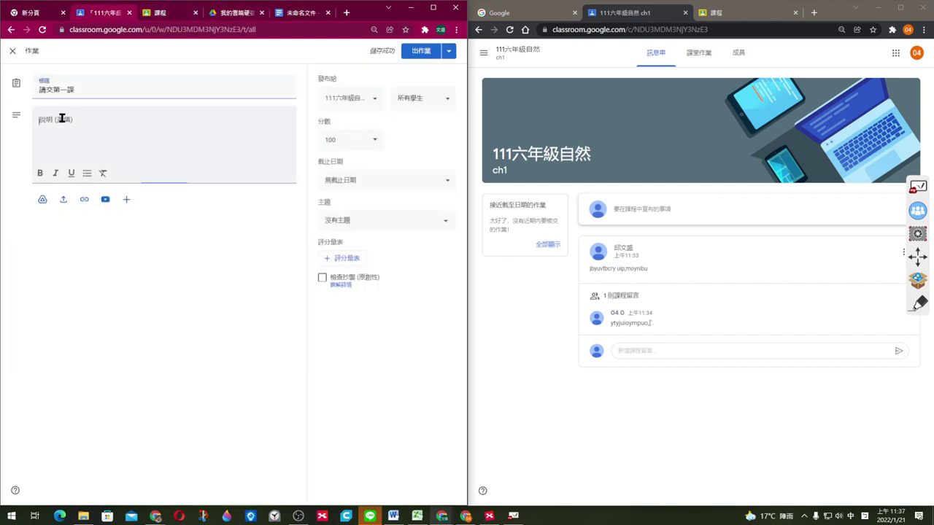
pyautogui.moveTo(83, 89); pyautogui.dragTo(8, 91)
pyautogui.write('請各位繳交第一課的生字習作')
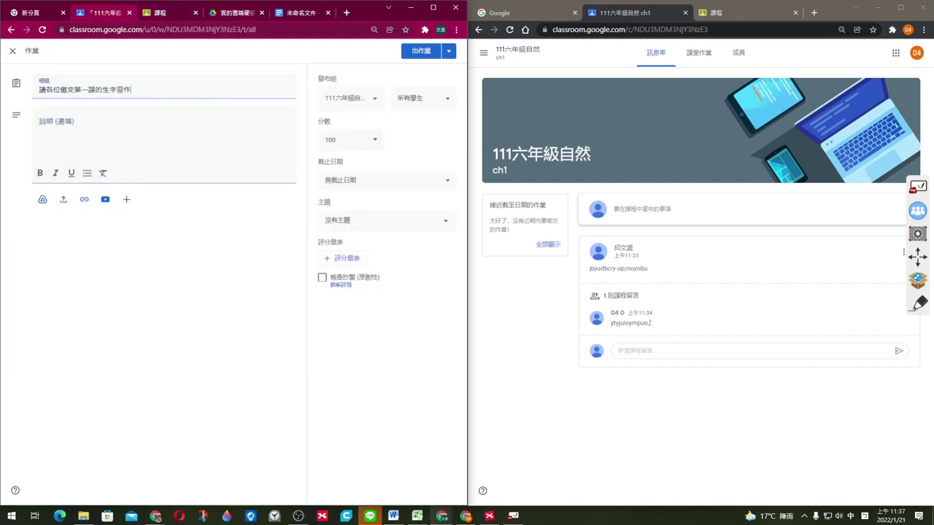
pyautogui.click(96, 133)
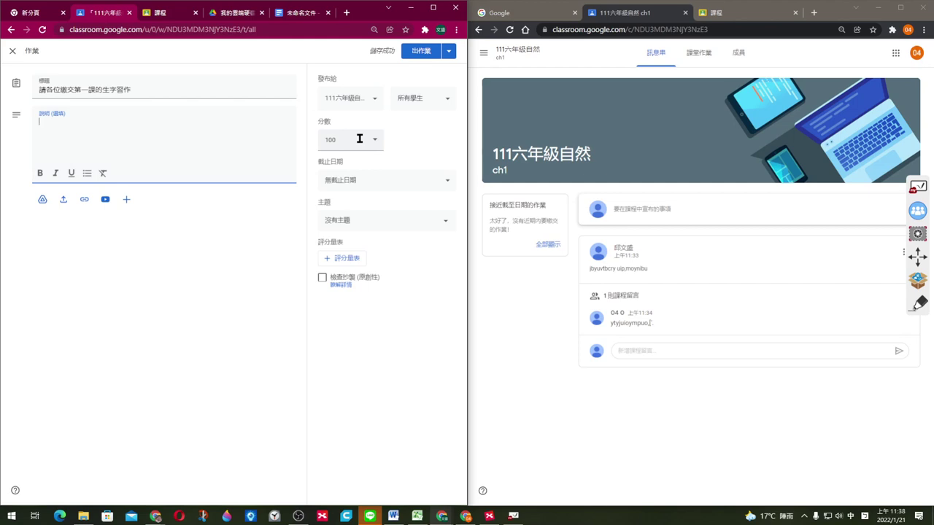
# Step: Set the due date to 1月23日 下午11:59 and post the assignment
pyautogui.click(380, 183)
pyautogui.click(405, 217)
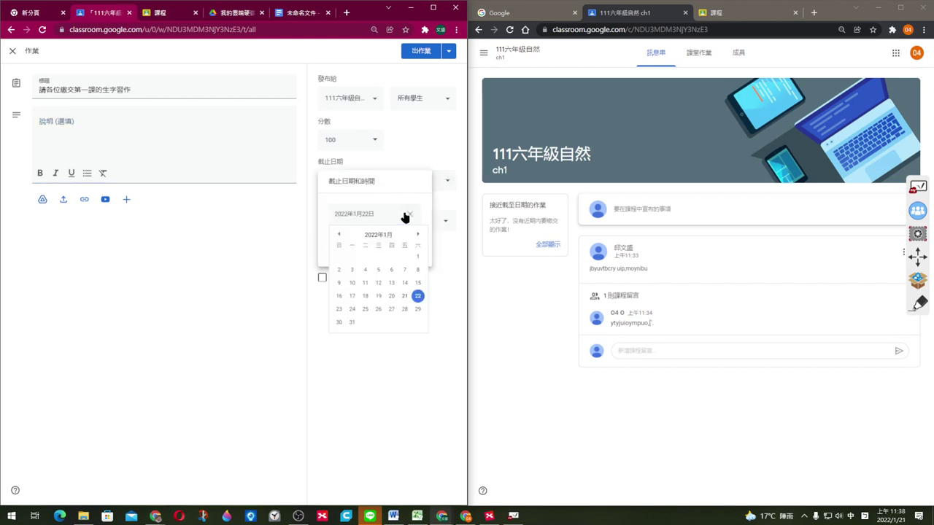
pyautogui.click(339, 309)
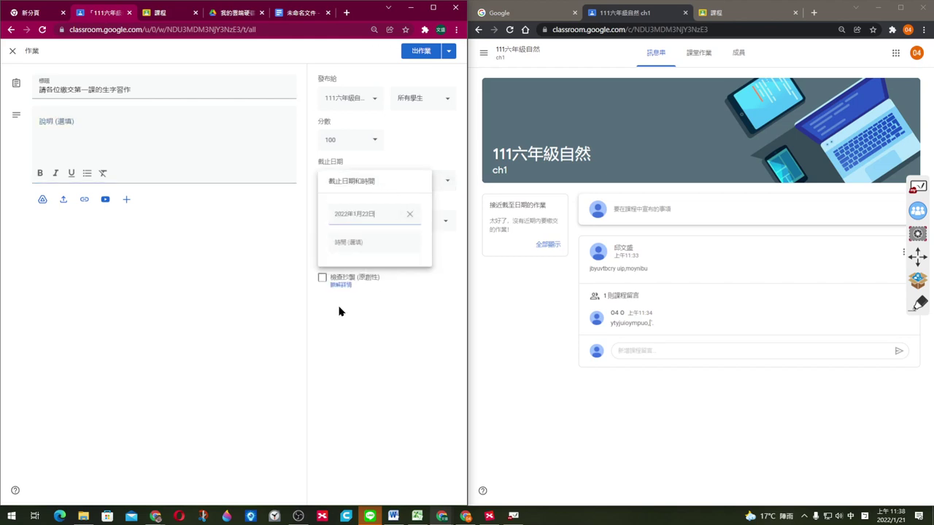
pyautogui.click(359, 241)
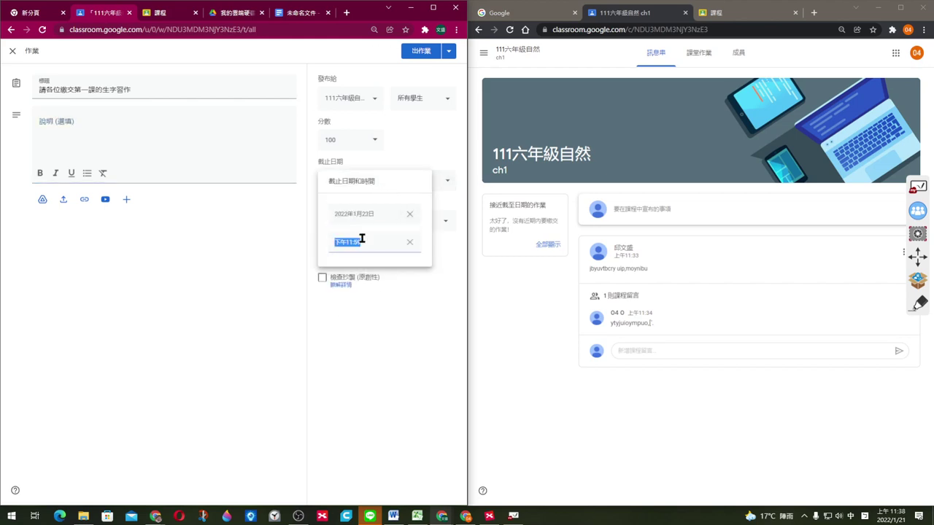
pyautogui.click(405, 315)
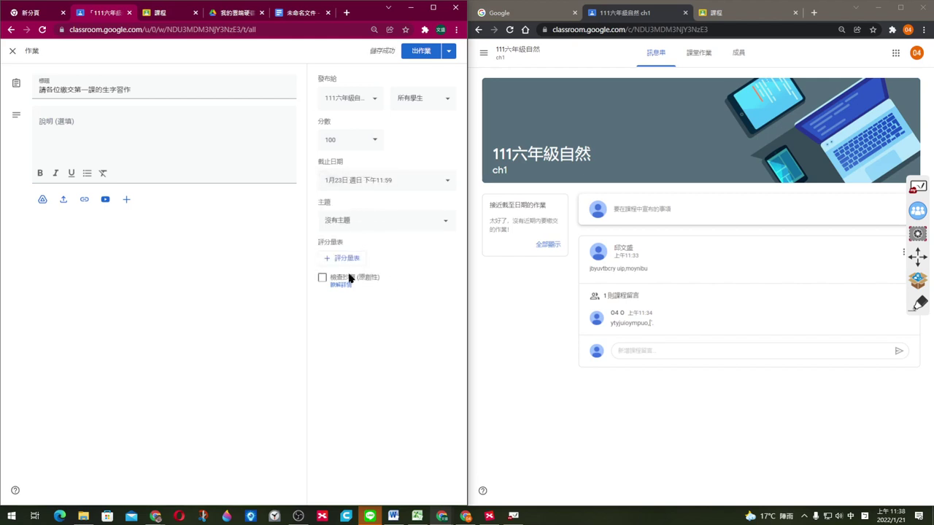
pyautogui.click(419, 54)
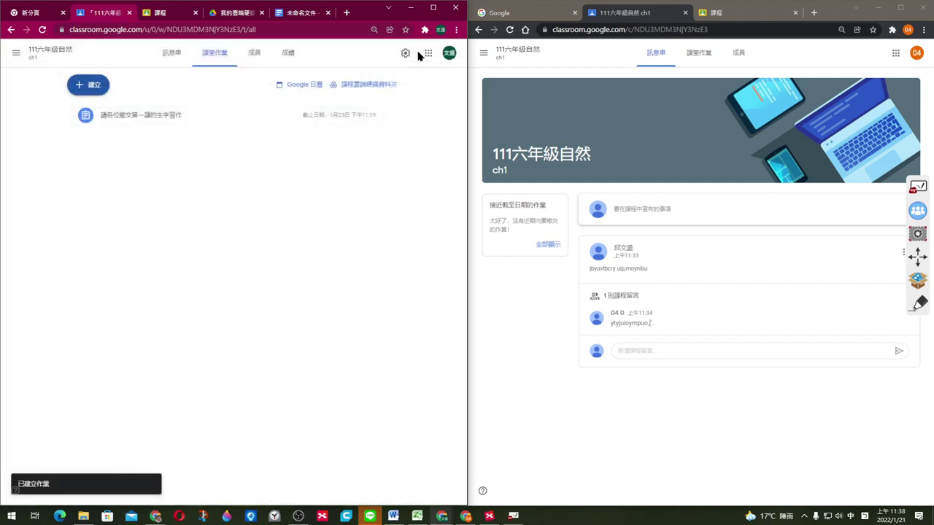
# Step: Check the teacher's stream, then reload the student's stream to show the new assignment
pyautogui.click(169, 54)
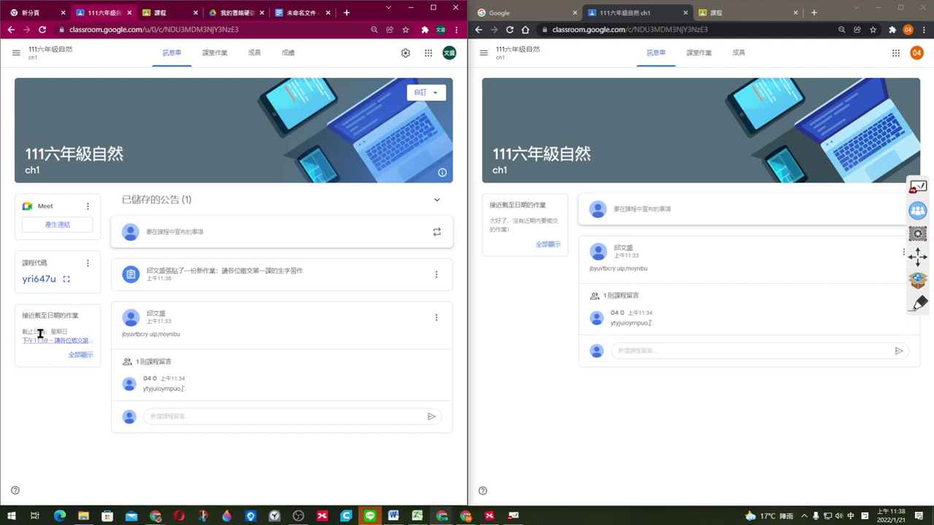
pyautogui.moveTo(22, 317); pyautogui.dragTo(85, 321)
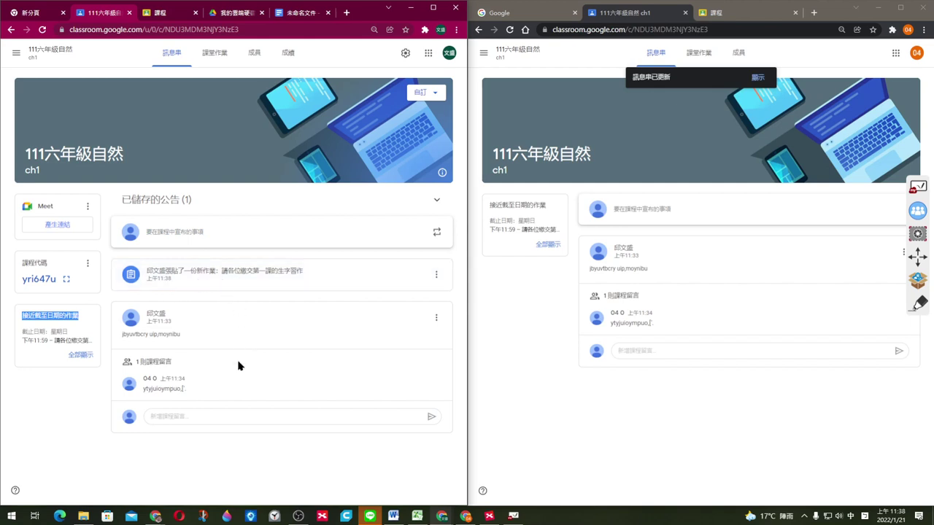
pyautogui.click(689, 422)
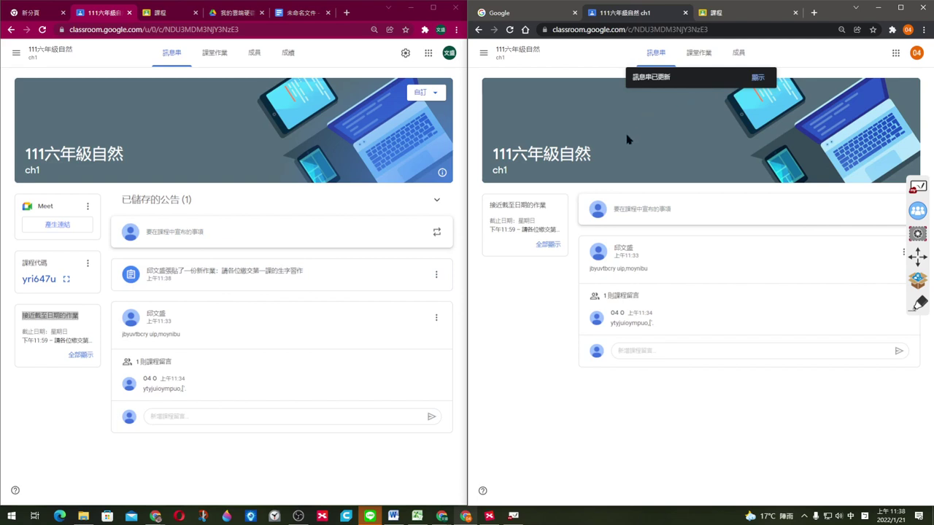
pyautogui.press('F5')
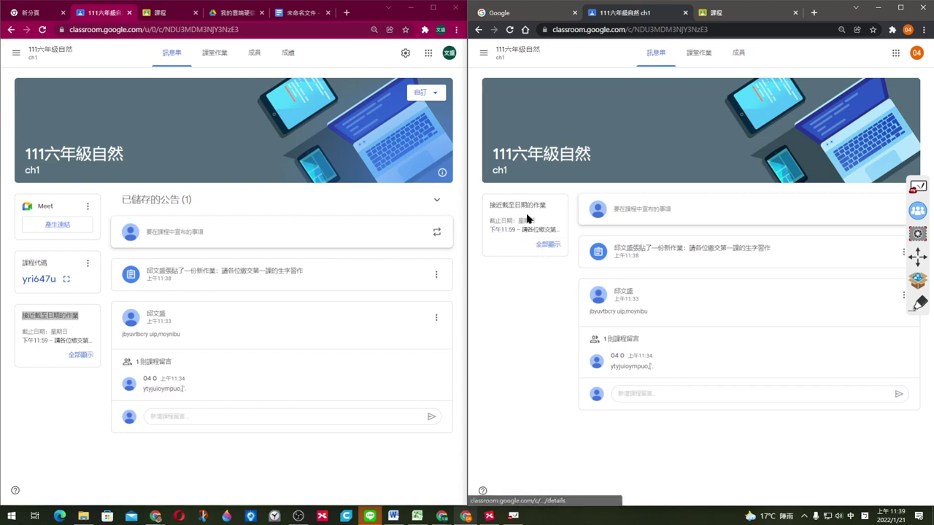
# Step: As the student, open the new assignment and upload 2019_all_flavor_chart from the PIC folder
pyautogui.moveTo(502, 205); pyautogui.dragTo(546, 205)
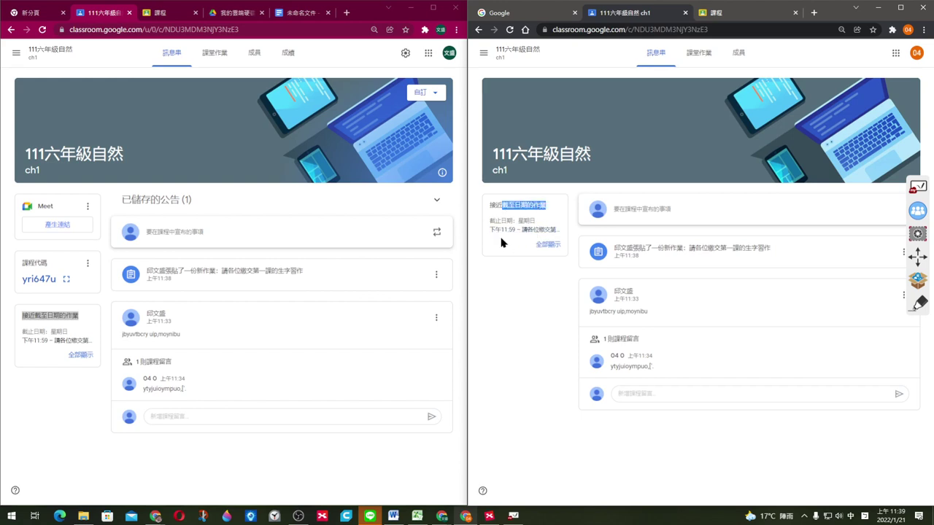
pyautogui.click(707, 260)
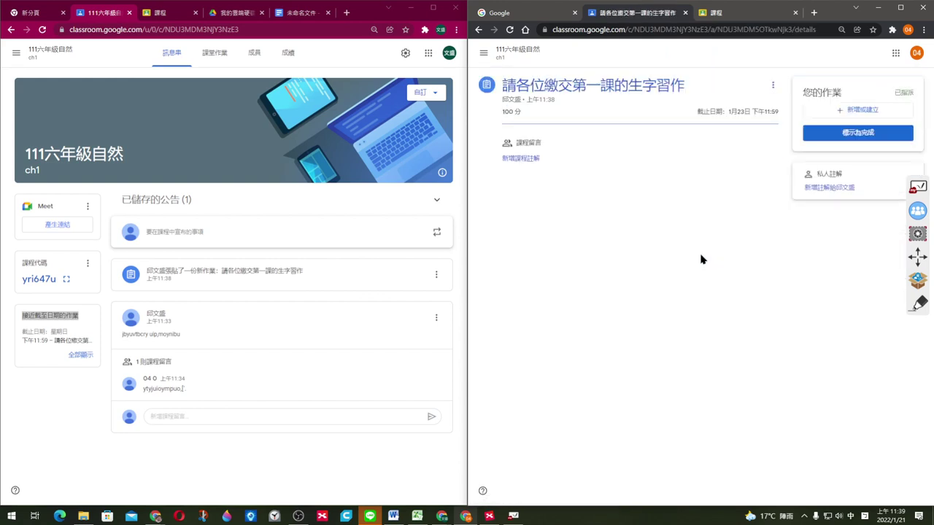
pyautogui.moveTo(516, 86); pyautogui.dragTo(686, 87)
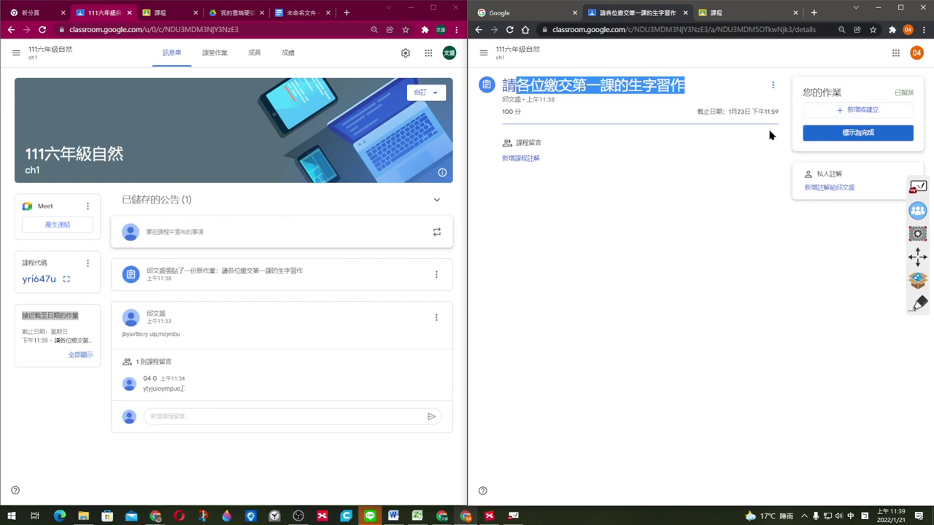
pyautogui.click(883, 113)
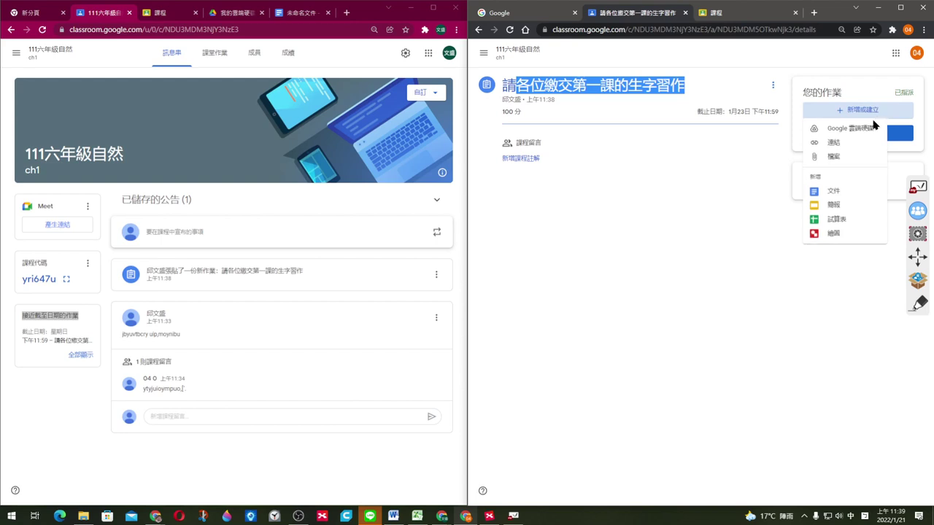
pyautogui.click(851, 158)
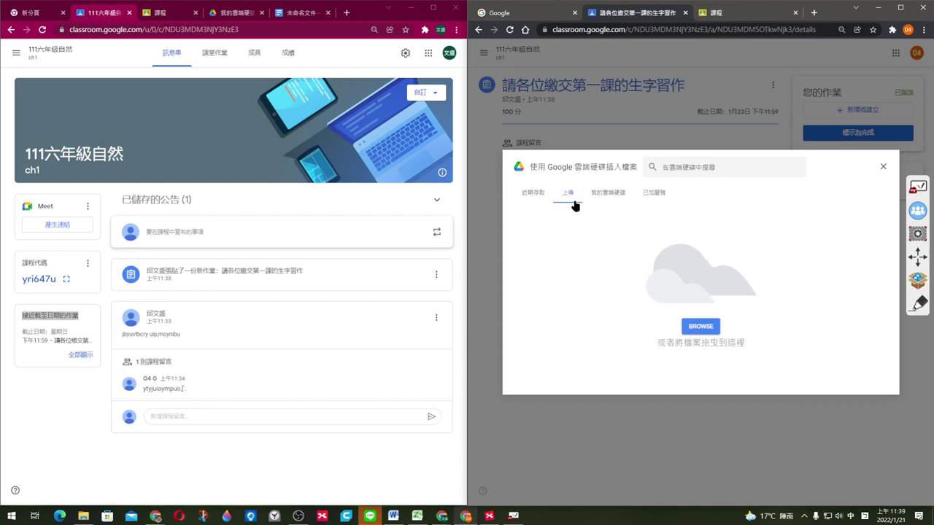
pyautogui.click(701, 327)
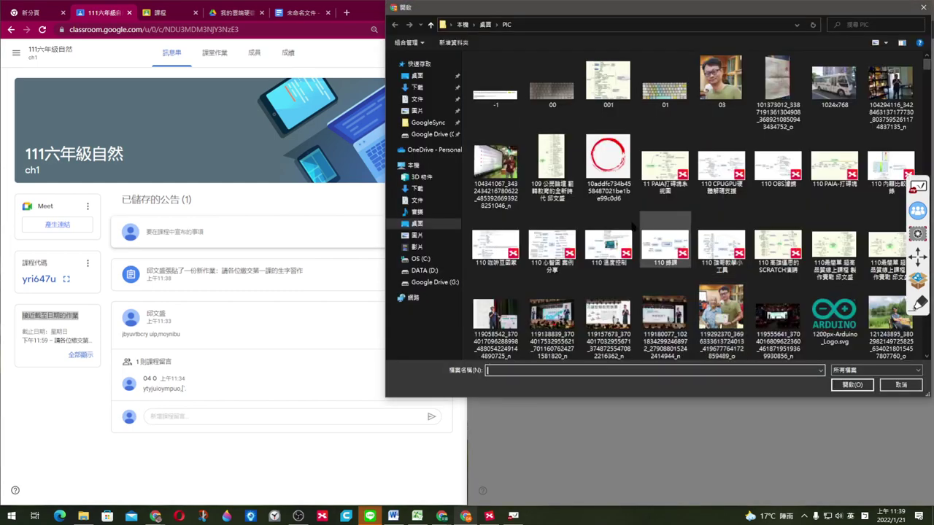
pyautogui.click(609, 82)
pyautogui.click(665, 84)
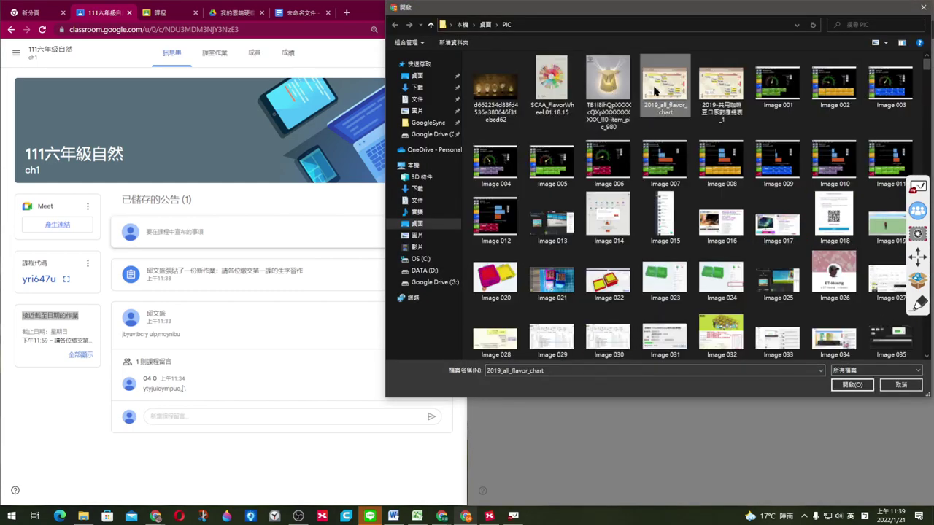
pyautogui.click(852, 385)
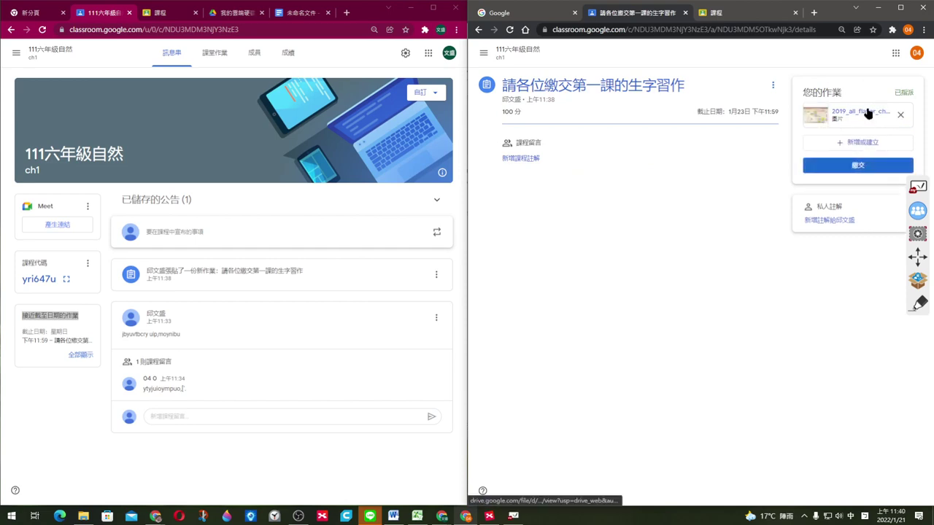
# Step: Upload the coffee chart and Image 001–003 together as more attachments
pyautogui.click(861, 146)
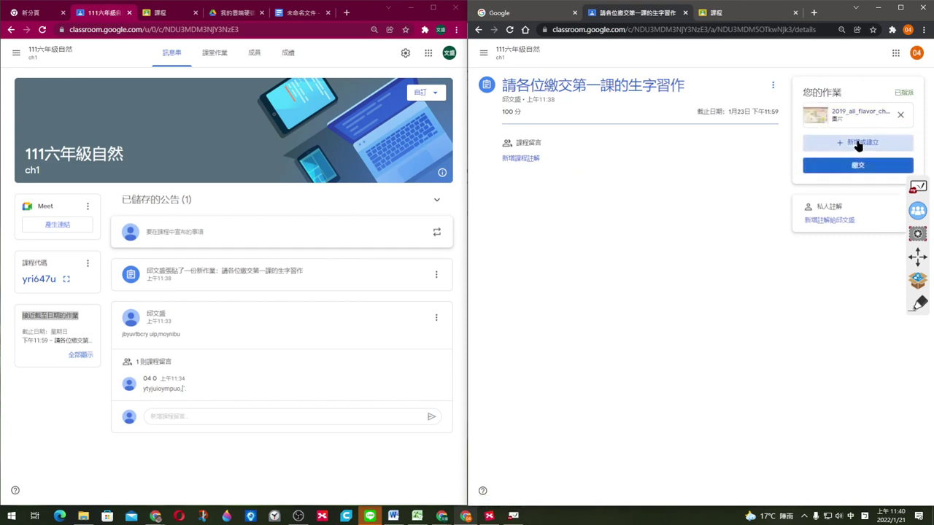
pyautogui.click(844, 189)
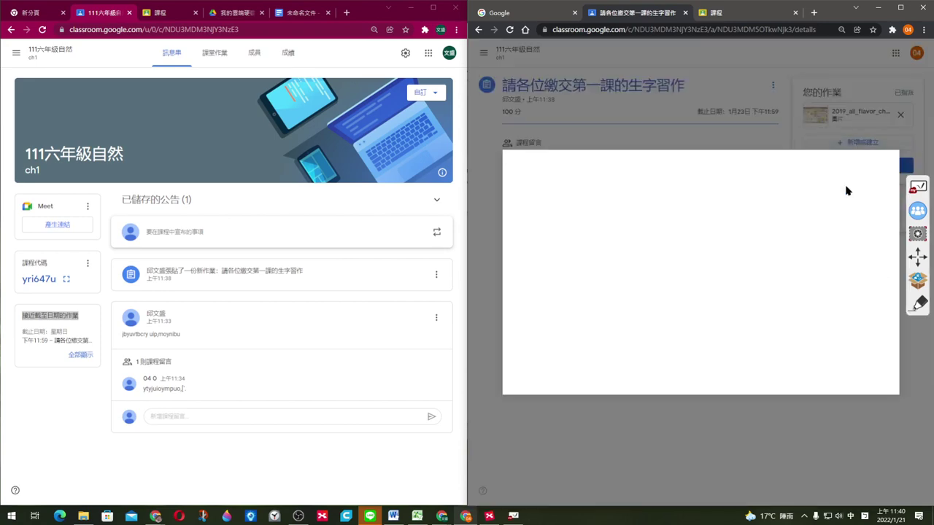
pyautogui.click(697, 317)
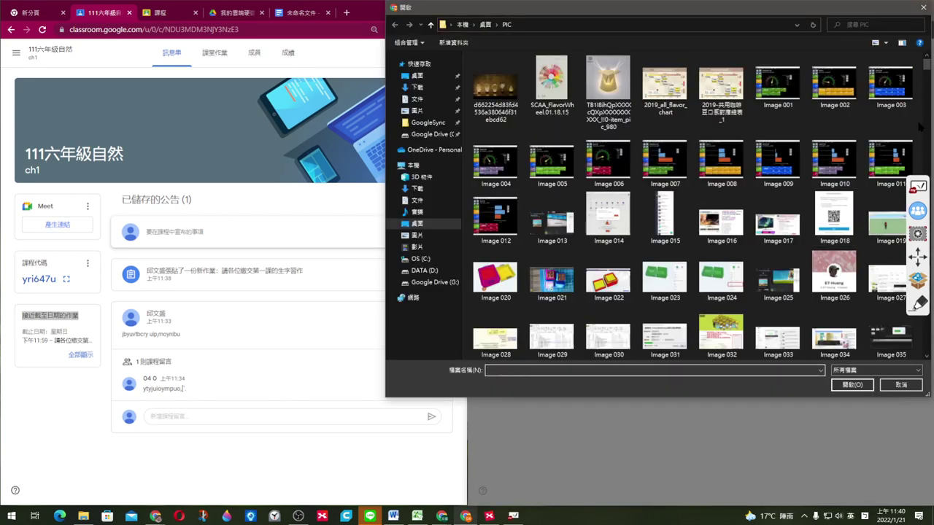
pyautogui.moveTo(918, 127); pyautogui.dragTo(660, 94)
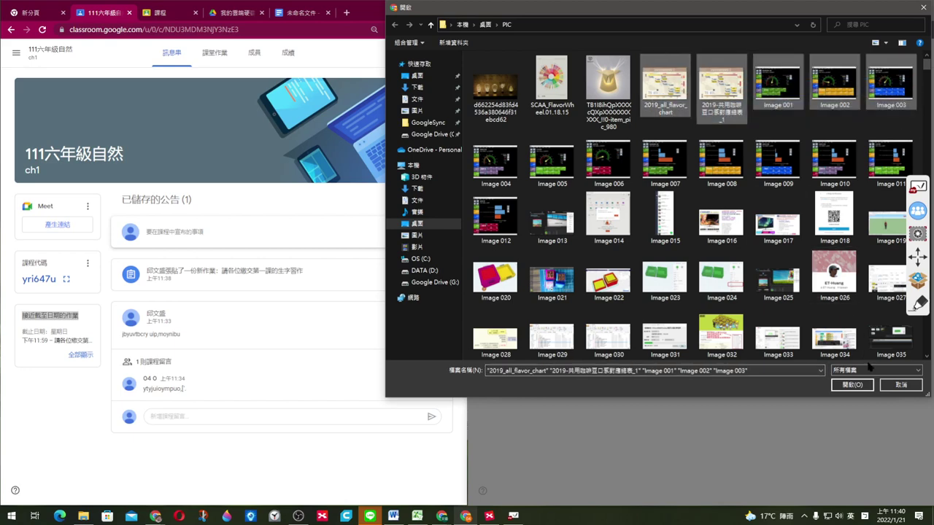
pyautogui.click(852, 385)
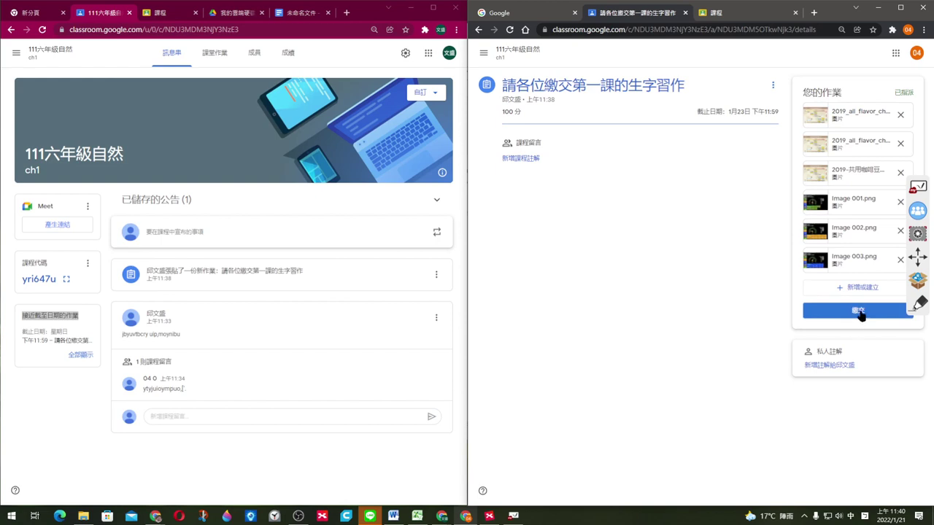
# Step: Turn in the assignment with its six attached files, then reload the teacher's class page
pyautogui.click(859, 313)
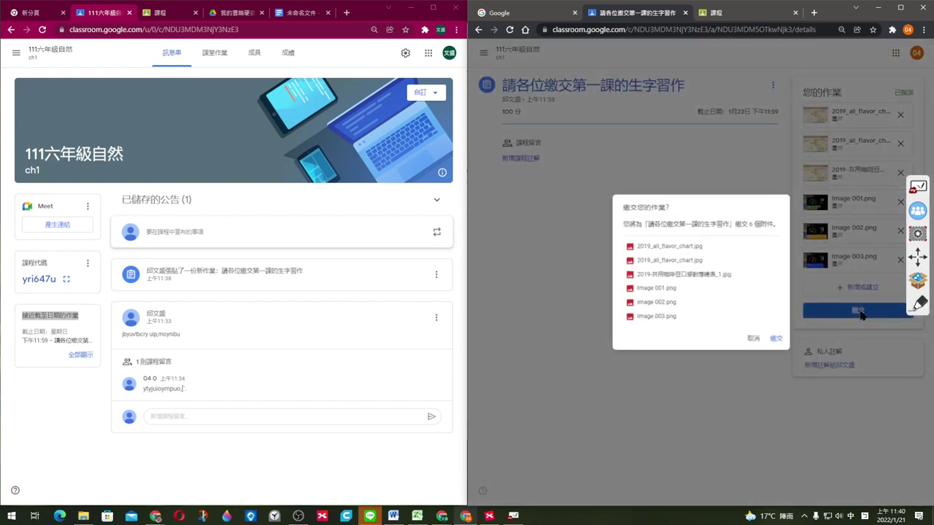
pyautogui.click(776, 339)
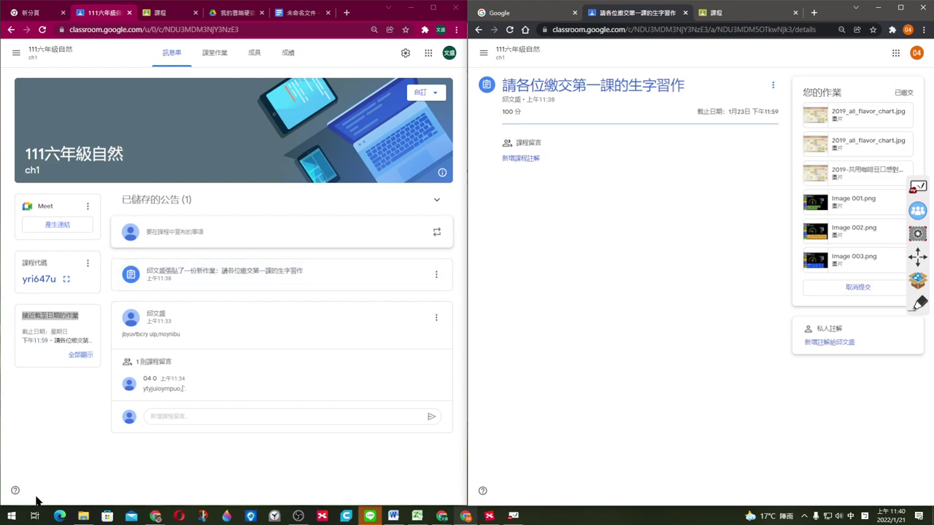
pyautogui.click(51, 420)
pyautogui.press('F5')
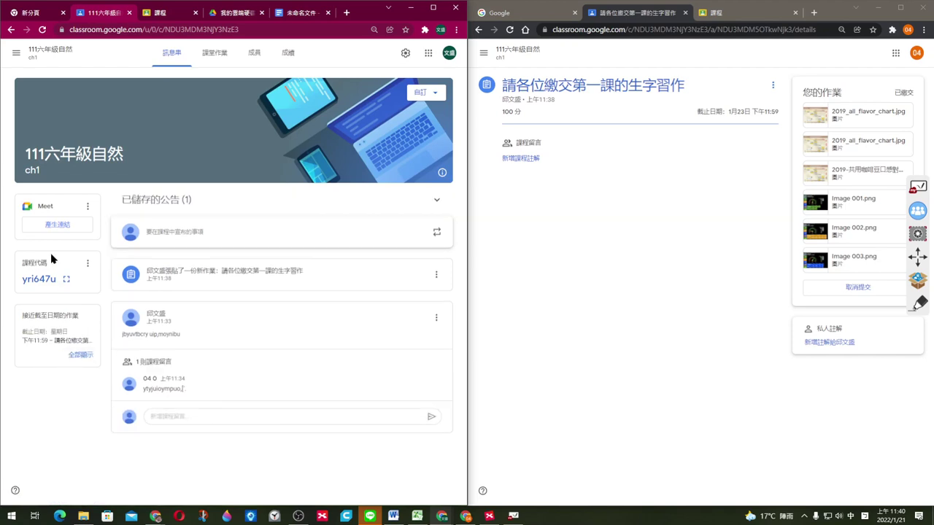
# Step: Expand the assignment in the Classwork list to show 1 turned in and 0 assigned
pyautogui.click(211, 64)
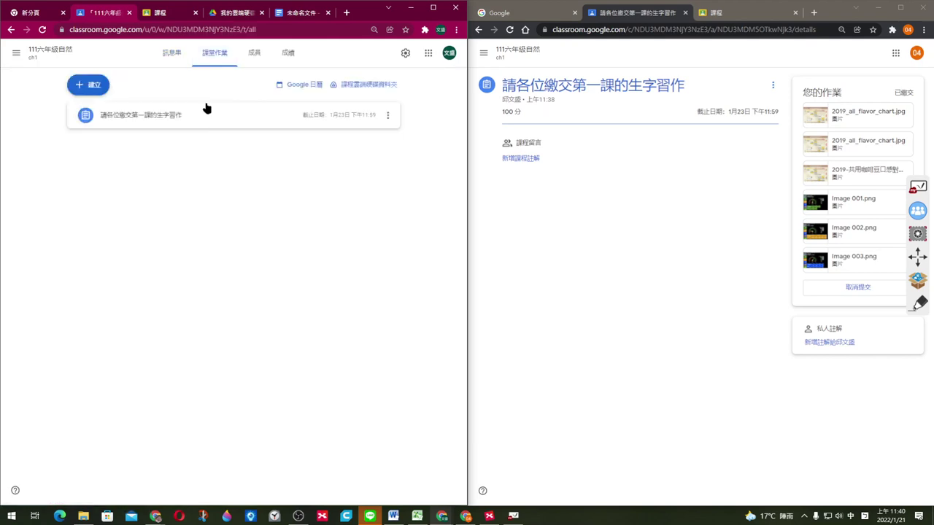
pyautogui.click(183, 123)
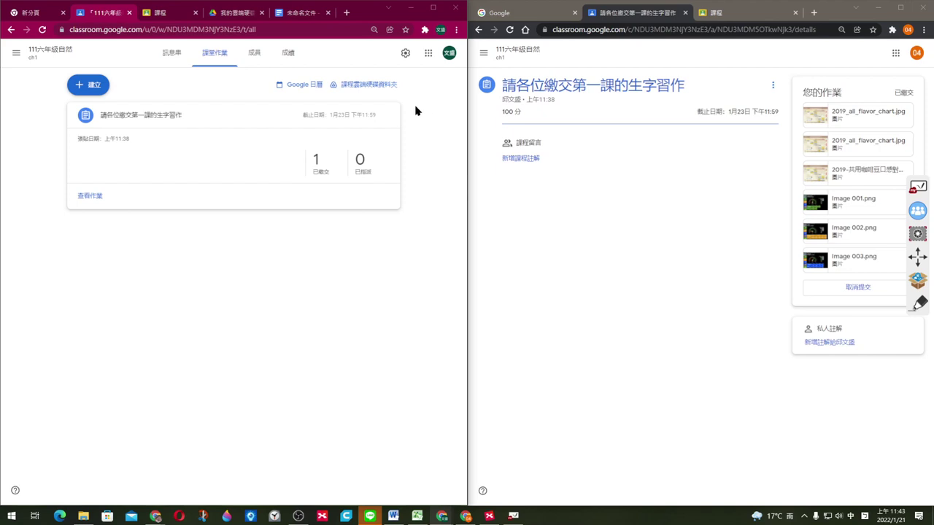
pyautogui.click(309, 15)
# Step: Create a blank Google Docs document from My Drive's New menu and dismiss the tab-group tip
pyautogui.click(246, 16)
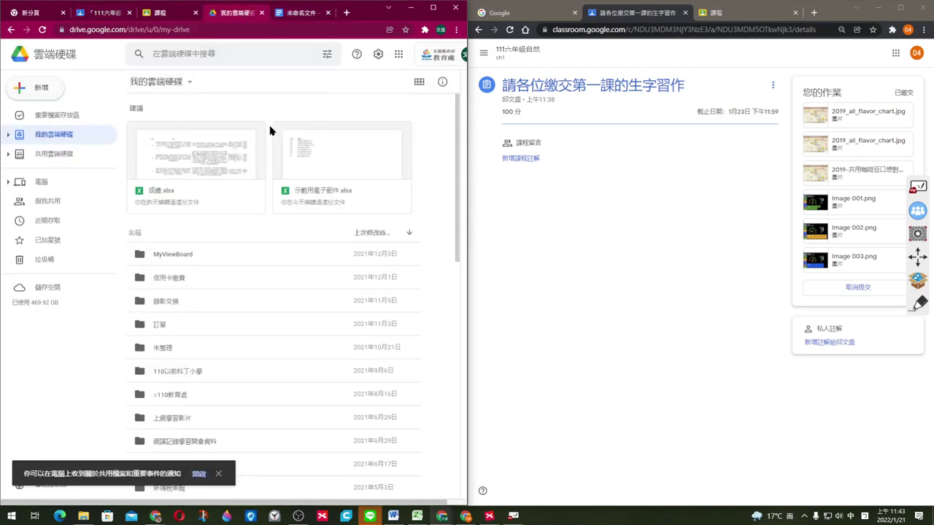
pyautogui.click(41, 89)
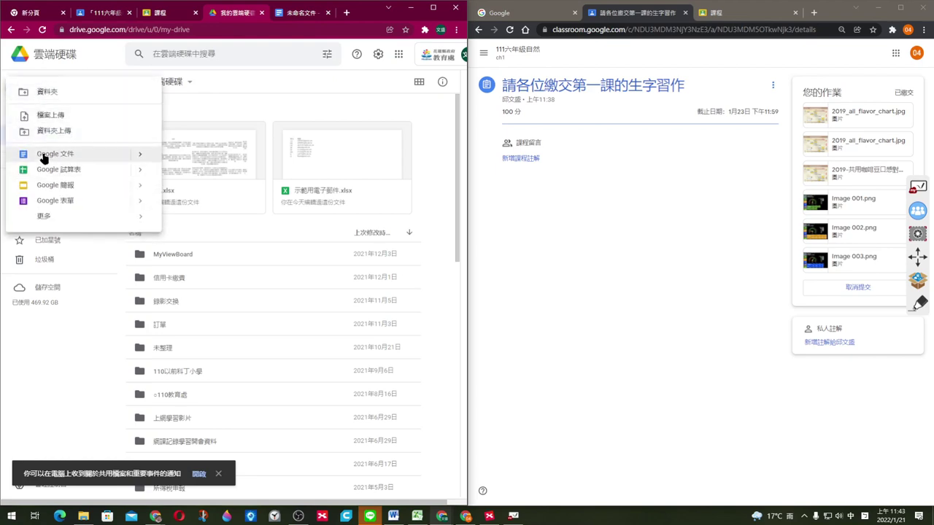
pyautogui.click(94, 156)
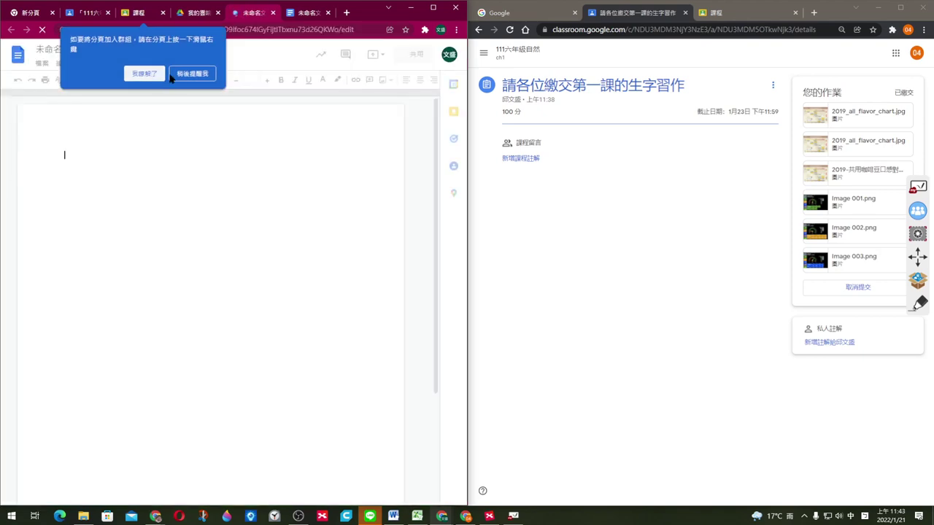
pyautogui.click(194, 74)
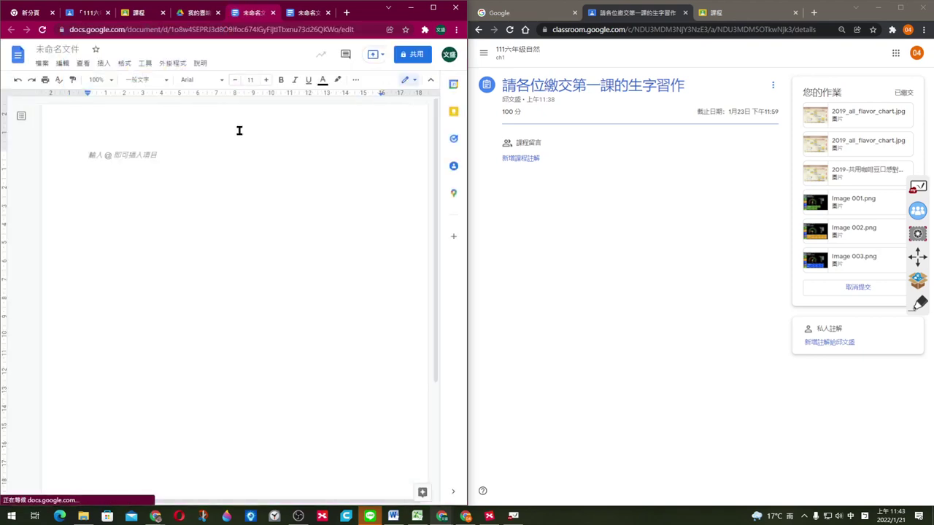
# Step: Open the Tools menu and mark the Voice typing entry with a circle and arrow for viewers
pyautogui.click(146, 64)
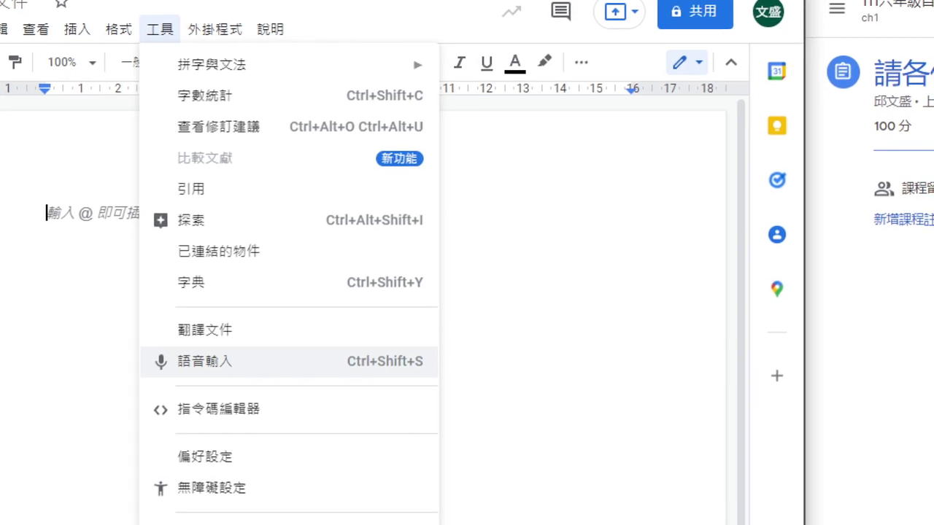
pyautogui.moveTo(149, 69)
pyautogui.mouseDown()
pyautogui.moveTo(220, 39)
pyautogui.moveTo(142, 62)
pyautogui.mouseUp()
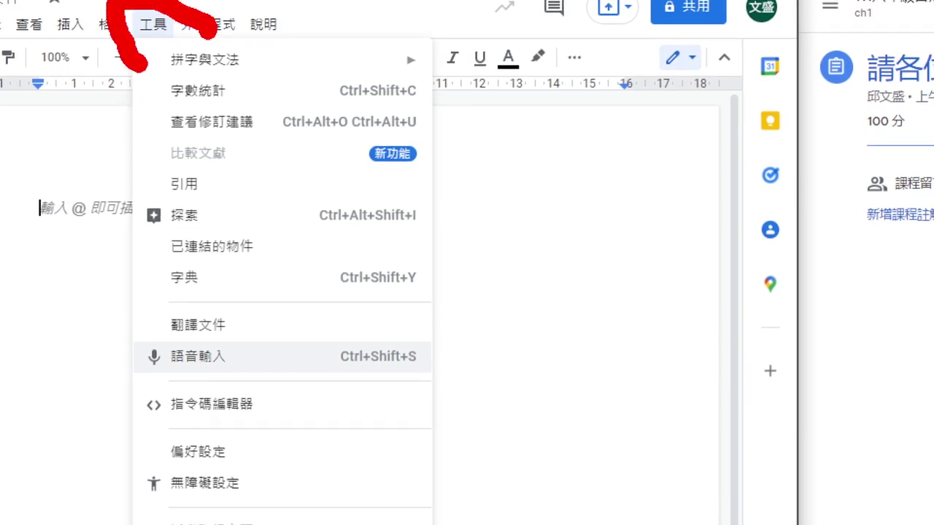
pyautogui.moveTo(188, 403)
pyautogui.mouseDown()
pyautogui.moveTo(266, 368)
pyautogui.moveTo(207, 382)
pyautogui.mouseUp()
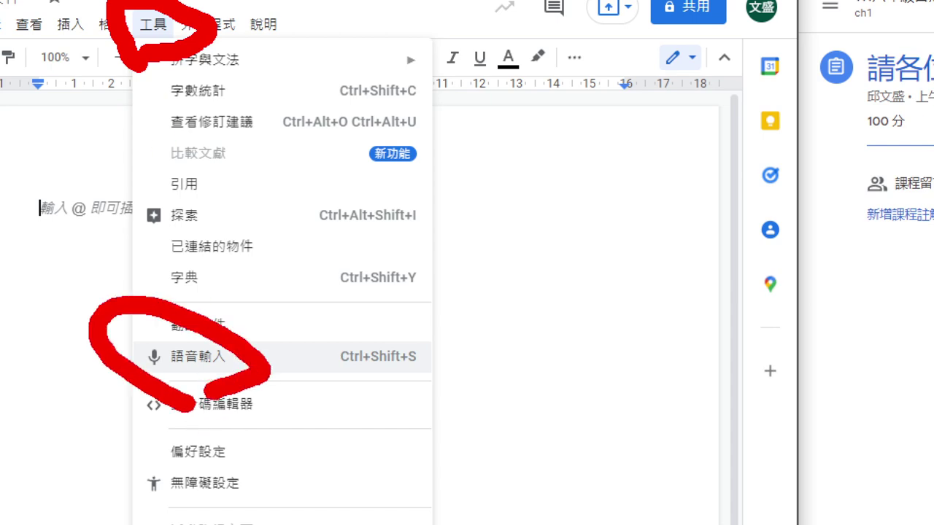
pyautogui.moveTo(161, 75); pyautogui.dragTo(153, 299)
pyautogui.moveTo(135, 238)
pyautogui.mouseDown()
pyautogui.moveTo(225, 267)
pyautogui.moveTo(238, 257)
pyautogui.mouseUp()
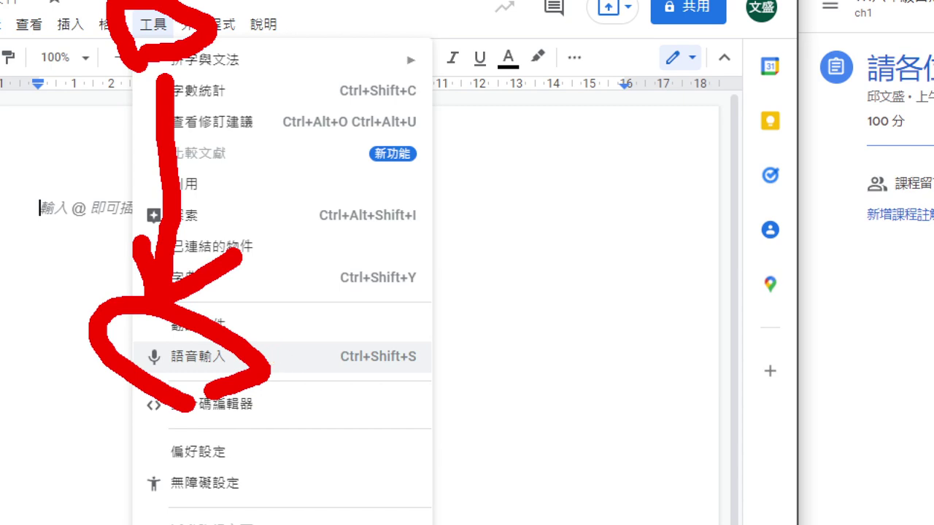
# Step: Clear the annotations and turn on Voice typing from the Tools menu
pyautogui.press('Escape')
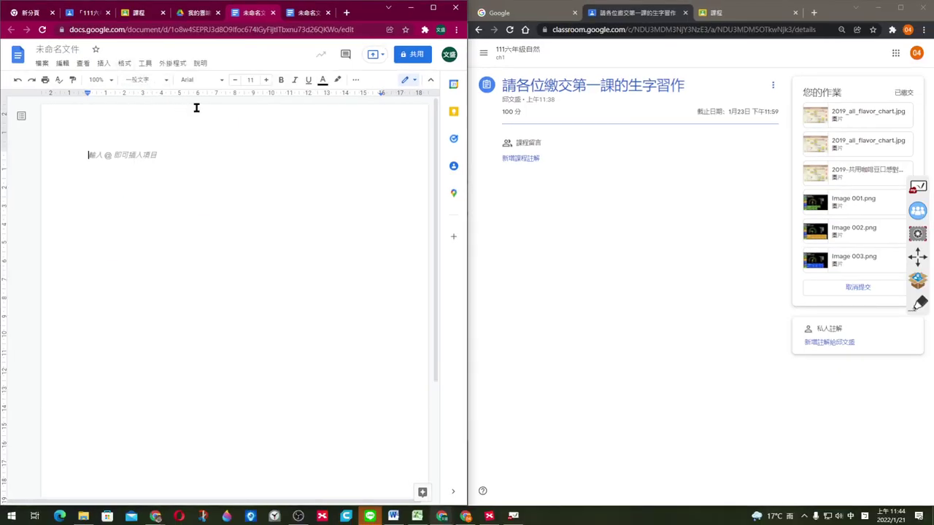
pyautogui.click(145, 64)
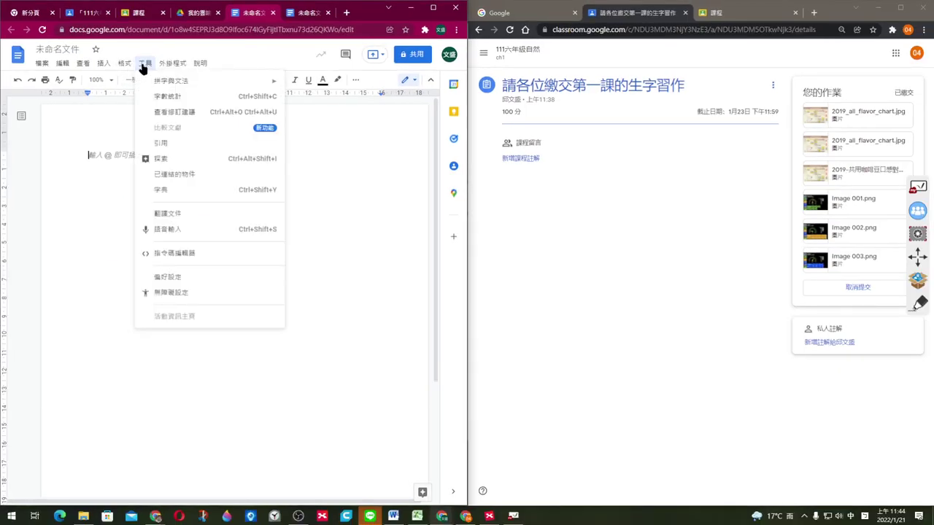
pyautogui.click(160, 231)
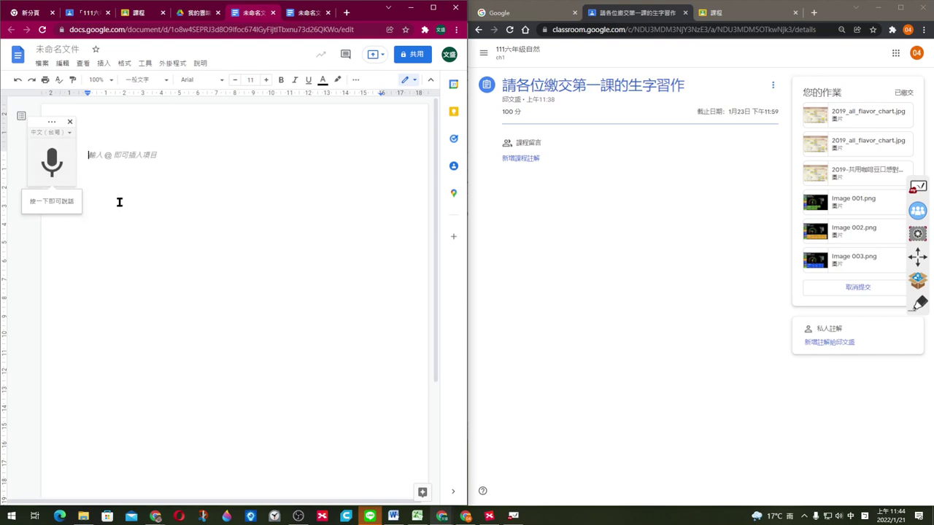
# Step: Dictate several paragraphs into the document by voice, pausing and resuming along the way
pyautogui.click(52, 162)
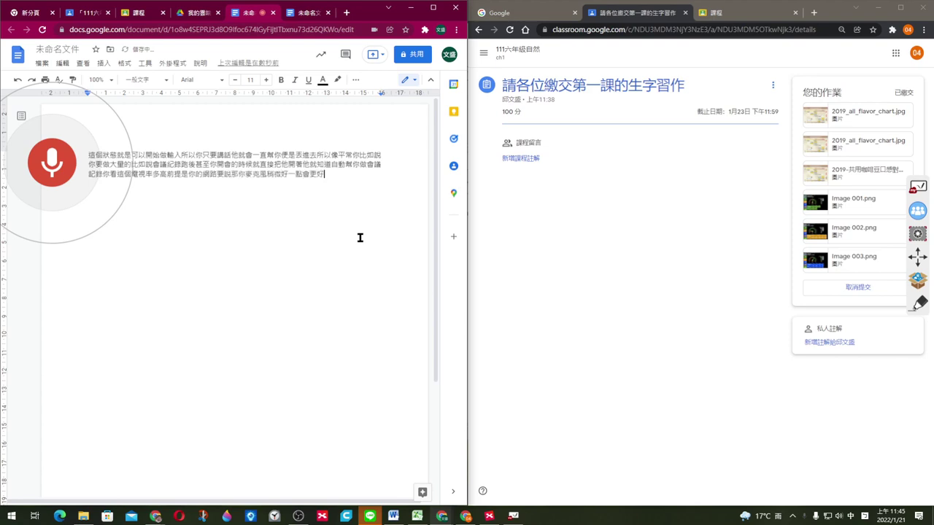
pyautogui.press('Return')
pyautogui.click(56, 172)
pyautogui.click(56, 168)
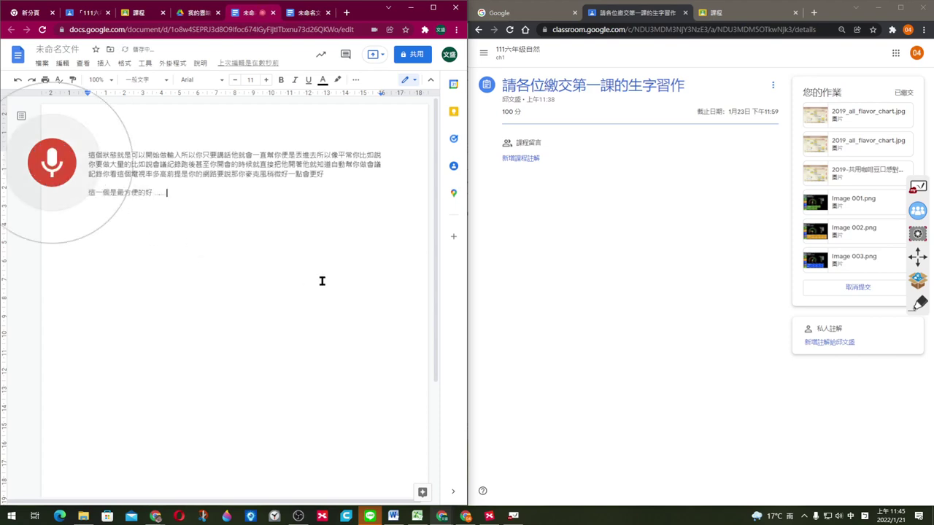
pyautogui.press('Return')
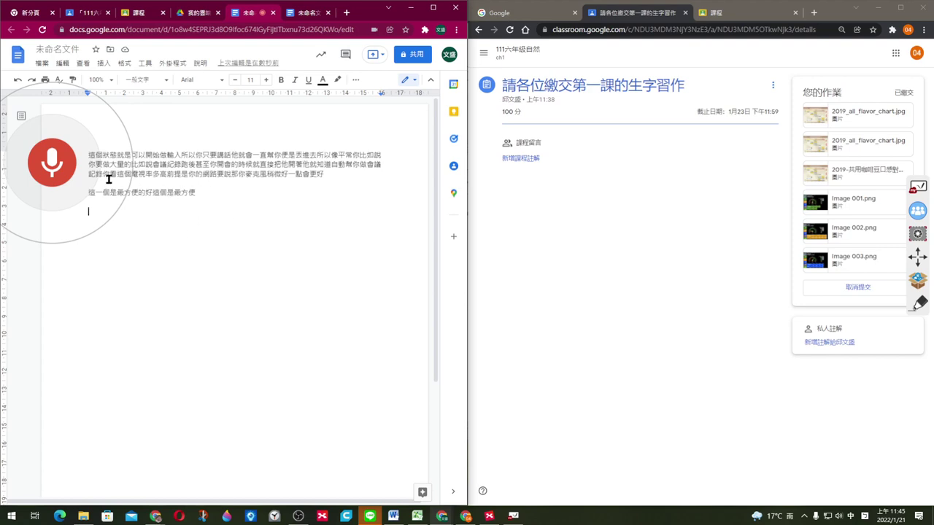
pyautogui.click(64, 162)
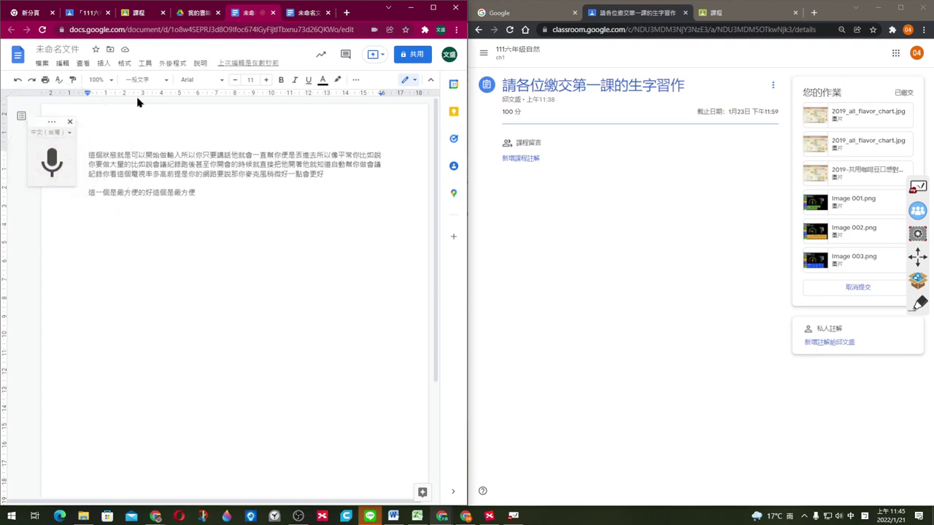
# Step: Close both untitled documents and return to the 111六年級自然 class page
pyautogui.click(273, 13)
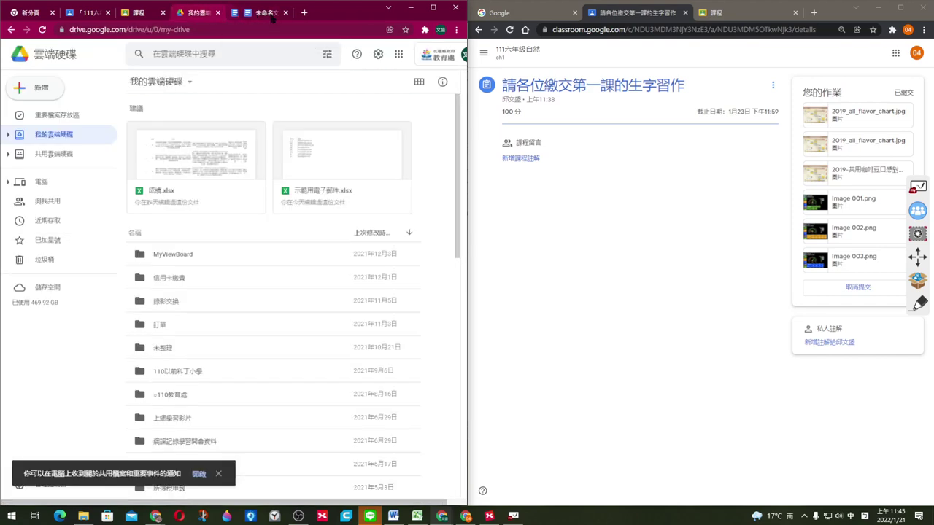
pyautogui.click(286, 12)
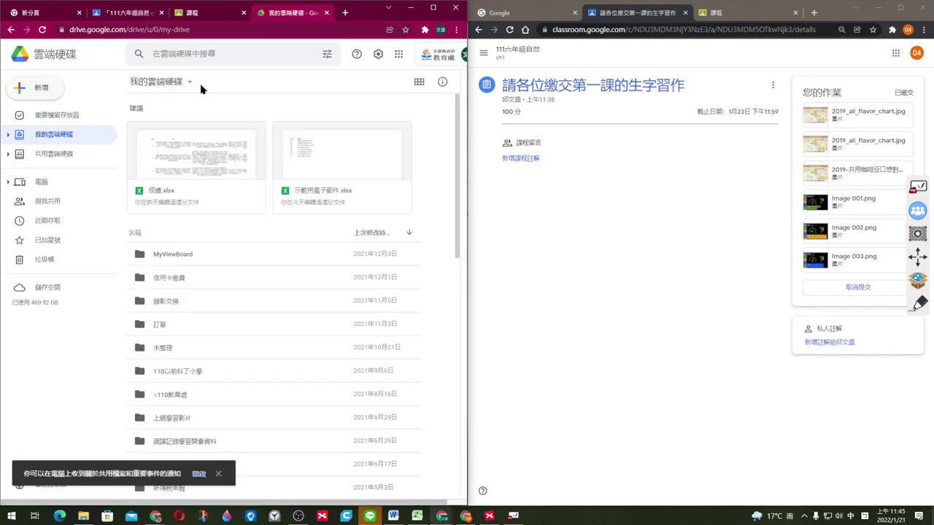
pyautogui.click(117, 13)
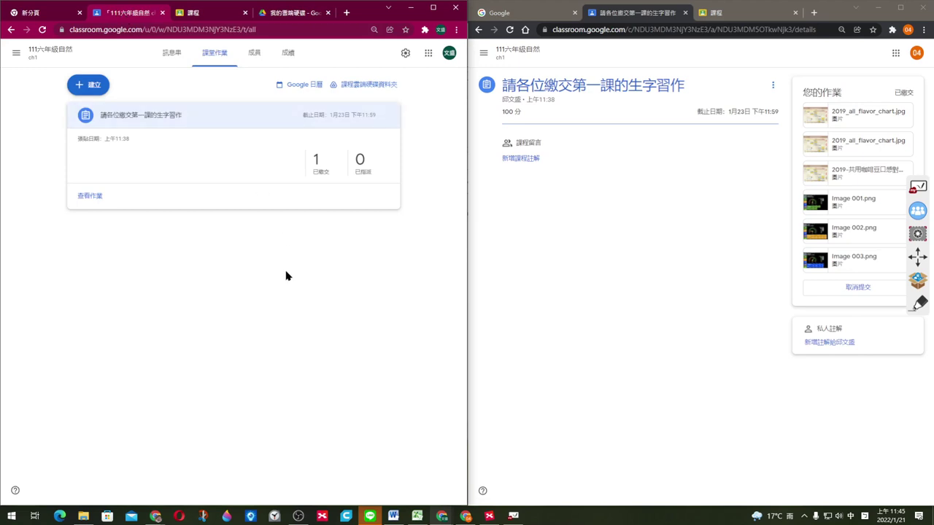
# Step: Open the 111六年級自然 class stream in both the left and right browser windows
pyautogui.click(194, 20)
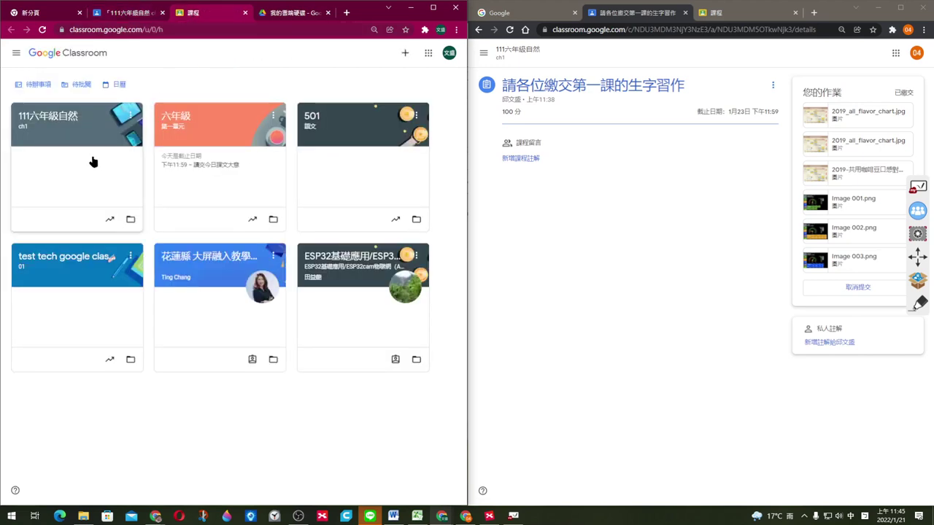
pyautogui.click(124, 143)
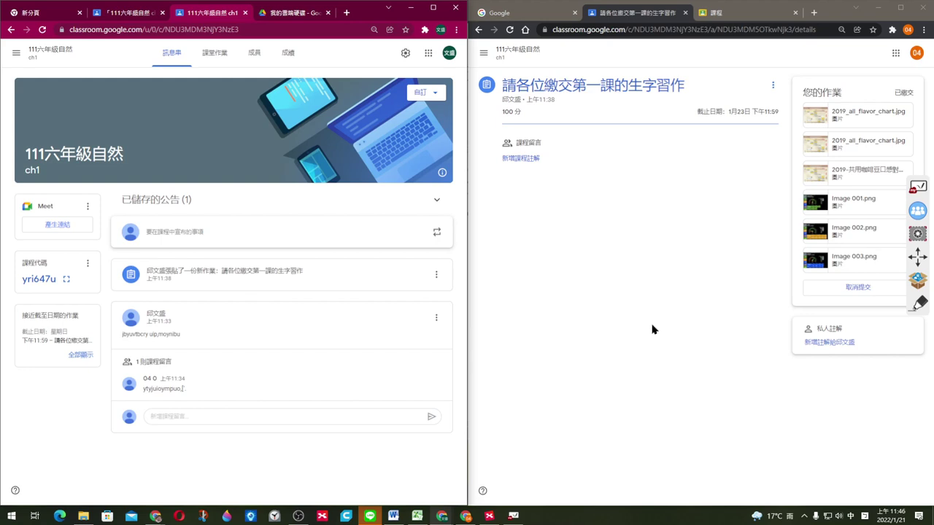
pyautogui.click(483, 53)
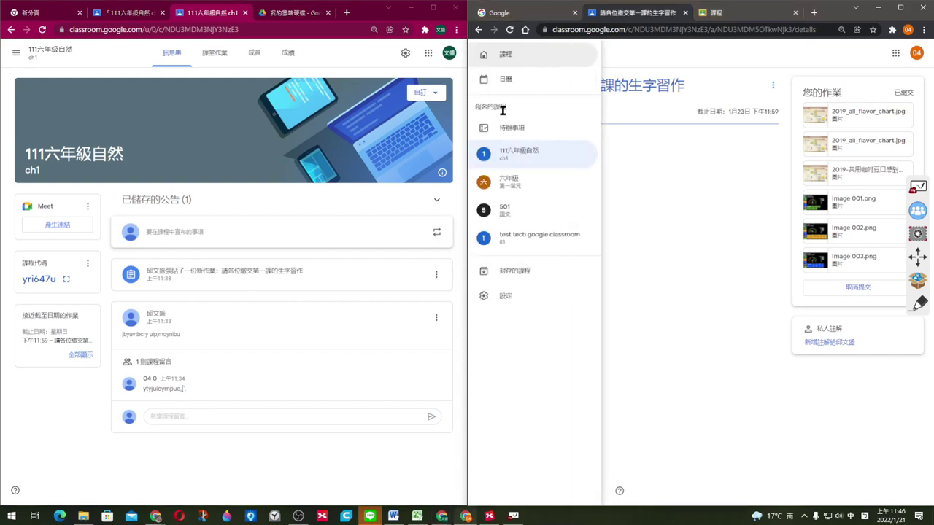
pyautogui.click(554, 152)
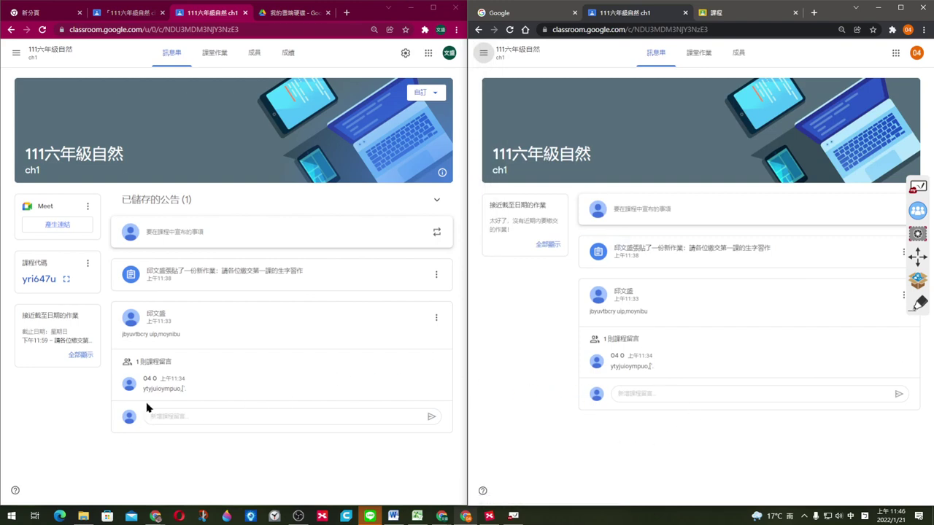
pyautogui.click(921, 282)
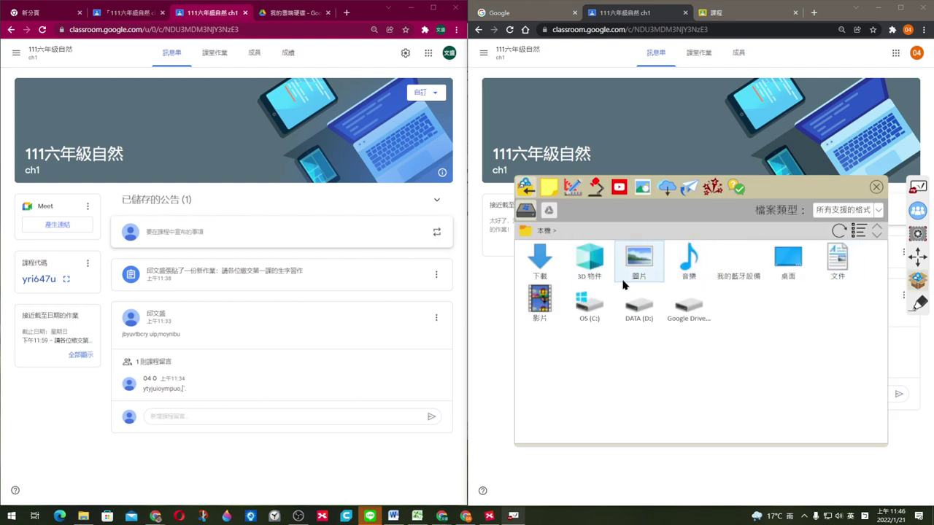
# Step: Start an enlarged two-minute countdown from the stopwatch tool and move it rightward
pyautogui.click(574, 189)
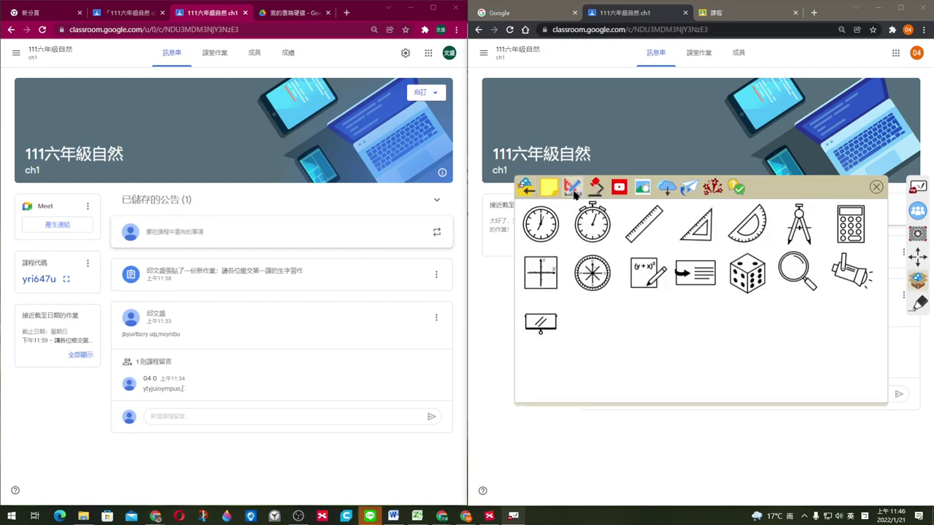
pyautogui.click(599, 232)
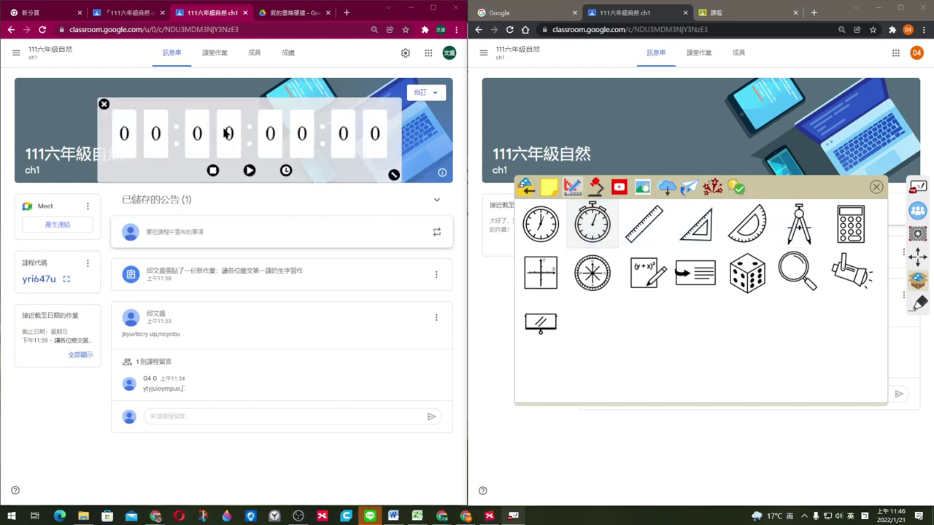
pyautogui.click(285, 170)
pyautogui.click(229, 109)
pyautogui.click(229, 109)
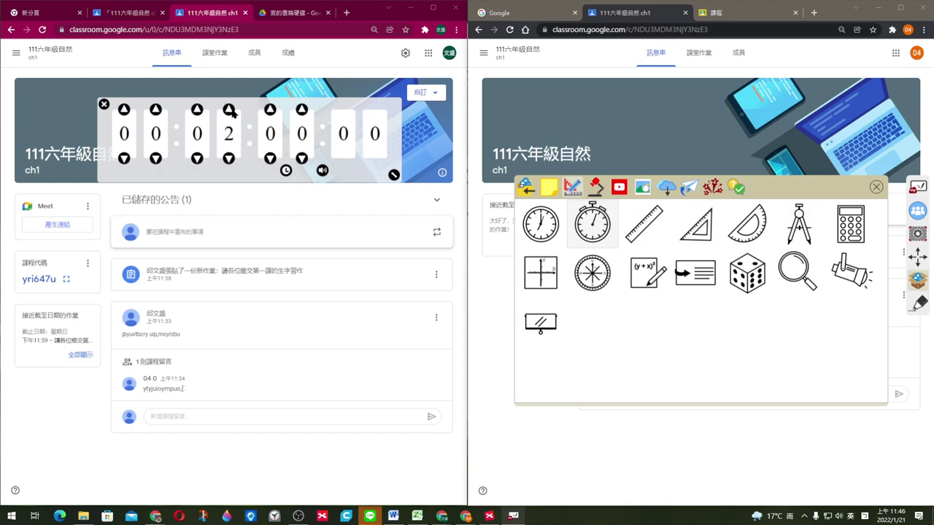
pyautogui.click(286, 171)
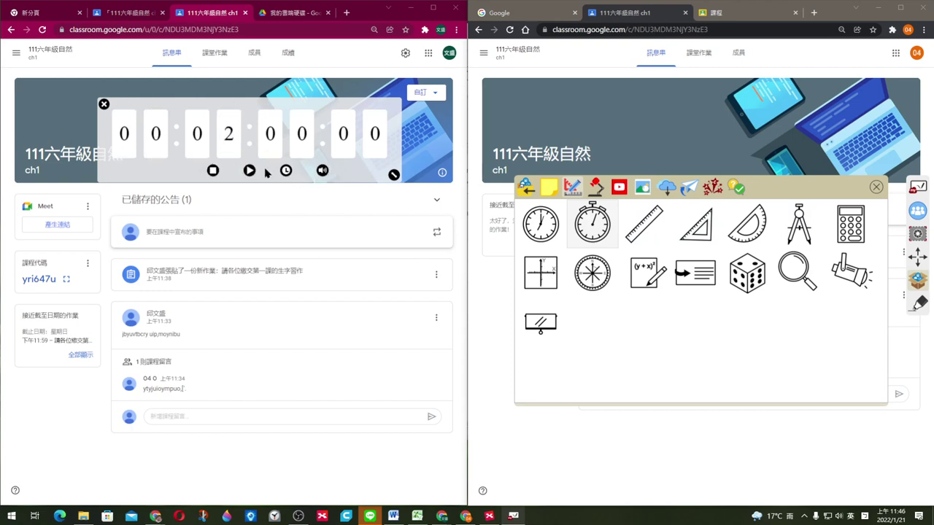
pyautogui.click(394, 175)
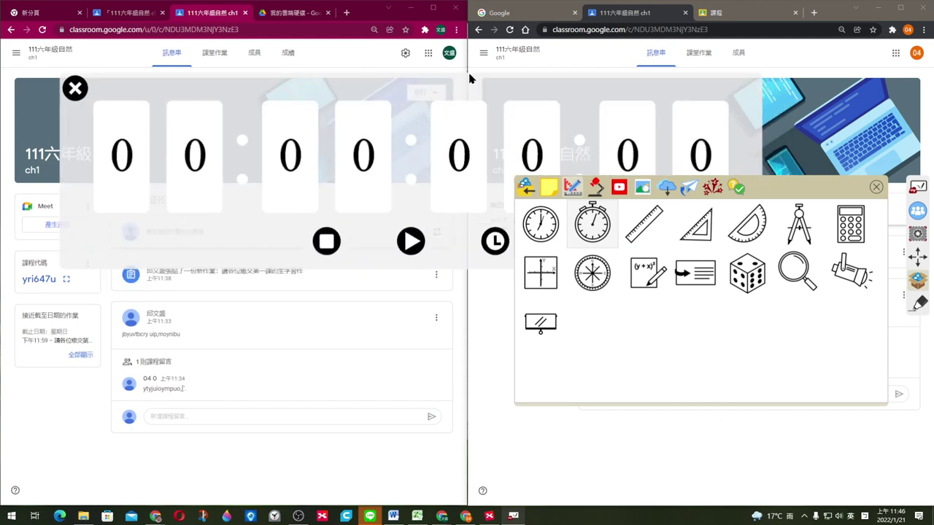
pyautogui.click(876, 187)
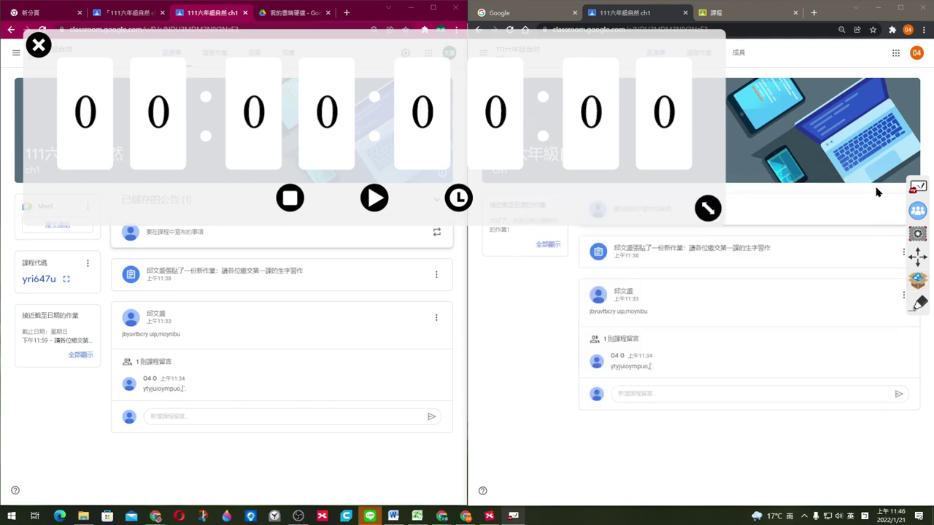
pyautogui.moveTo(526, 56); pyautogui.dragTo(600, 65)
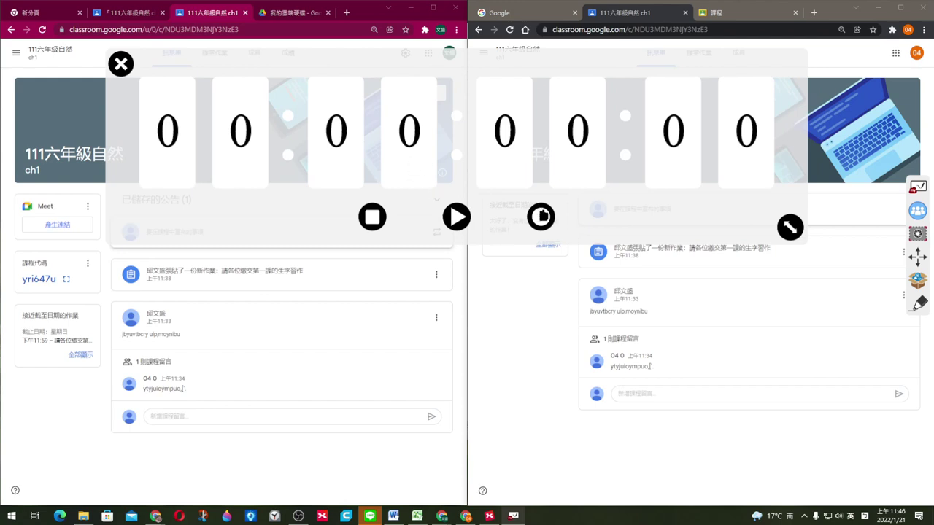
# Step: Reset the countdown to one minute, start it, and reposition the timer
pyautogui.click(542, 216)
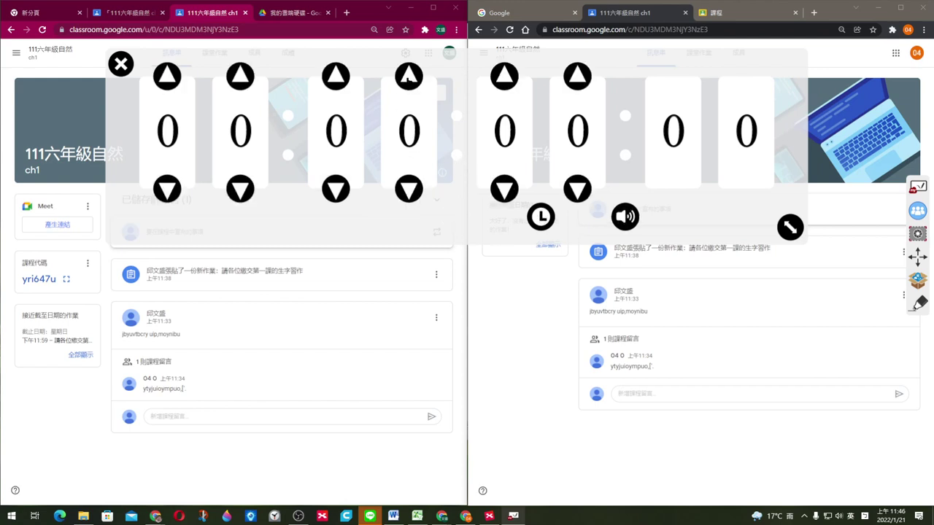
pyautogui.click(409, 76)
pyautogui.click(409, 76)
pyautogui.click(408, 189)
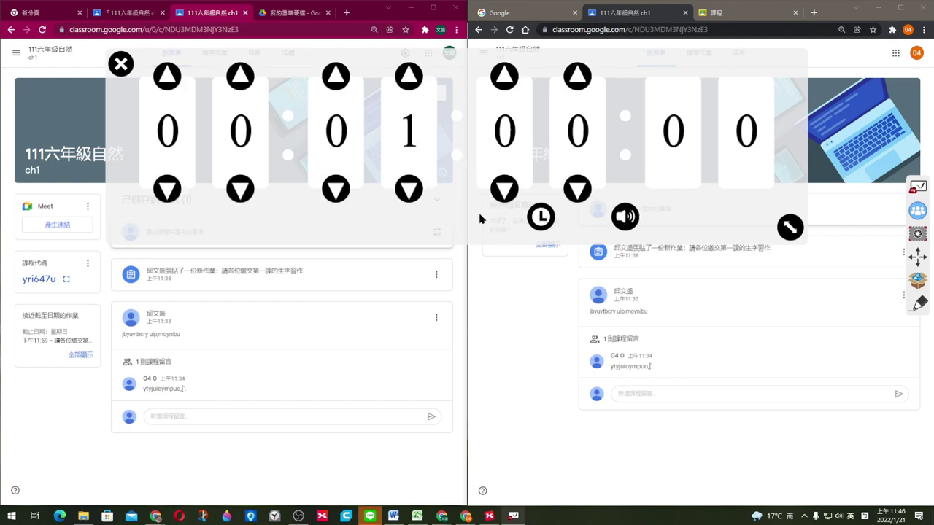
pyautogui.click(540, 217)
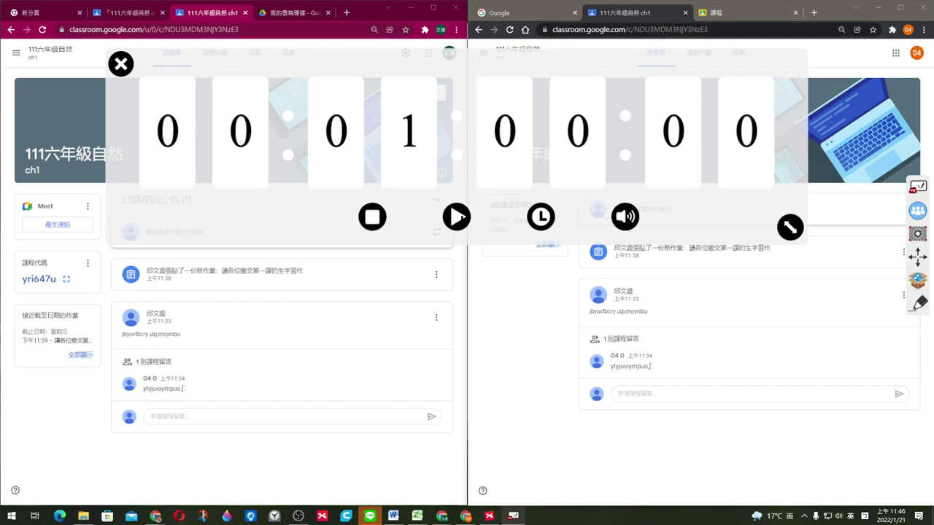
pyautogui.click(456, 217)
pyautogui.moveTo(396, 54); pyautogui.dragTo(365, 92)
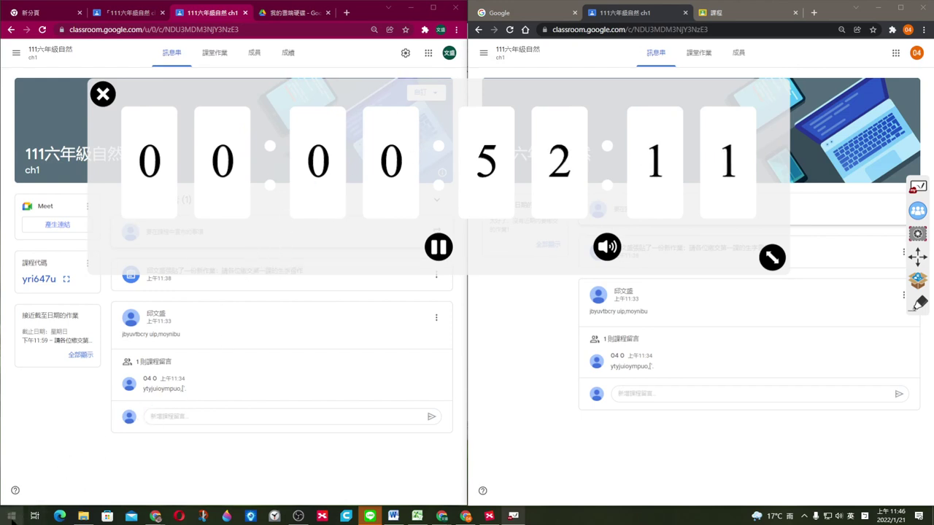
# Step: Search the Start menu for 鬧鐘 and launch the 鬧鐘與時鐘 app
pyautogui.click(15, 518)
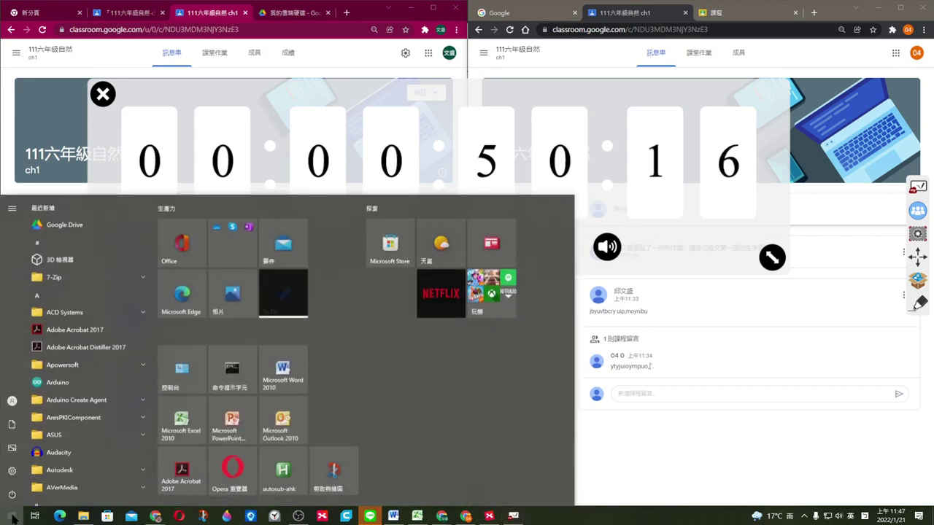
pyautogui.write('闊ㄓㄨㄥ')
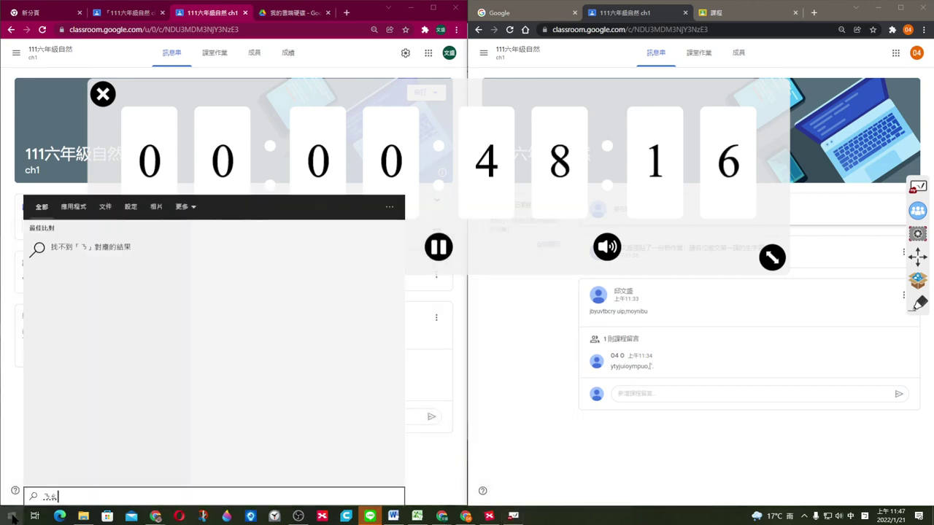
pyautogui.press('space')
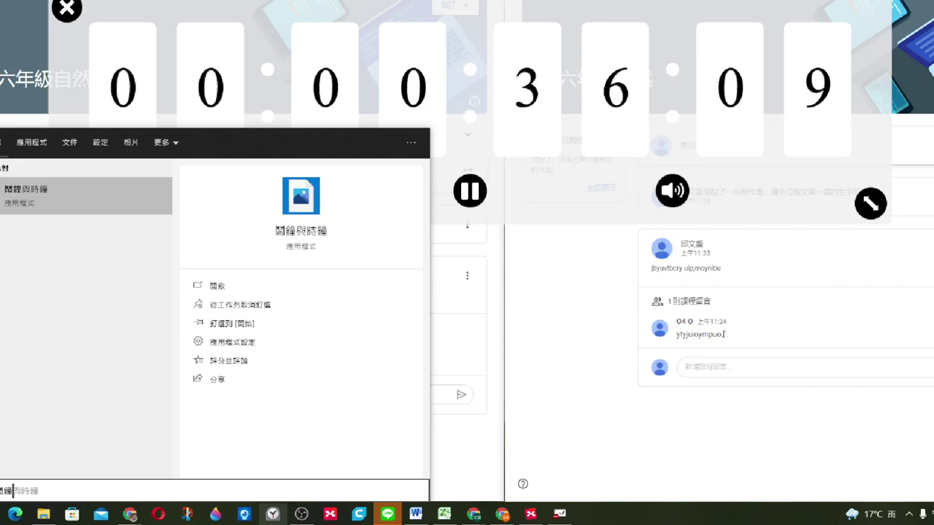
pyautogui.click(281, 517)
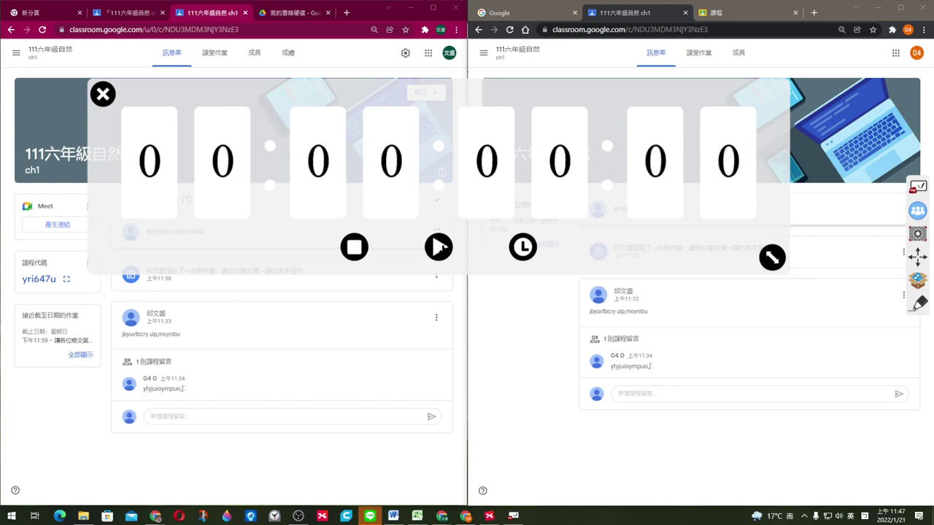
# Step: Close the expired countdown timer and return to the Chrome window
pyautogui.press('Escape')
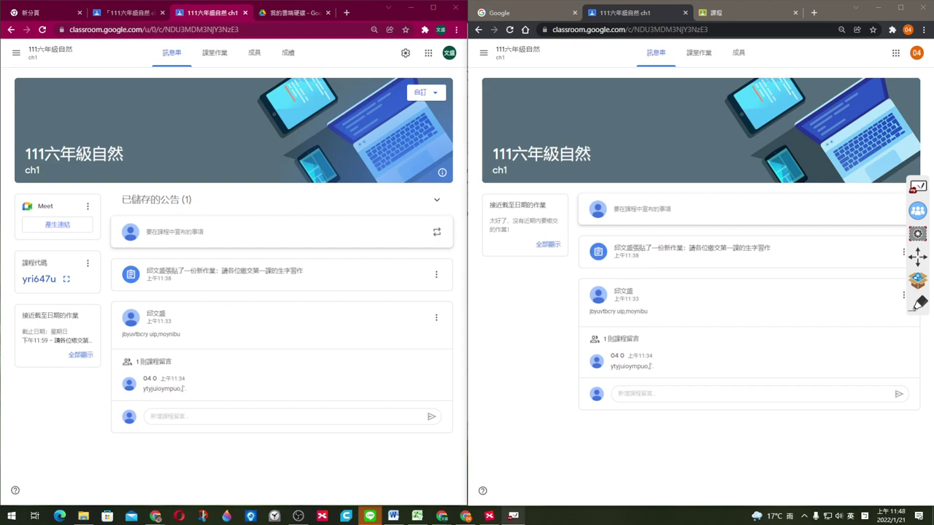
pyautogui.hotkey('alt', 'Tab')
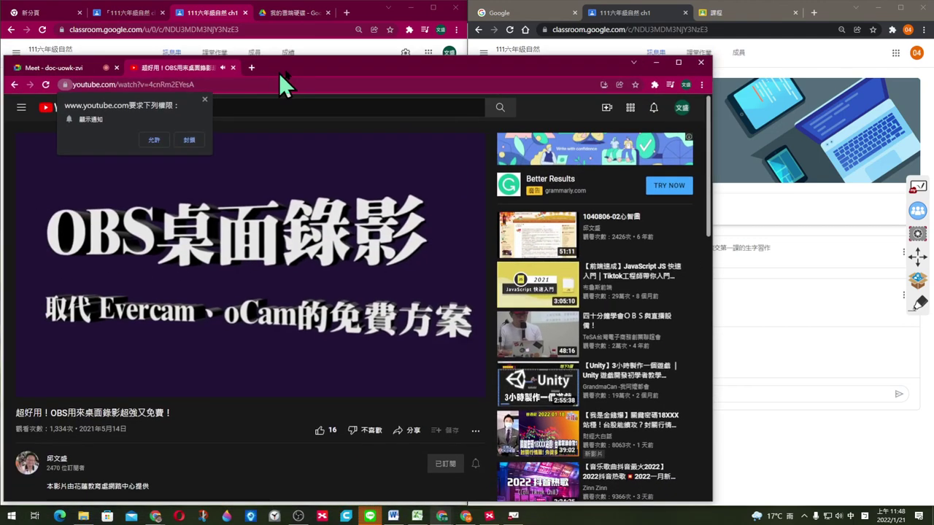
# Step: Pause the OBS tutorial video at 0:10 and dismiss the notification permission request
pyautogui.moveTo(279, 73); pyautogui.dragTo(389, 55)
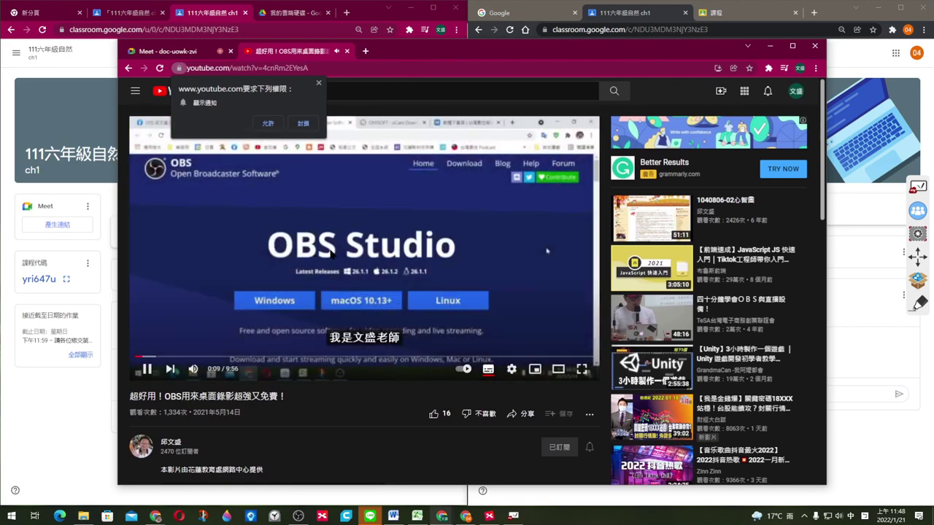
pyautogui.click(146, 369)
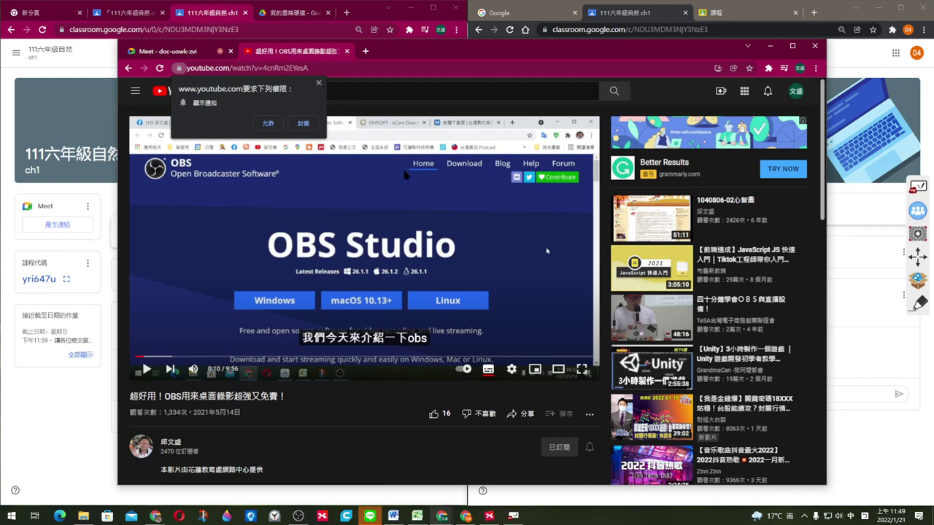
pyautogui.click(318, 83)
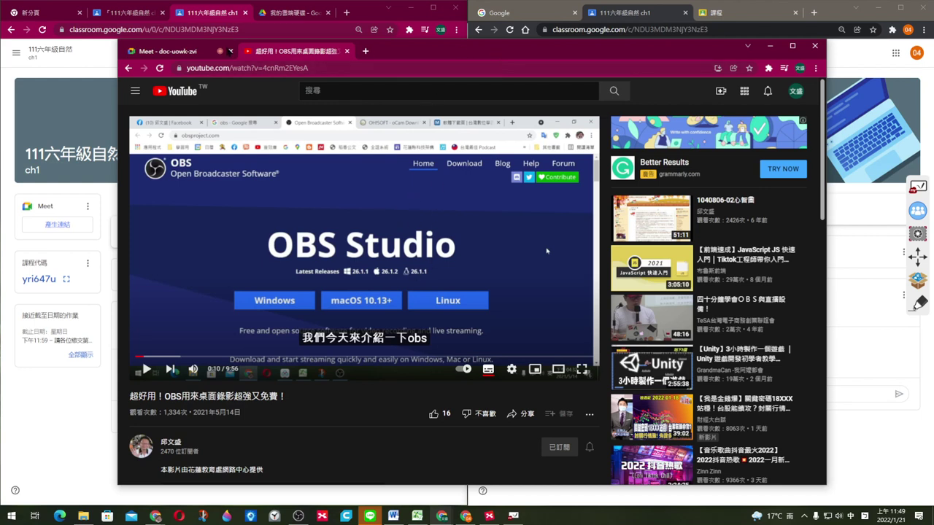
# Step: Switch to the Google Meet tab, then move that browser window aside and minimize it
pyautogui.click(166, 52)
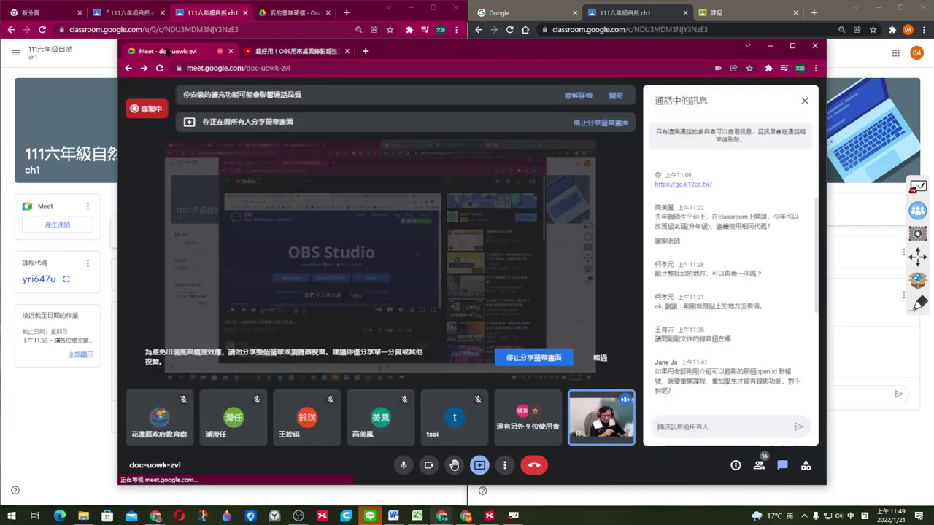
pyautogui.moveTo(657, 46); pyautogui.dragTo(53, 22)
pyautogui.press('super+Down')
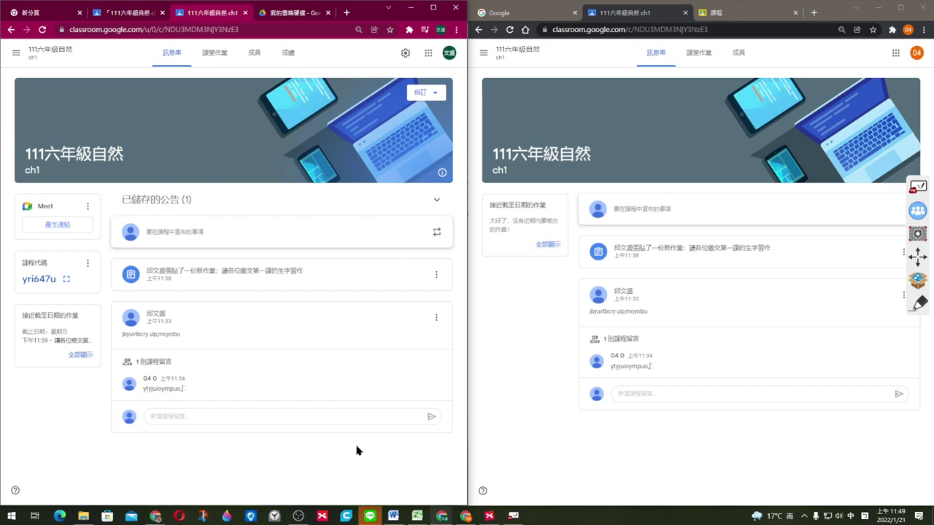
pyautogui.click(759, 440)
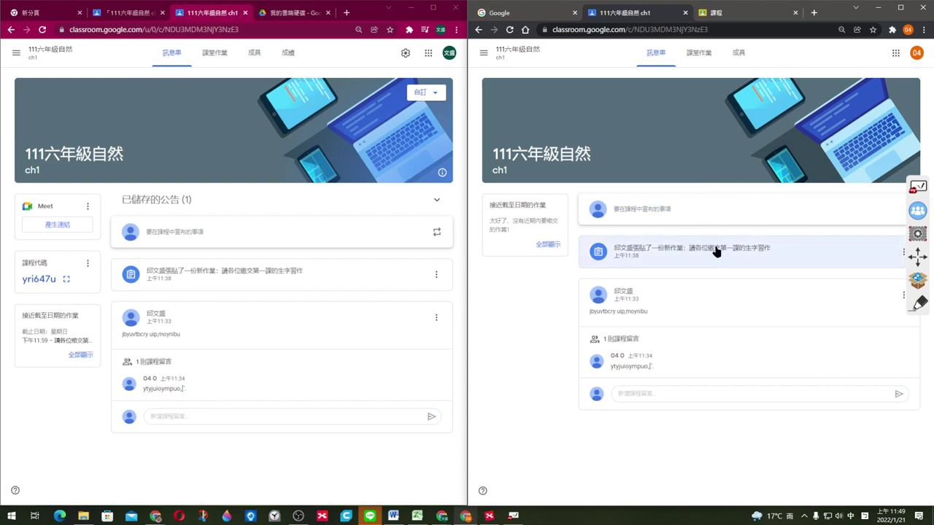
pyautogui.moveTo(918, 255); pyautogui.dragTo(915, 439)
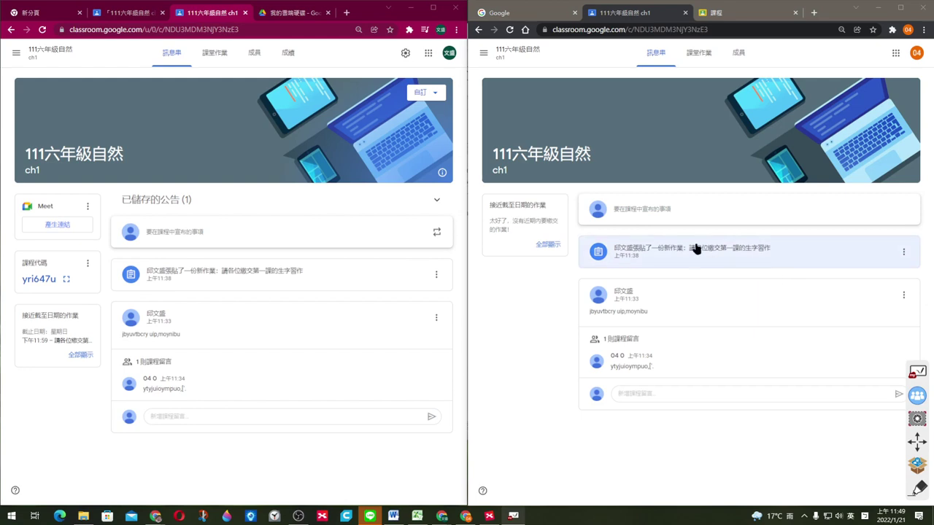
pyautogui.click(695, 250)
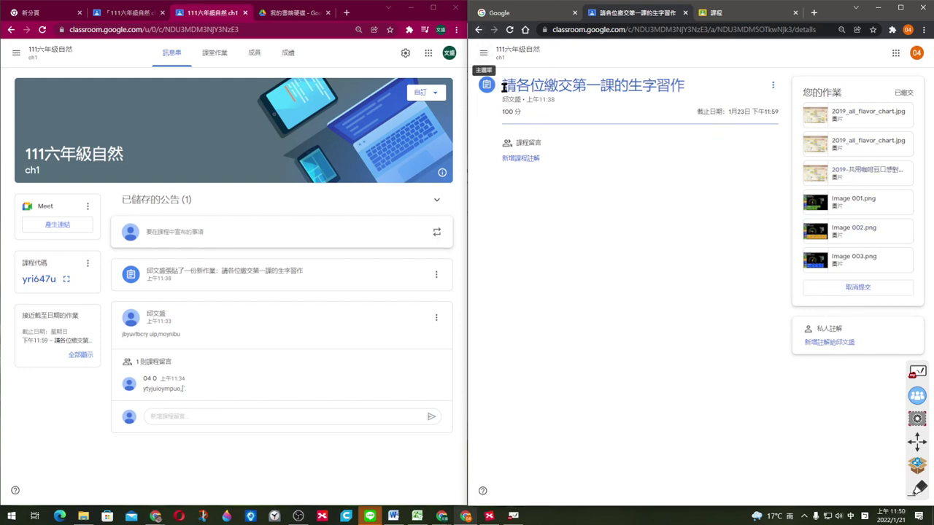
pyautogui.click(478, 29)
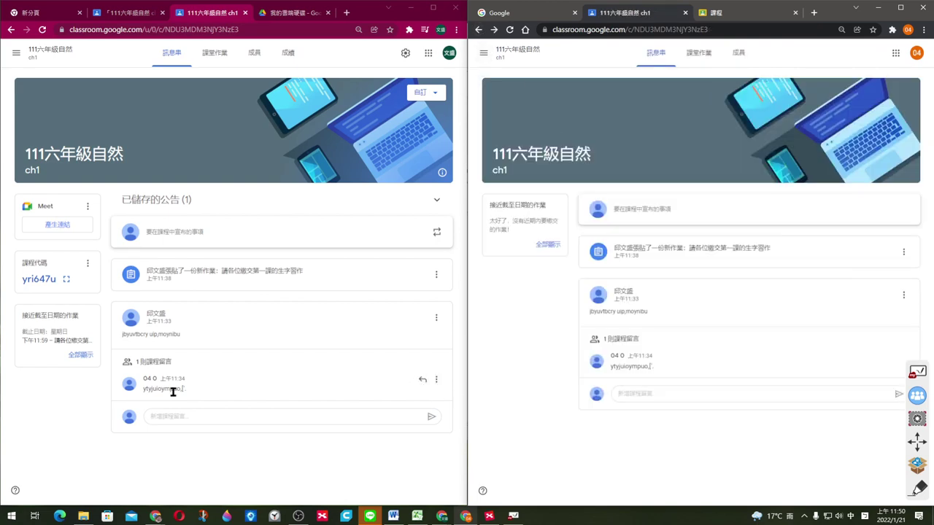
pyautogui.click(74, 424)
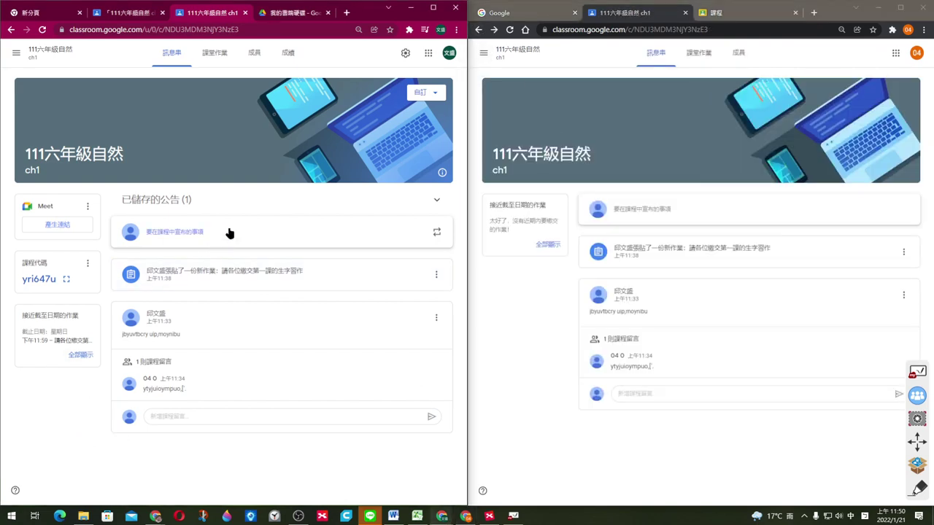
pyautogui.press('F5')
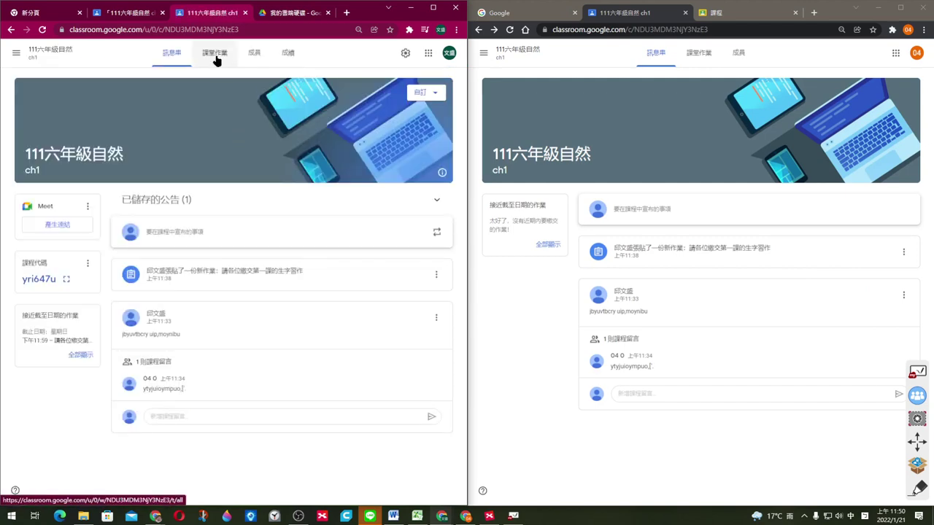
# Step: Open the student's handed-in 2019_all_flavor_chart.jpg for 請各位繳交第一課的生字習作 in the grading view
pyautogui.click(214, 56)
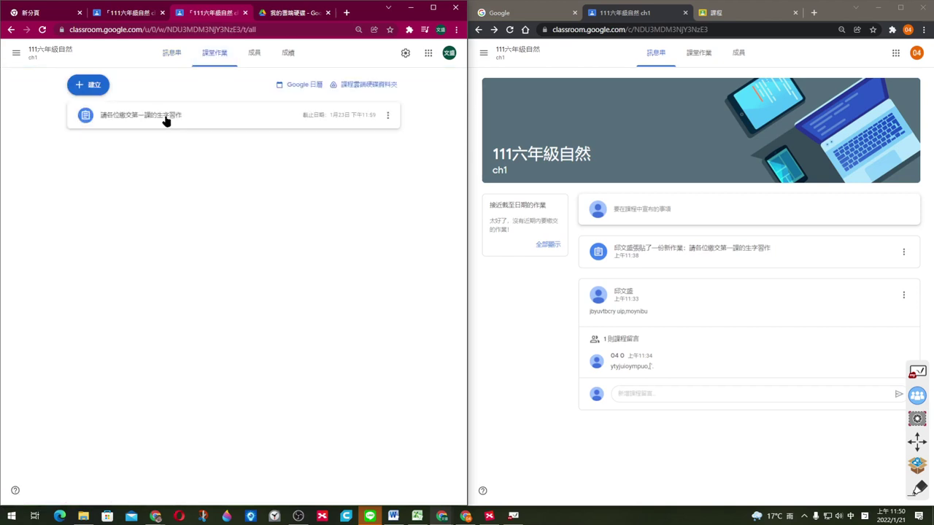
pyautogui.click(167, 120)
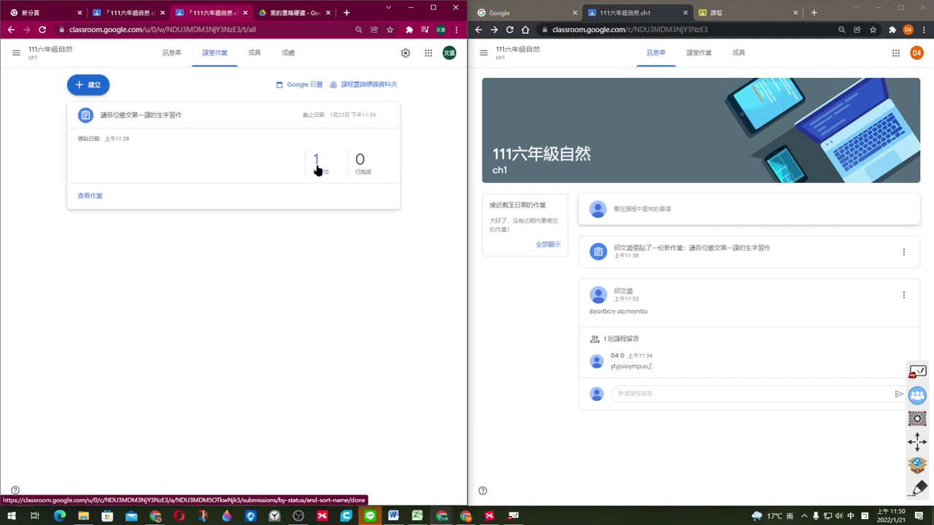
pyautogui.click(317, 162)
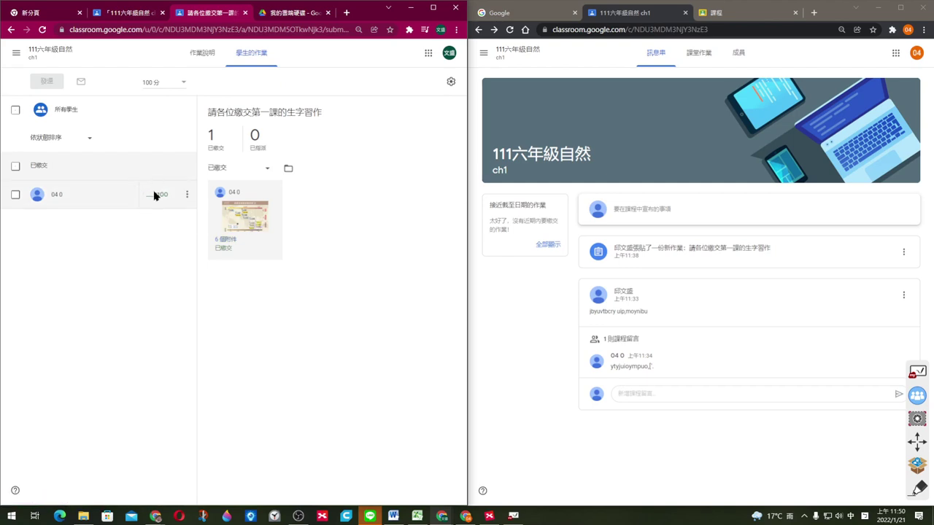
pyautogui.click(259, 220)
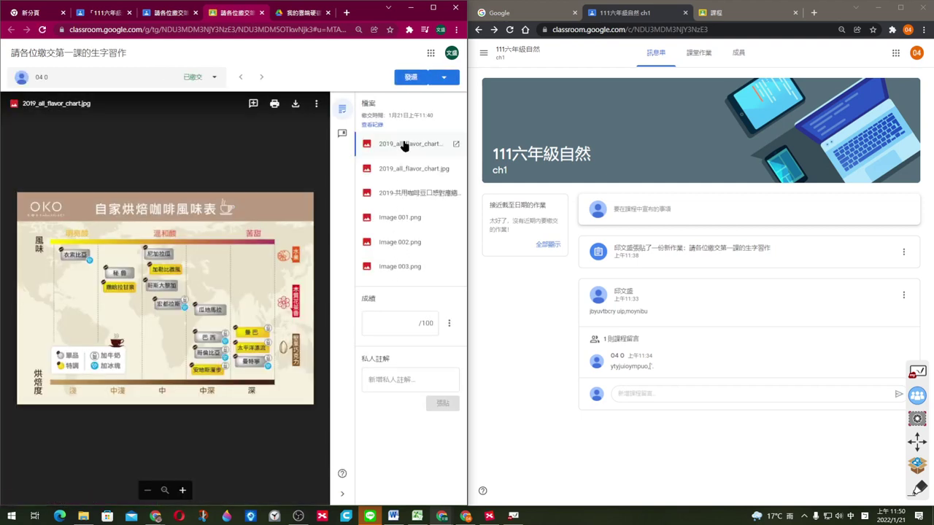
# Step: Mark a region of the flavour chart and post a digit-string comment on it
pyautogui.click(404, 325)
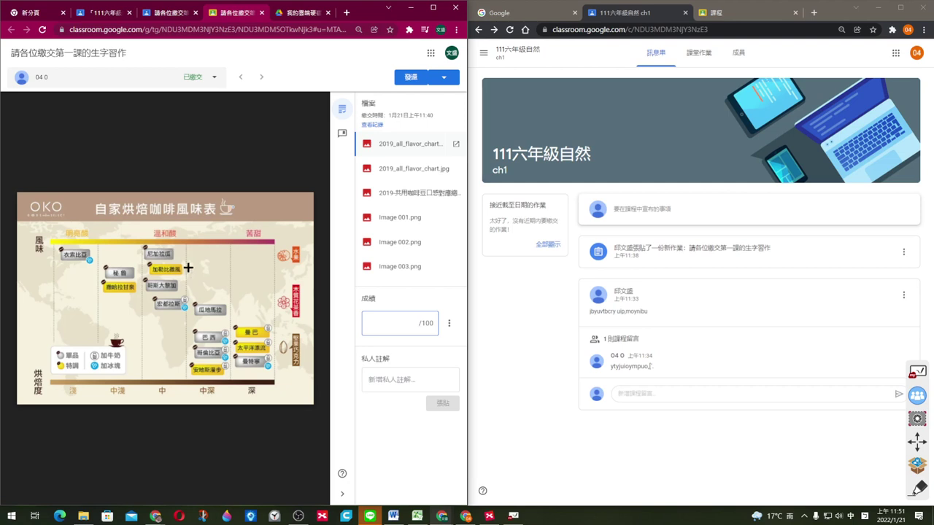
pyautogui.moveTo(258, 138)
pyautogui.moveTo(174, 243); pyautogui.dragTo(288, 334)
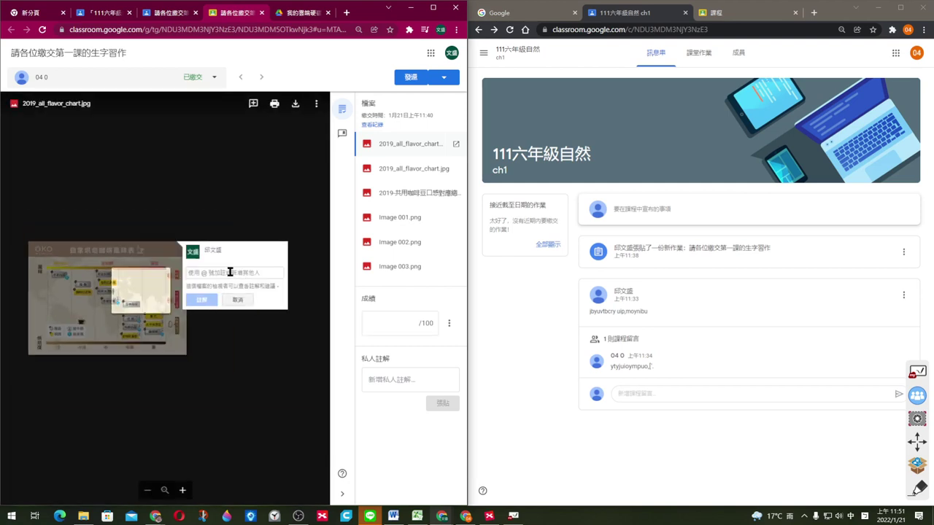
pyautogui.write('345366463465935666685')
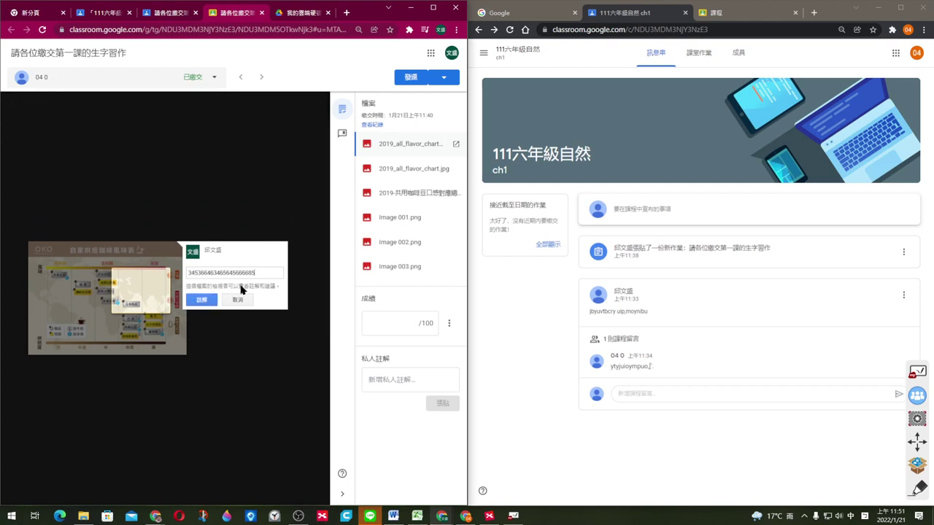
pyautogui.click(199, 300)
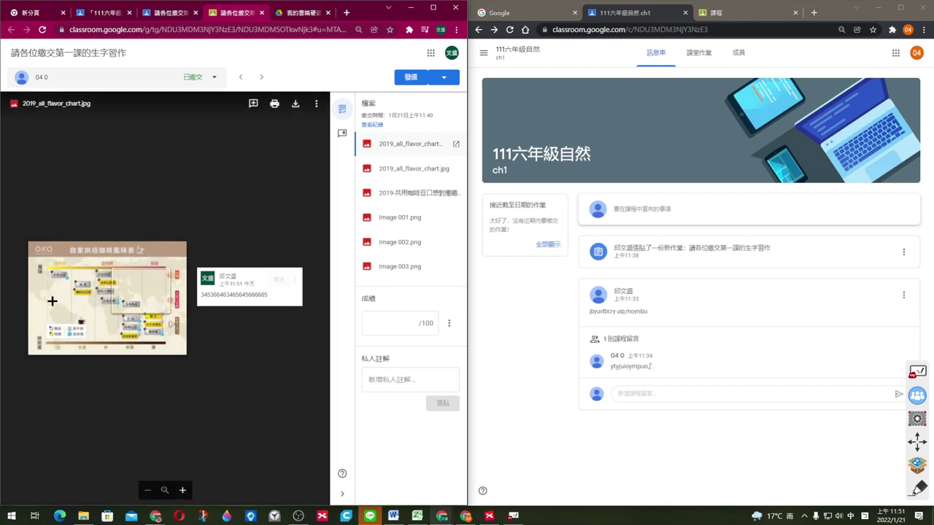
# Step: Mark a second region of the chart and post a 'good job' comment
pyautogui.moveTo(51, 297); pyautogui.dragTo(100, 343)
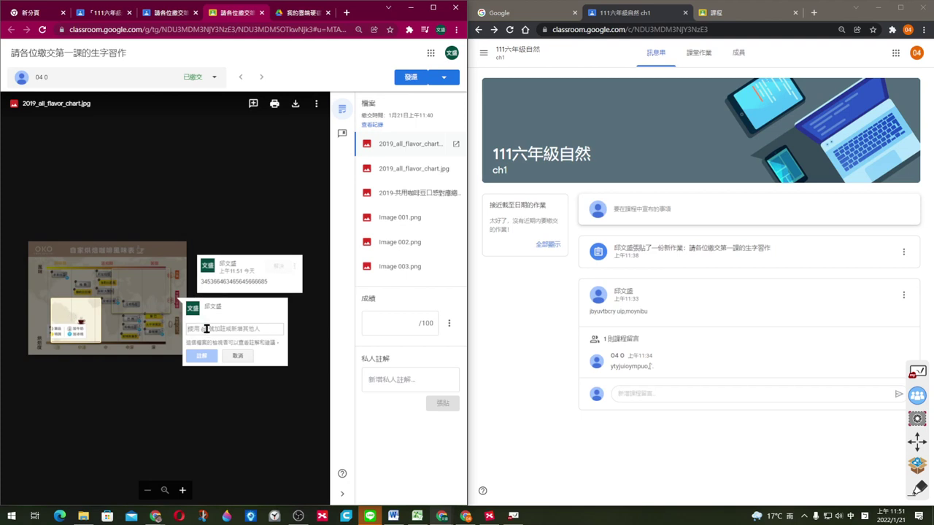
pyautogui.write('ㄕㄙ')
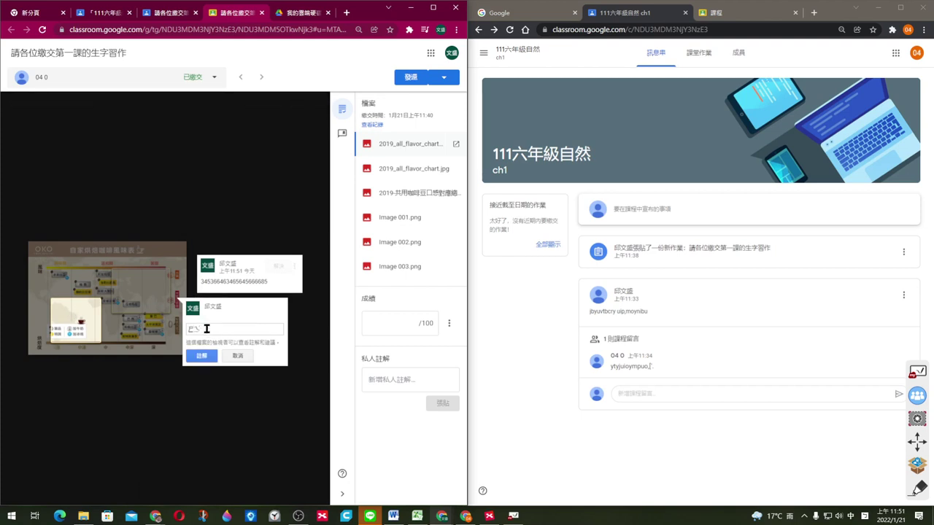
pyautogui.press('BackSpace')
pyautogui.press('BackSpace')
pyautogui.press('shift')
pyautogui.write('d job')
pyautogui.click(204, 357)
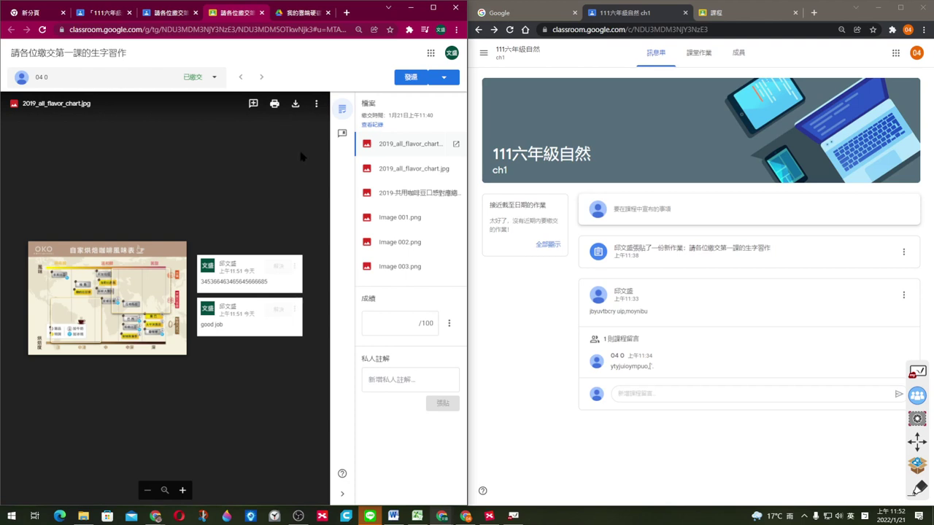
# Step: Grade the submission 98/100, return it to the student, and view the other attached files
pyautogui.click(408, 322)
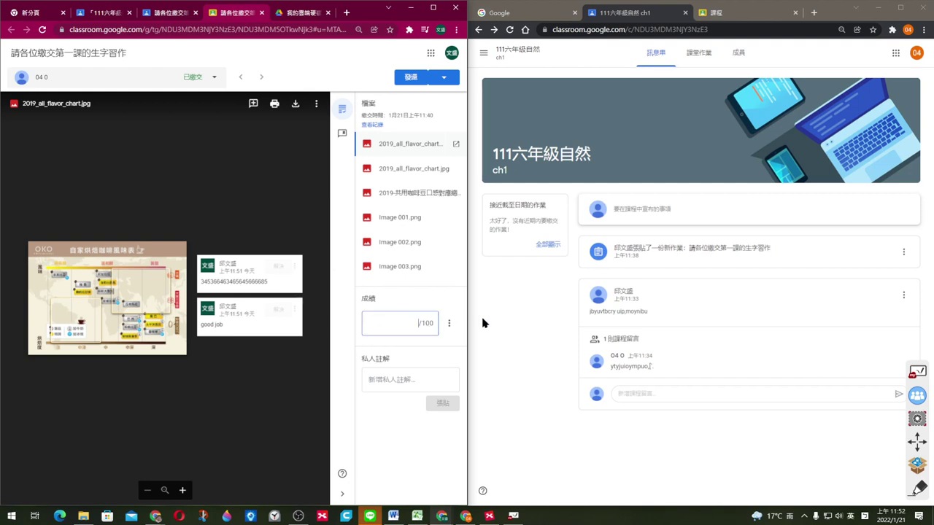
pyautogui.write('98')
pyautogui.click(411, 77)
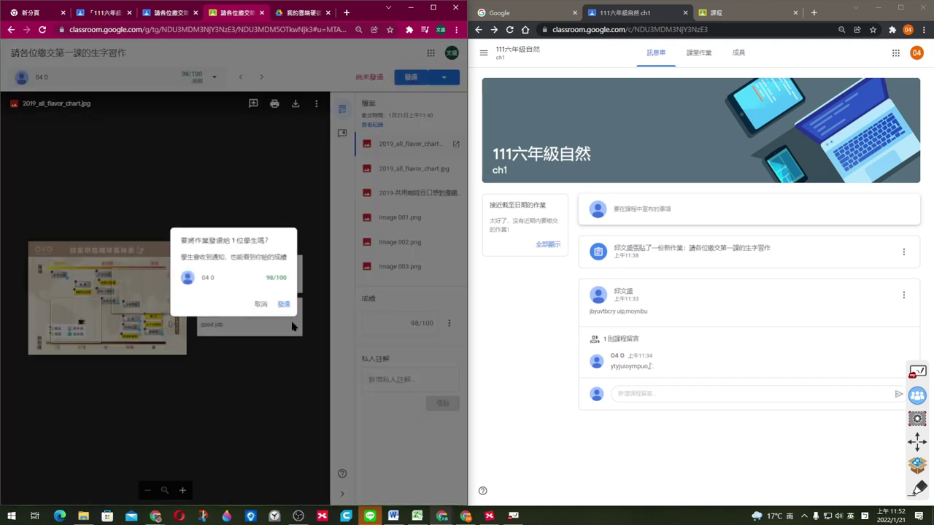
pyautogui.click(284, 306)
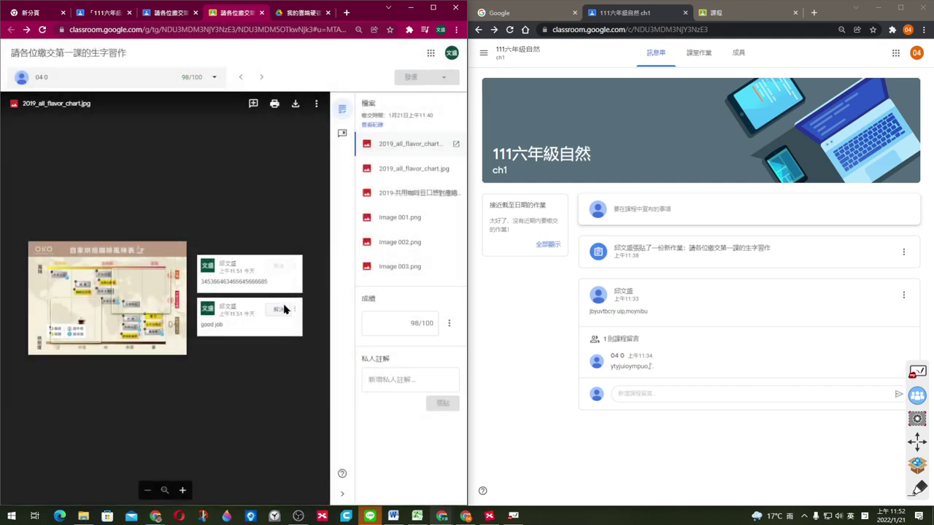
pyautogui.click(410, 172)
pyautogui.click(390, 193)
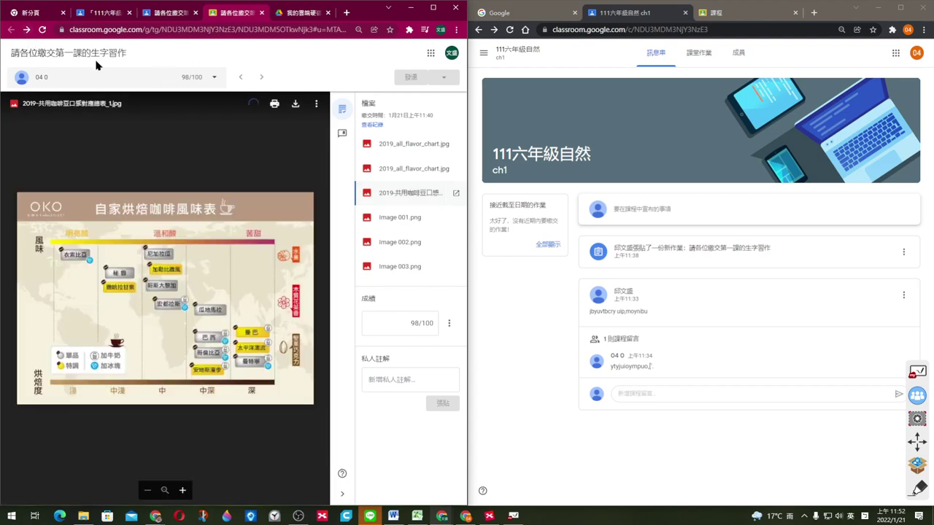
# Step: Change the student's grade from 98 to 96 in the student-work list, then reload the student's page
pyautogui.click(162, 15)
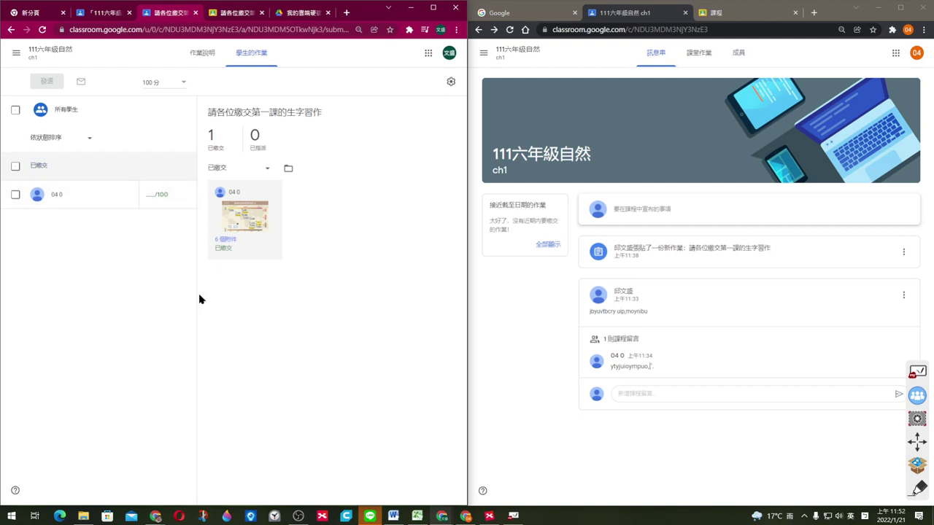
pyautogui.click(153, 195)
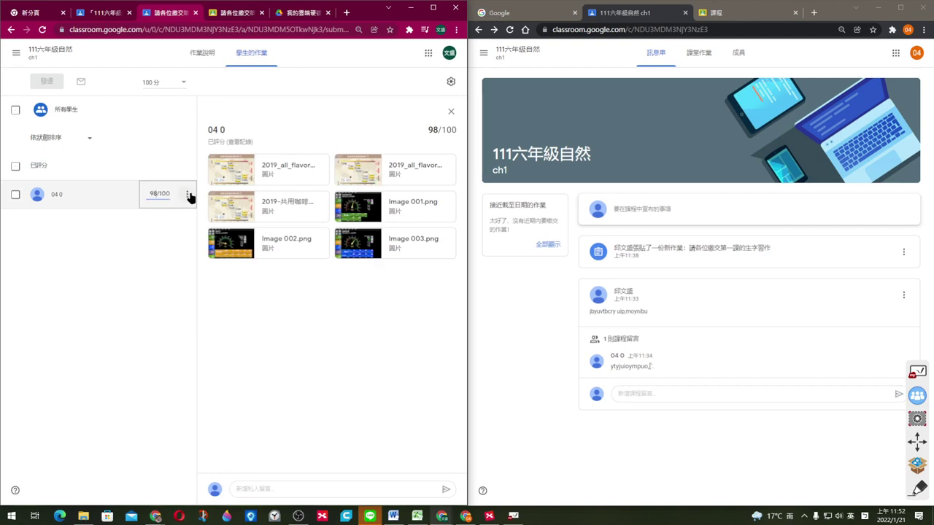
pyautogui.press('BackSpace')
pyautogui.write('6')
pyautogui.click(163, 240)
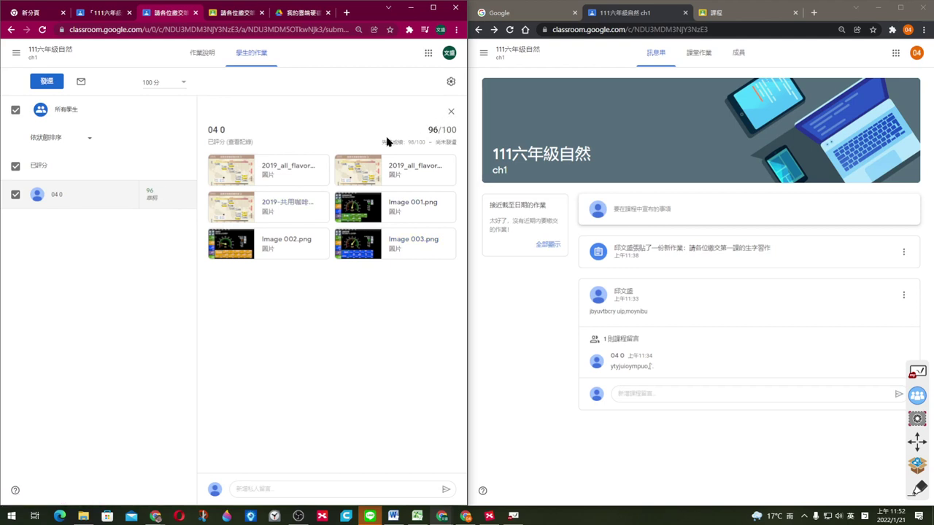
pyautogui.click(563, 306)
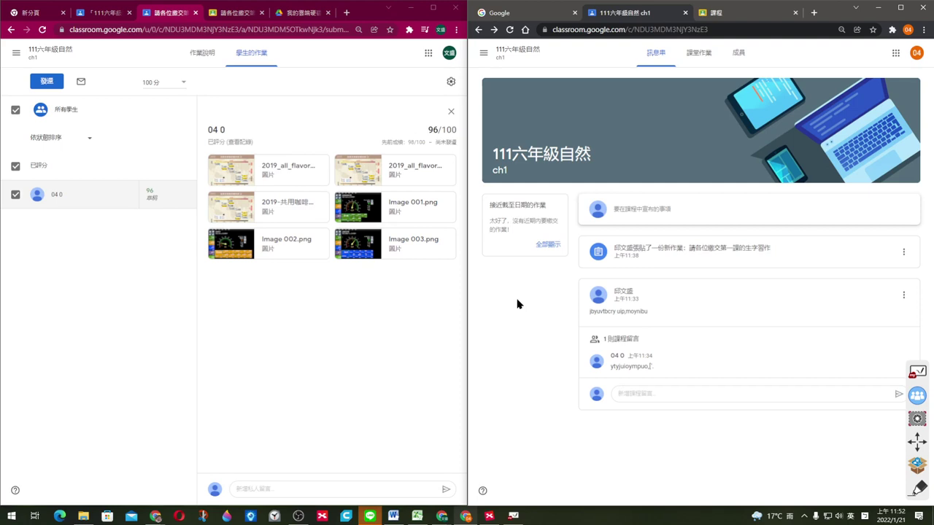
pyautogui.press('F5')
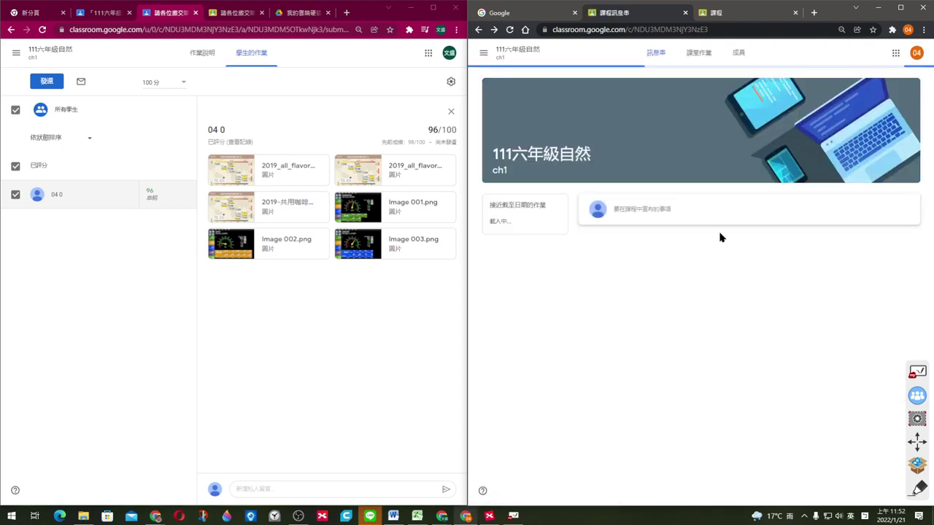
# Step: Open the assignment in the student's view, still showing 98/100, then go back to the teacher window
pyautogui.click(699, 250)
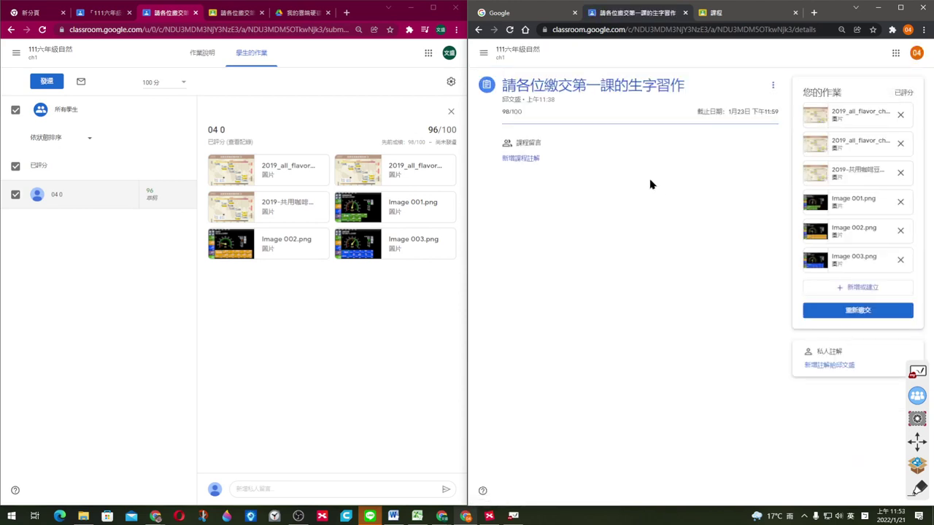
pyautogui.click(317, 359)
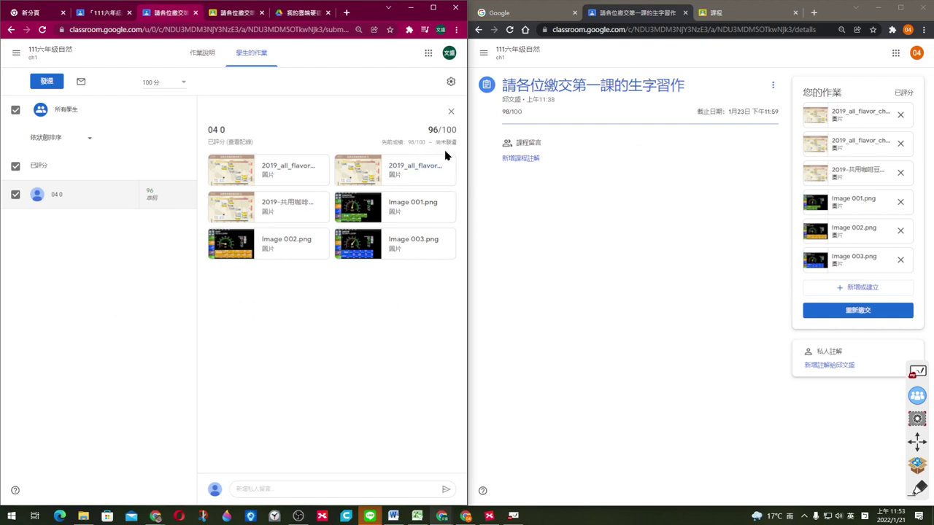
# Step: Return the revised 96/100 grade to the student through the row's 退還 option
pyautogui.moveTo(154, 203)
pyautogui.click(187, 194)
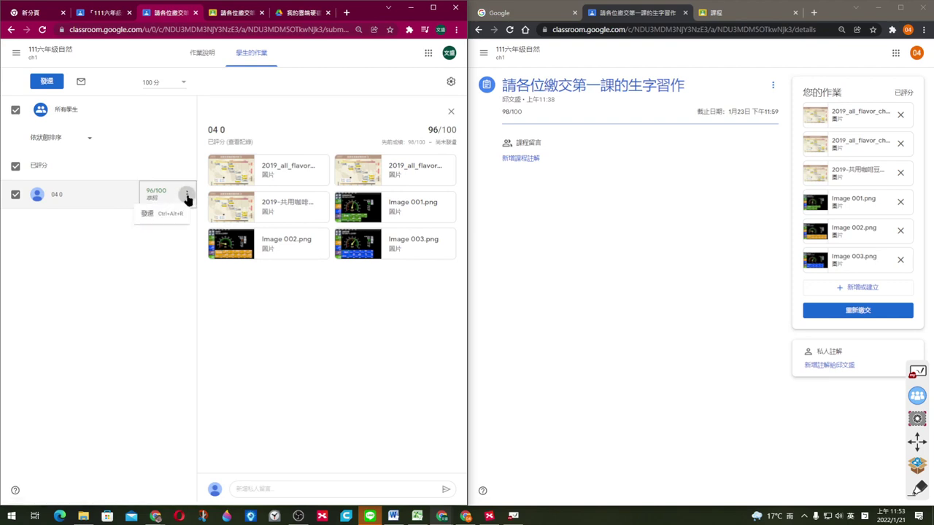
pyautogui.click(148, 215)
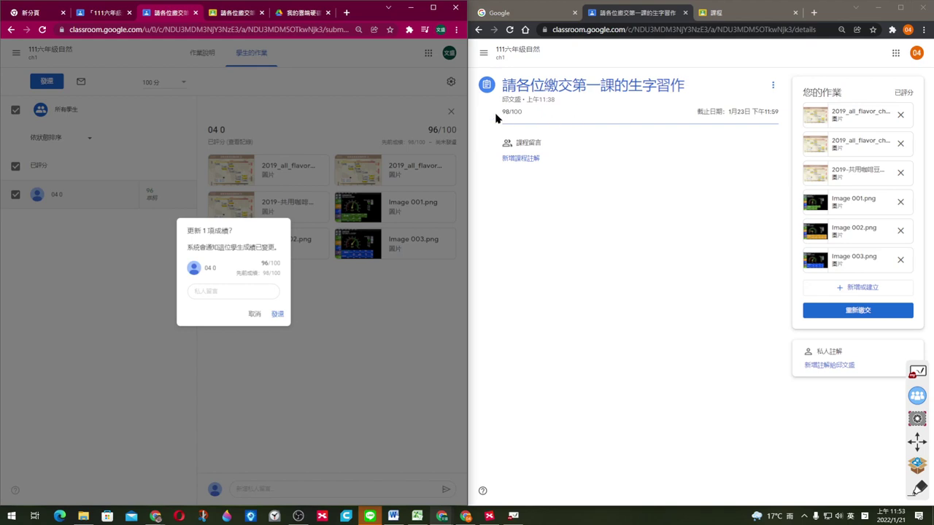
pyautogui.click(278, 316)
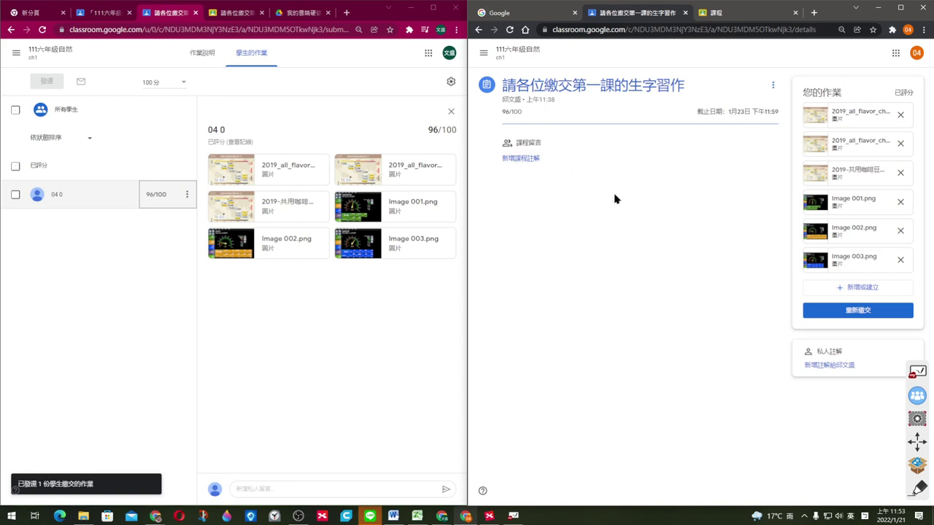
# Step: As the student, hand in and then unsubmit the work, removing the coffee-bean chart and duplicate flavour chart
pyautogui.click(861, 315)
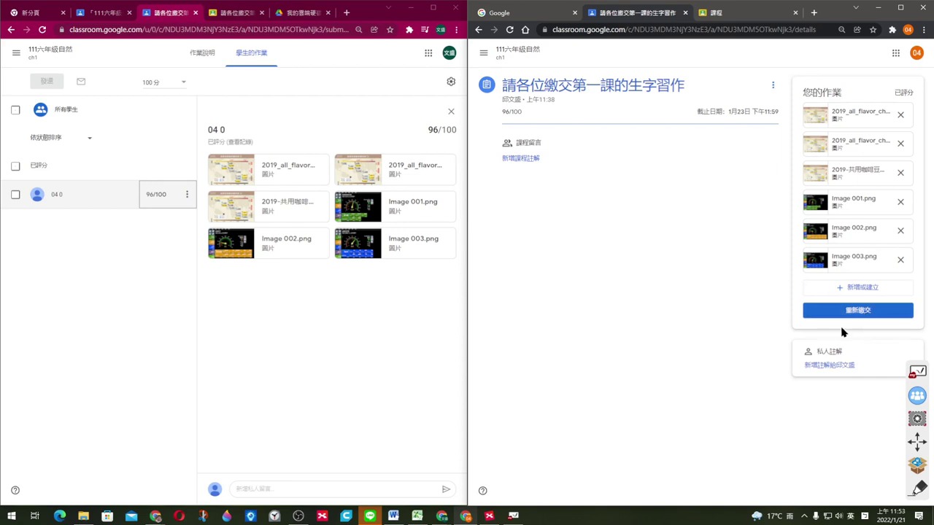
pyautogui.click(859, 312)
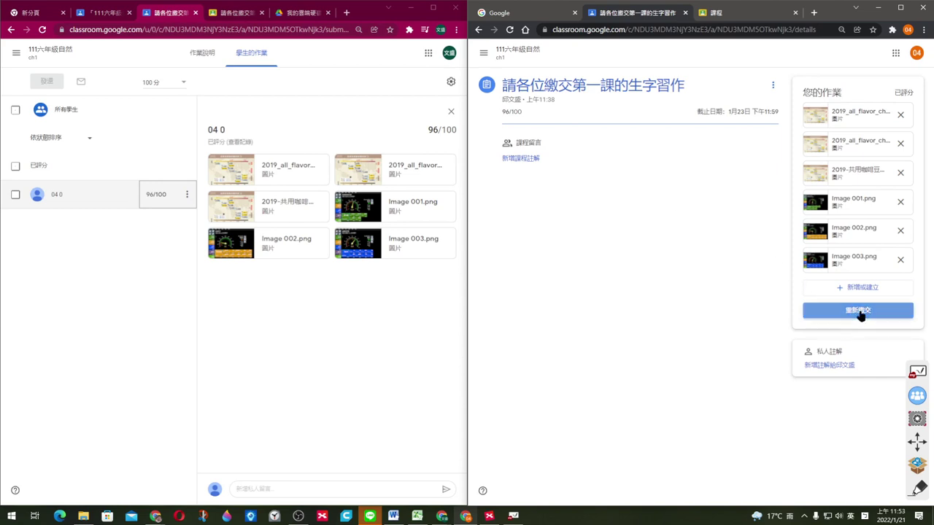
pyautogui.click(775, 339)
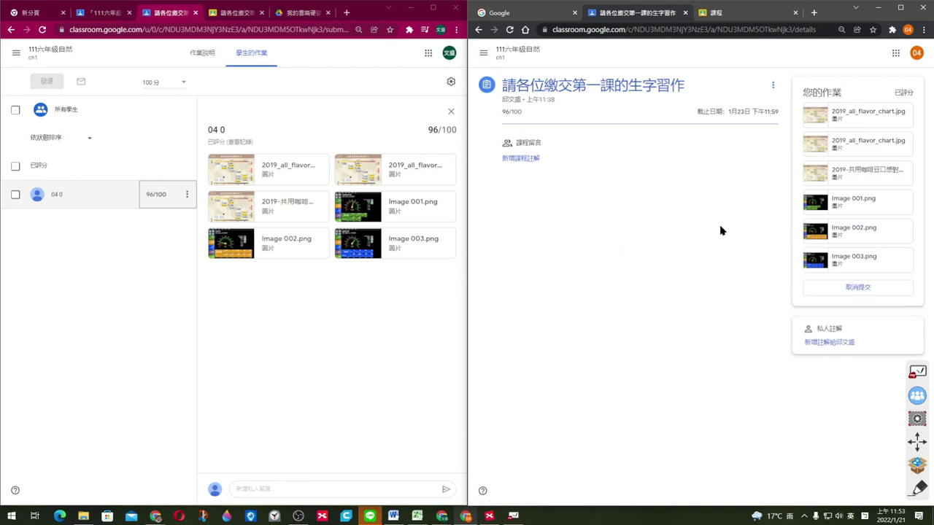
pyautogui.click(857, 287)
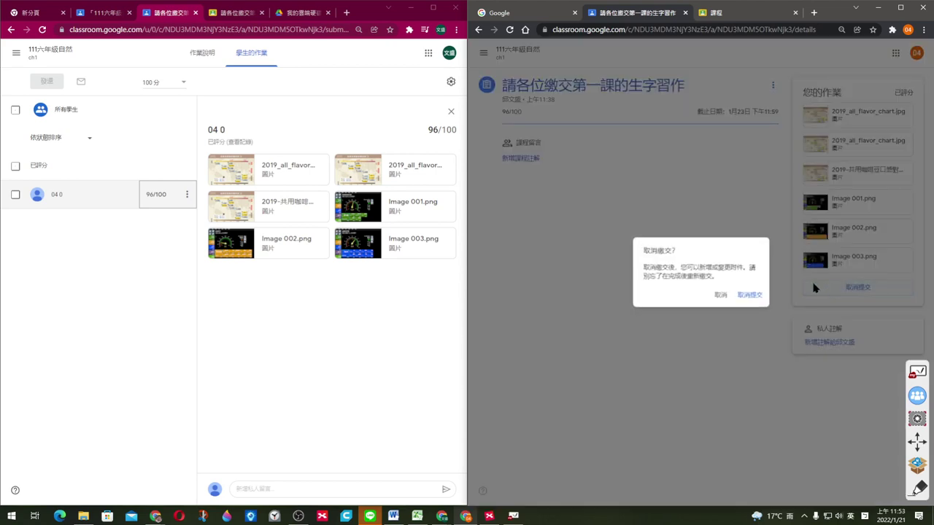
pyautogui.click(757, 301)
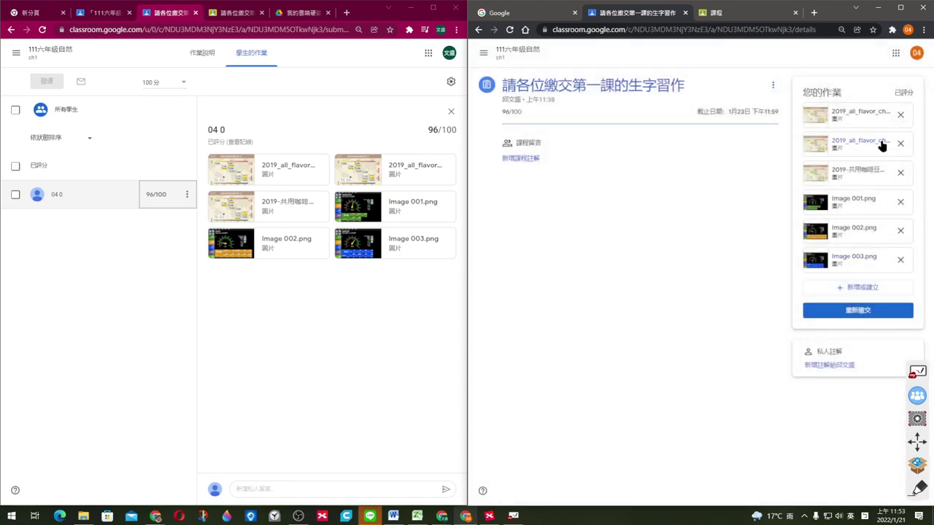
pyautogui.click(900, 174)
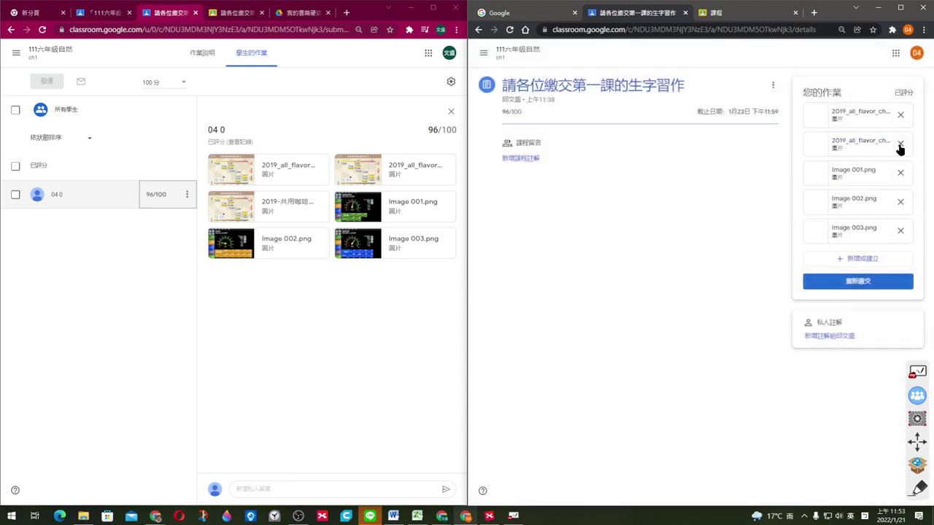
pyautogui.click(901, 144)
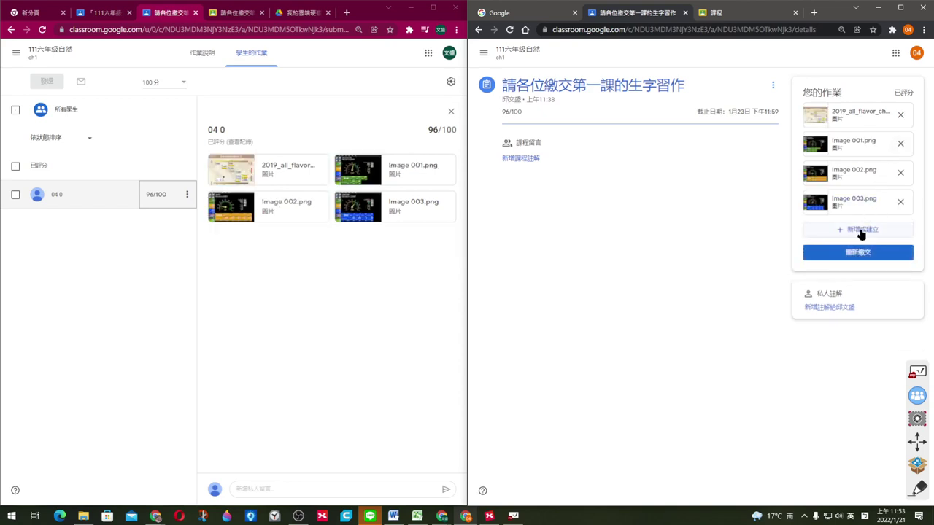
# Step: Upload Image 014.png from the PIC folder to the student's work
pyautogui.click(861, 231)
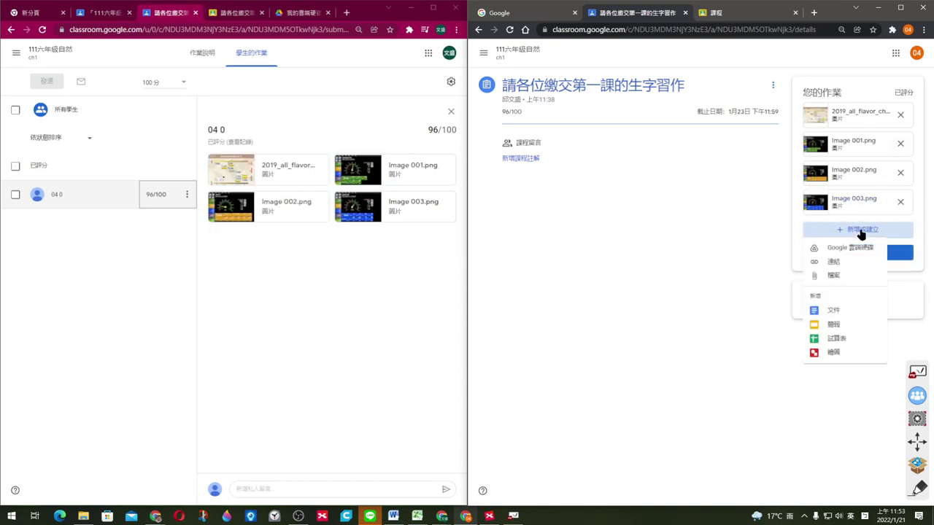
pyautogui.click(831, 277)
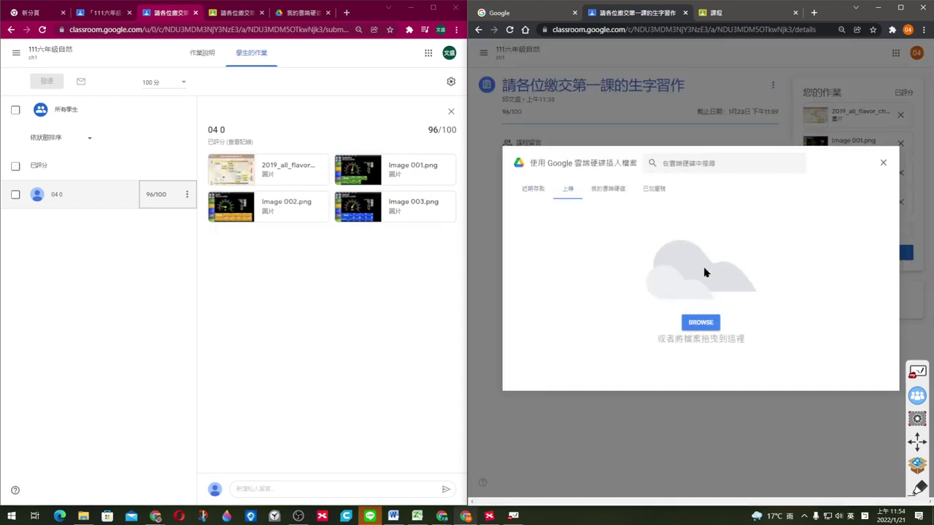
pyautogui.click(700, 323)
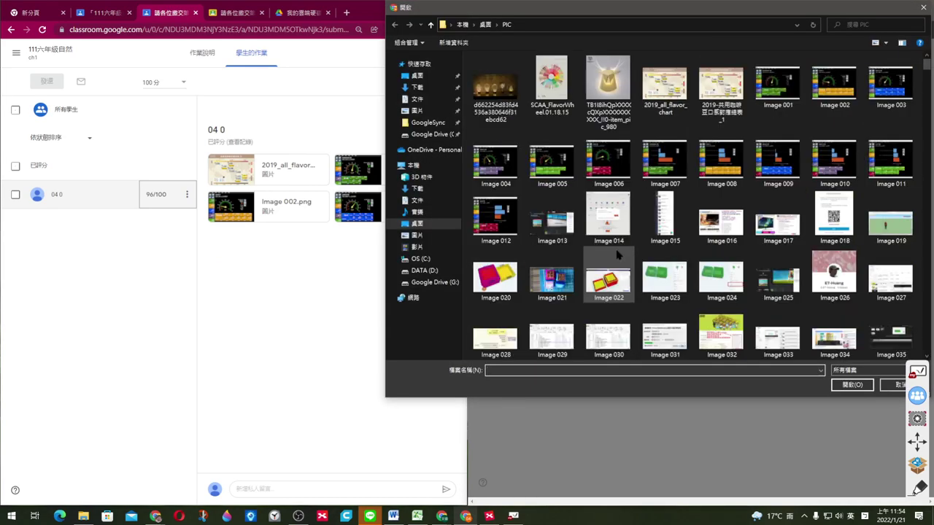
pyautogui.click(617, 254)
pyautogui.click(621, 223)
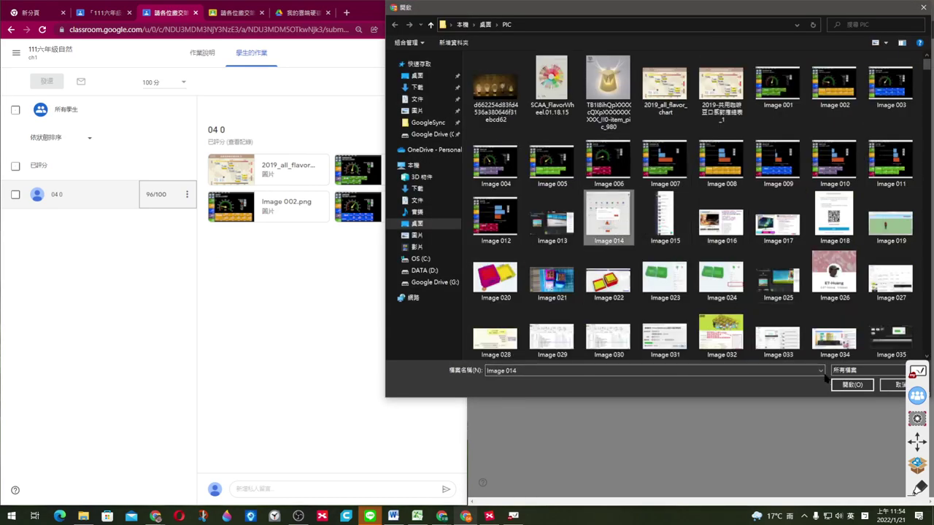
pyautogui.click(853, 385)
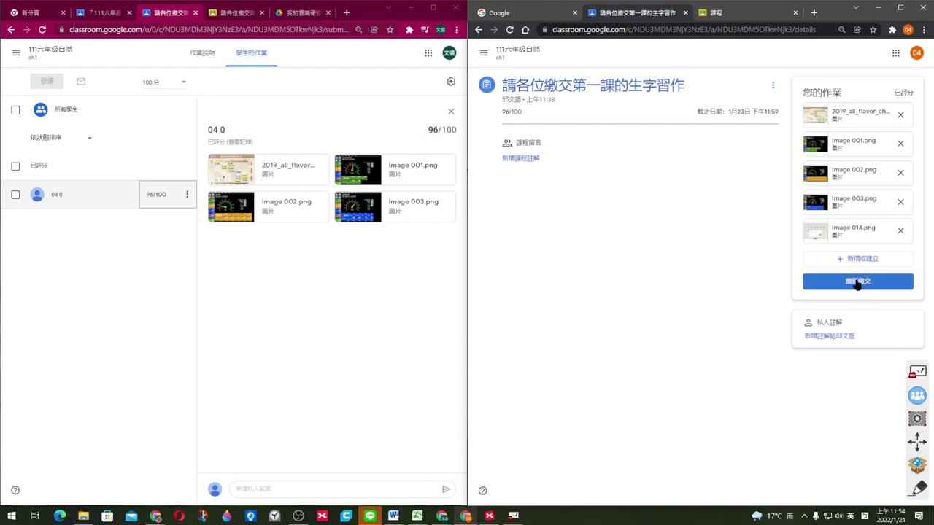
# Step: Turn in the five files with Image 014.png and reload the teacher's page to see the resubmission
pyautogui.click(858, 284)
pyautogui.click(776, 333)
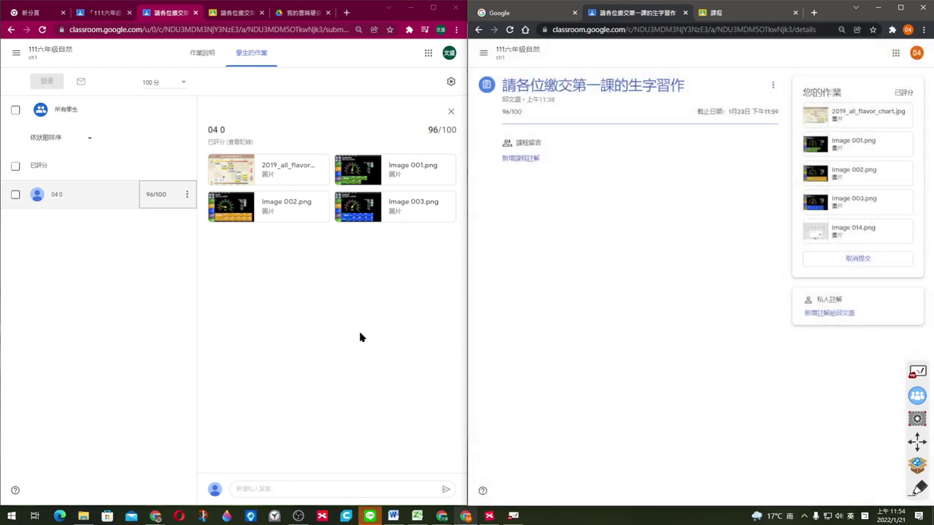
pyautogui.click(358, 335)
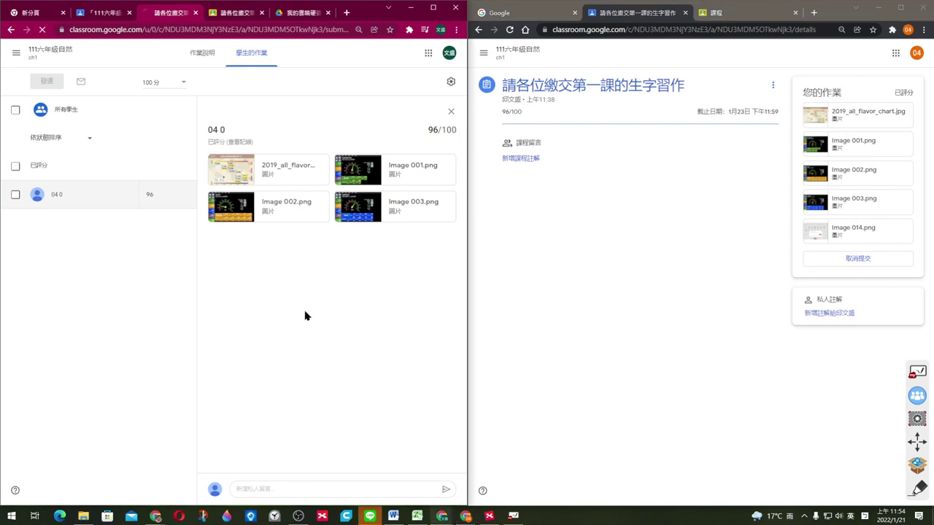
pyautogui.press('F5')
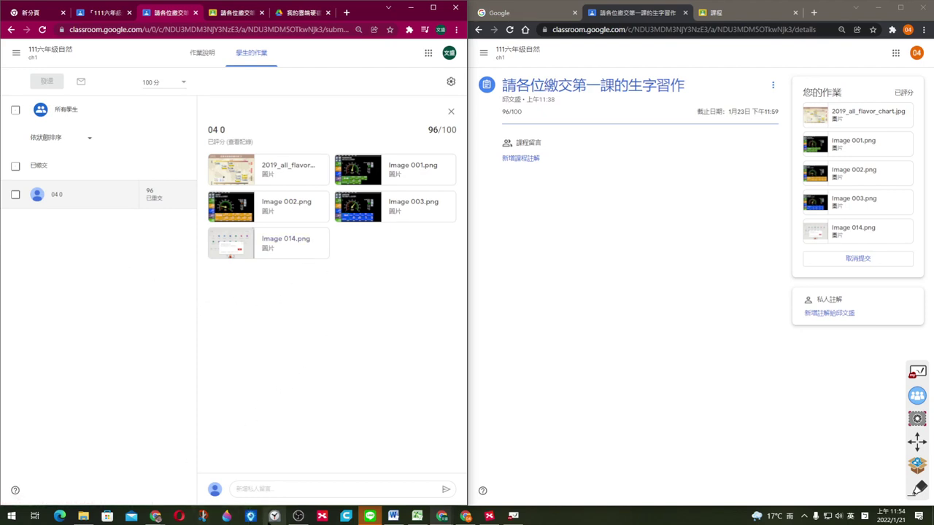
pyautogui.click(274, 517)
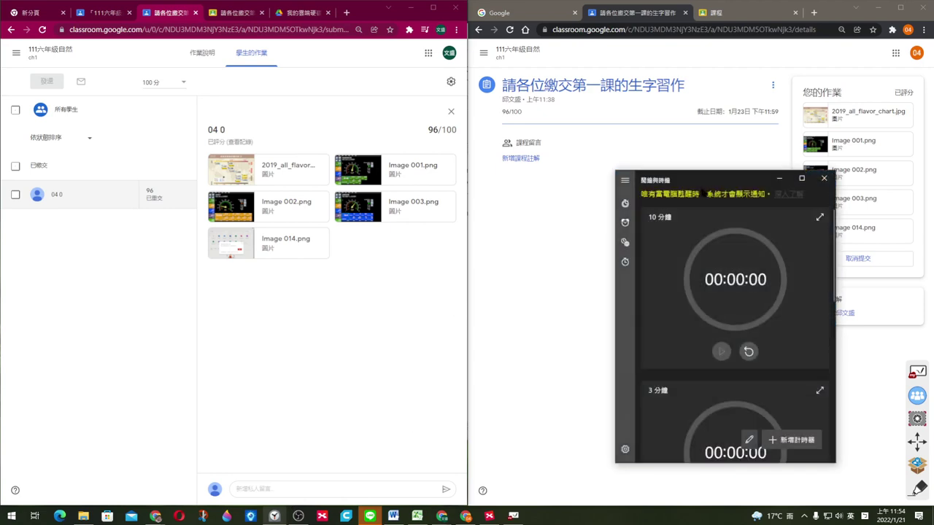
# Step: Change the 10分鐘 timer to 2 minutes, start the countdown, and expand it to full view
pyautogui.moveTo(706, 182); pyautogui.dragTo(391, 103)
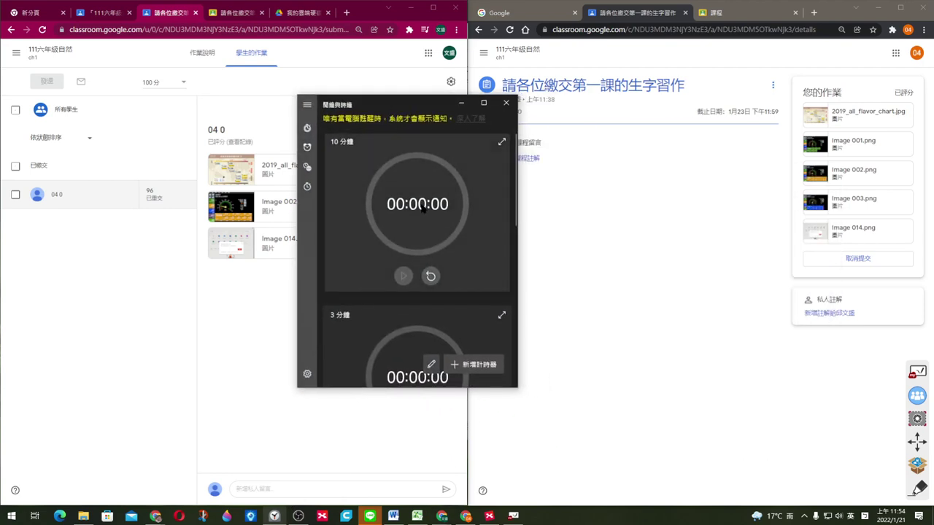
pyautogui.click(424, 211)
pyautogui.click(407, 192)
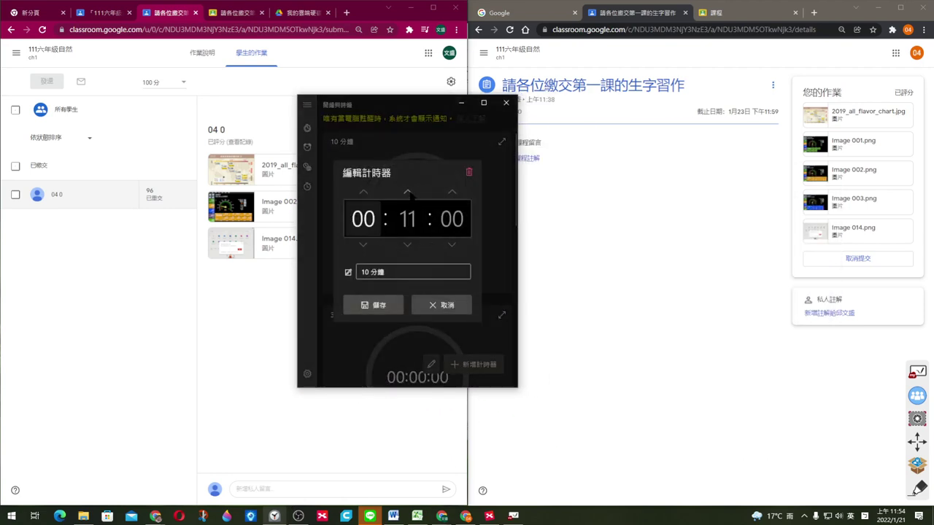
pyautogui.click(408, 245)
pyautogui.click(407, 245)
pyautogui.click(407, 245)
pyautogui.click(407, 246)
pyautogui.click(407, 245)
pyautogui.click(407, 245)
pyautogui.click(407, 245)
pyautogui.click(407, 246)
pyautogui.click(407, 245)
pyautogui.click(407, 245)
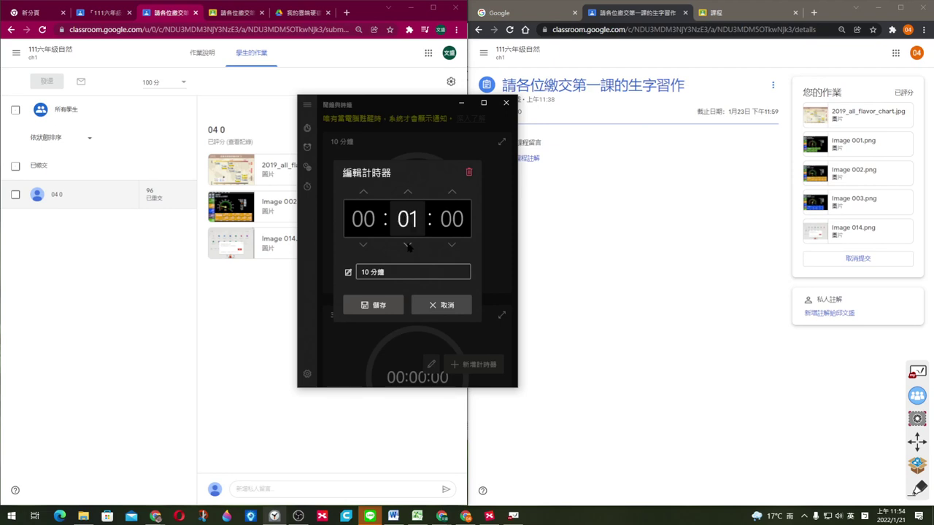
pyautogui.click(408, 191)
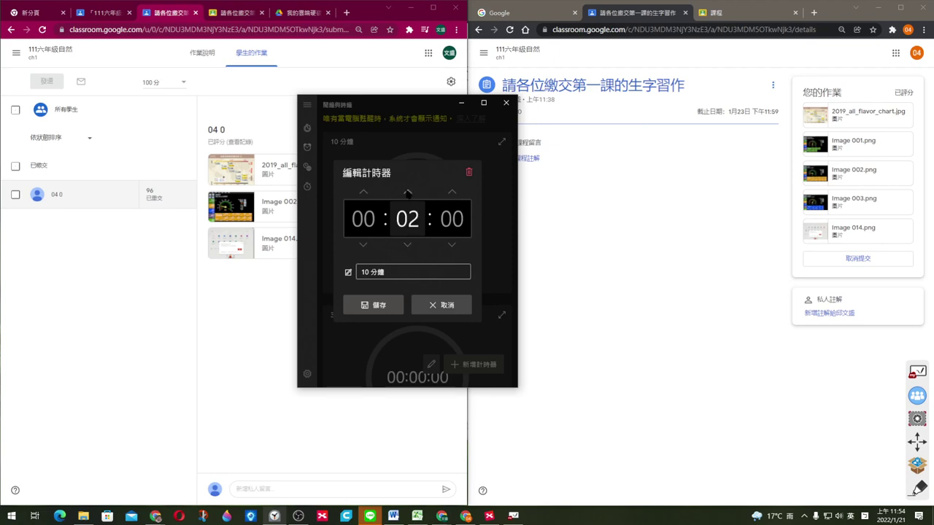
pyautogui.click(385, 307)
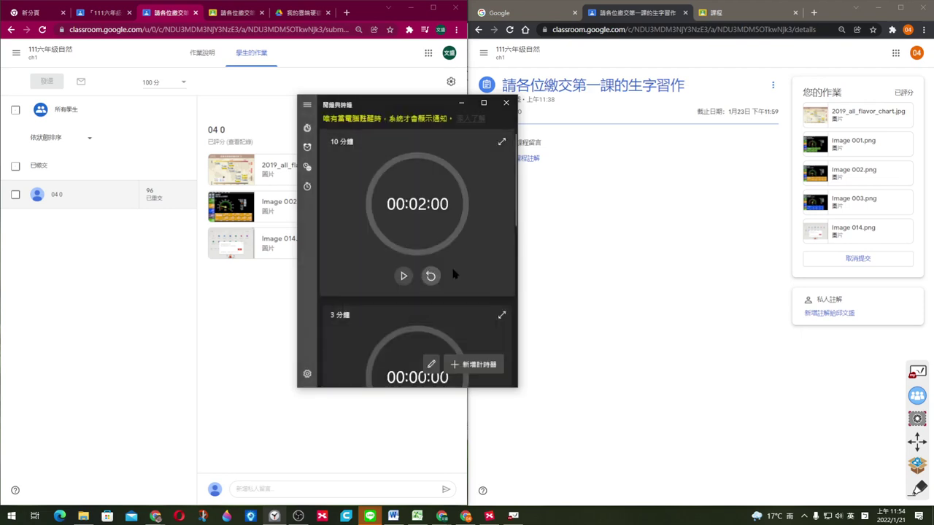
pyautogui.click(403, 276)
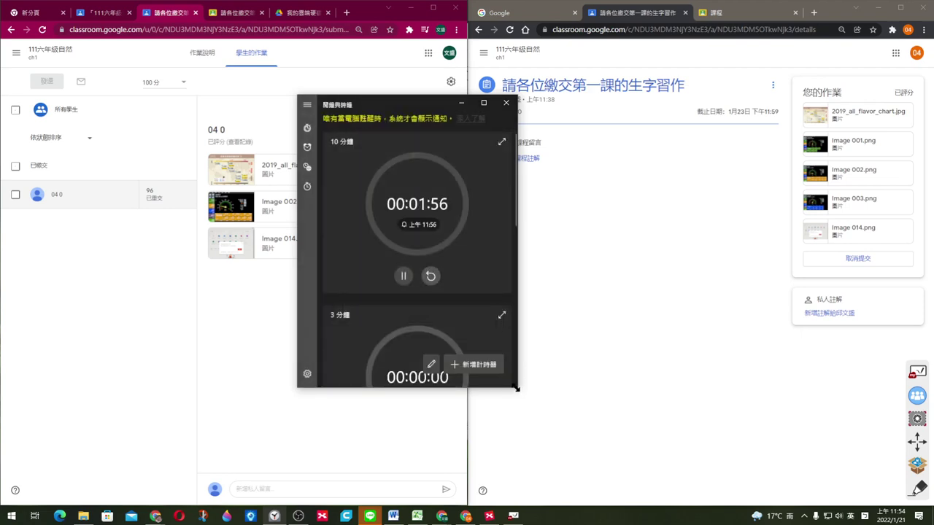
pyautogui.moveTo(518, 387); pyautogui.dragTo(608, 441)
pyautogui.click(593, 143)
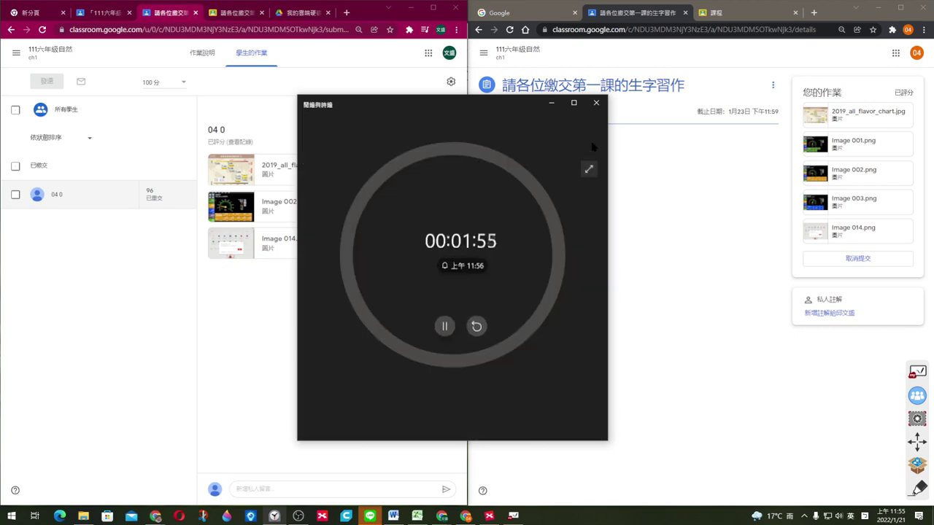
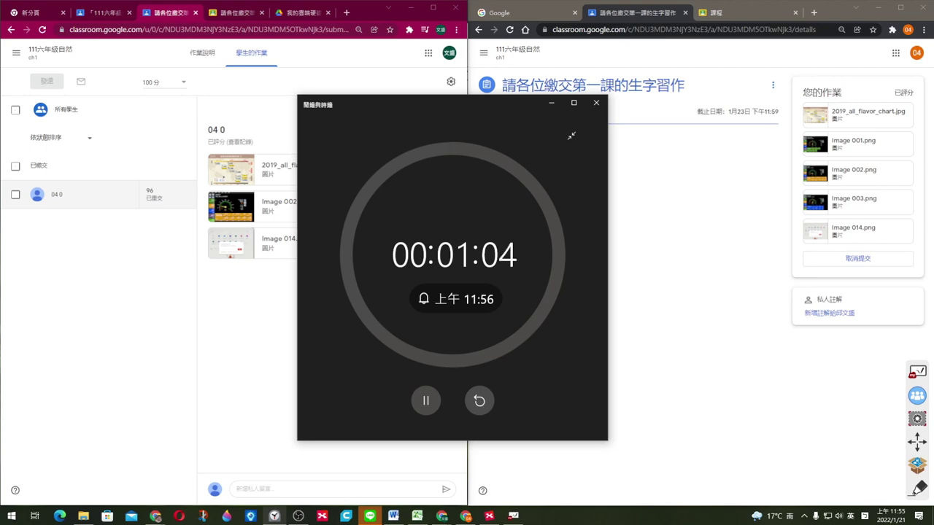
# Step: Centre the Meet call window and switch to the OBS recording video page on YouTube
pyautogui.moveTo(0, 164); pyautogui.dragTo(443, 55)
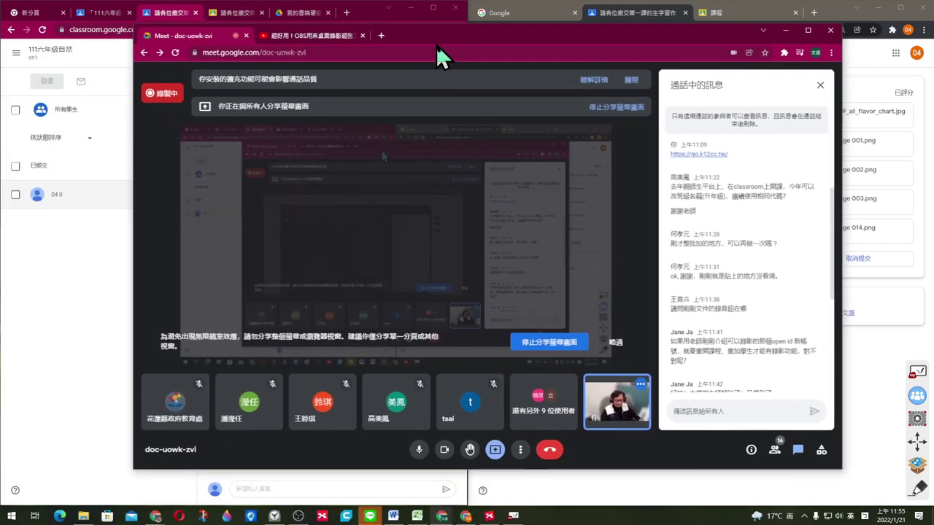
pyautogui.click(308, 35)
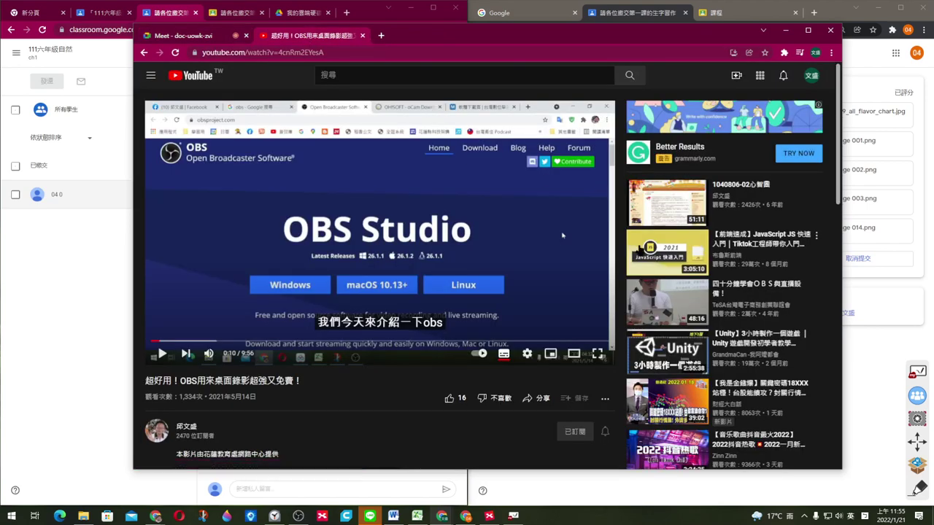
pyautogui.click(349, 73)
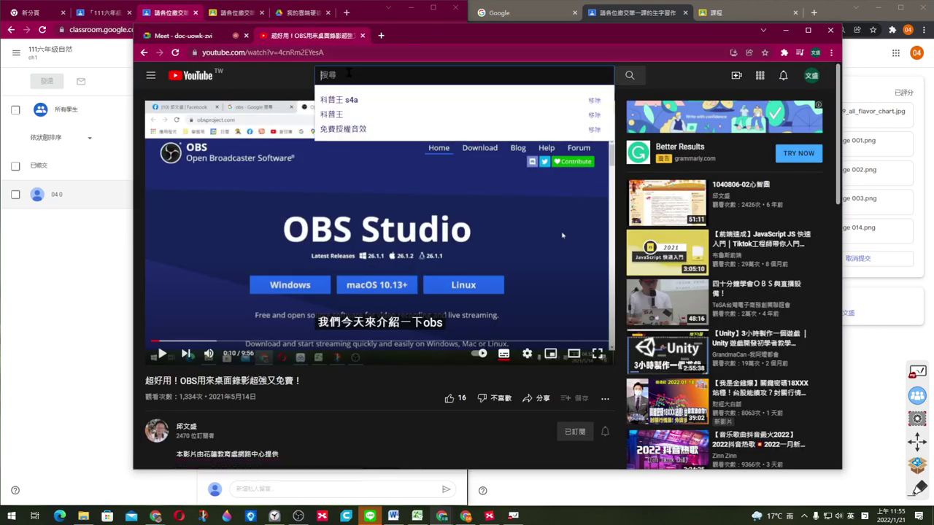
pyautogui.write('fb')
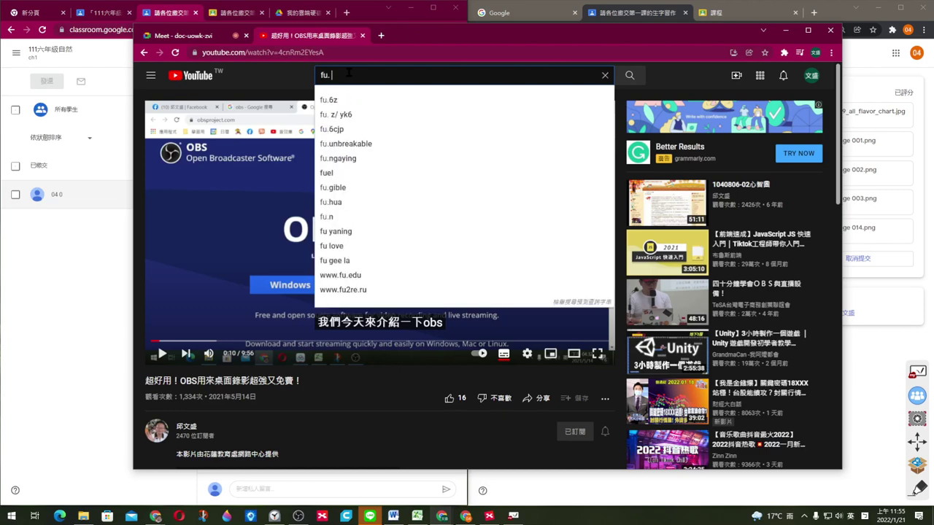
pyautogui.press('BackSpace')
pyautogui.press('BackSpace')
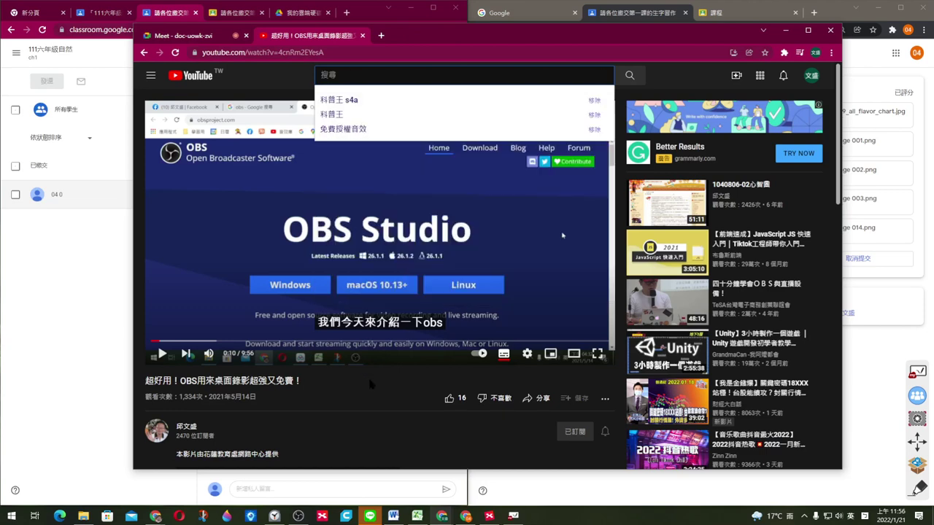
pyautogui.scroll(-1, 368, 375)
# Step: Browse the video author's YouTube channel playlists, then minimize YouTube to reveal Classroom
pyautogui.click(162, 335)
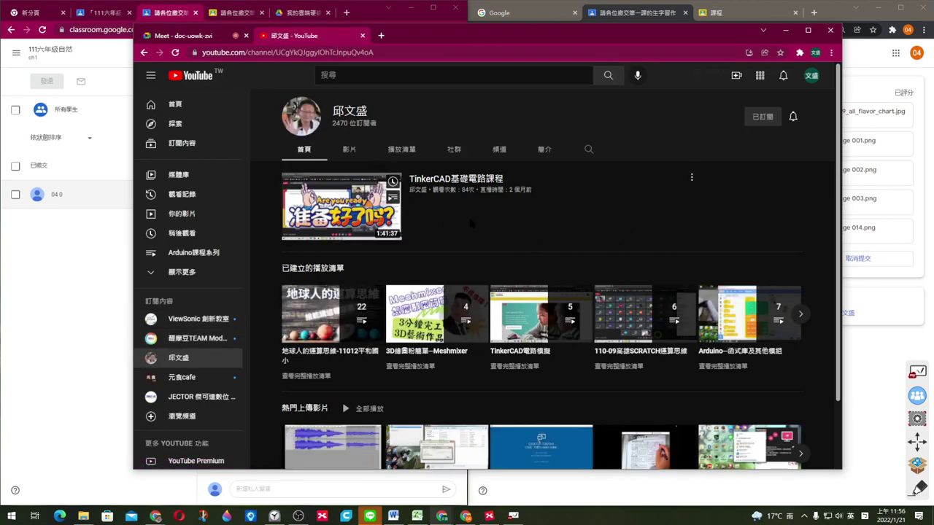
pyautogui.scroll(-1, 438, 218)
pyautogui.scroll(1, 364, 211)
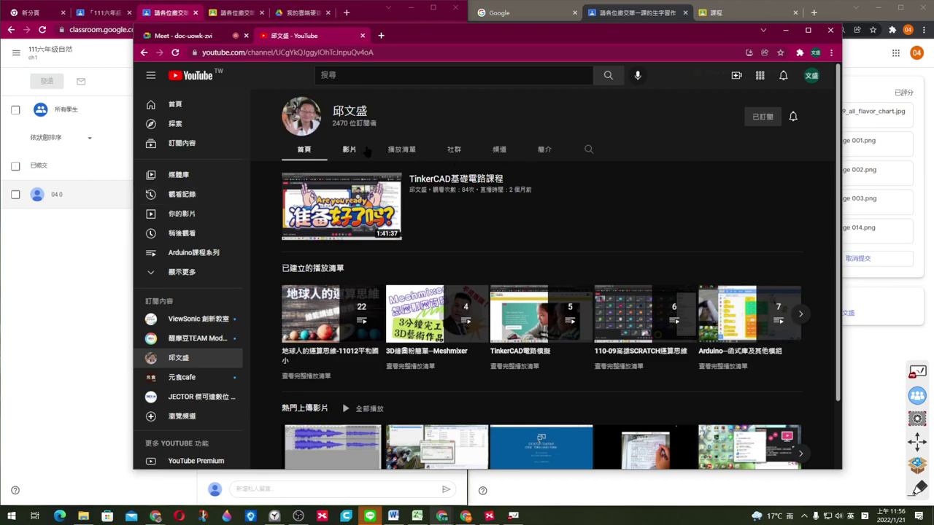
pyautogui.click(402, 150)
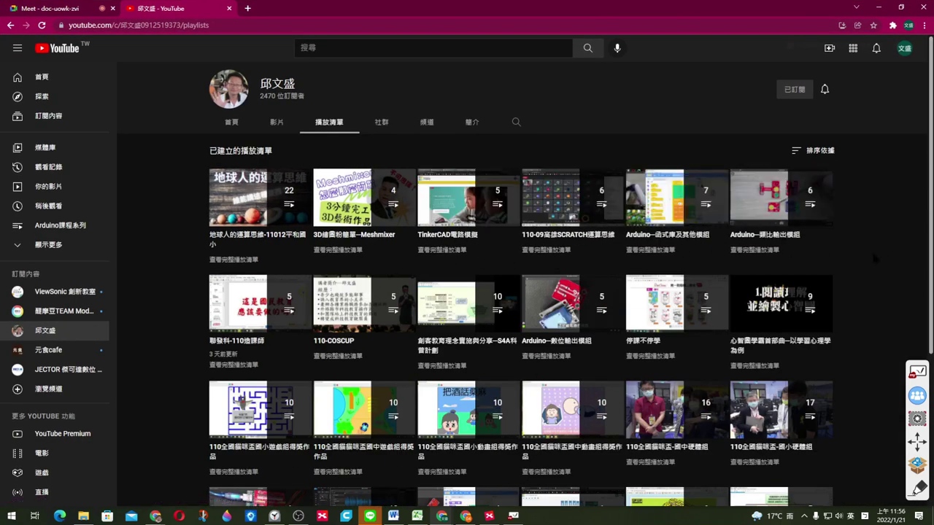
pyautogui.scroll(-1, 871, 249)
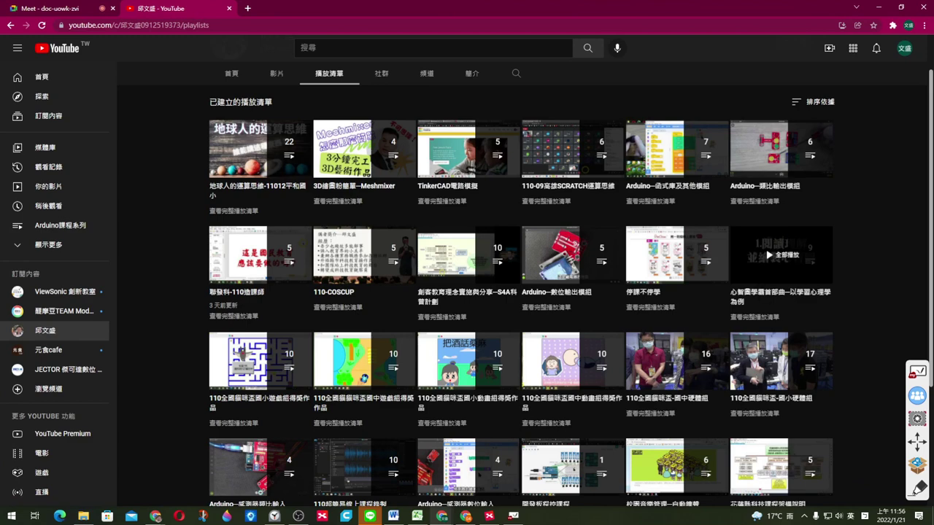
pyautogui.scroll(-1, 790, 255)
pyautogui.scroll(-2, 792, 255)
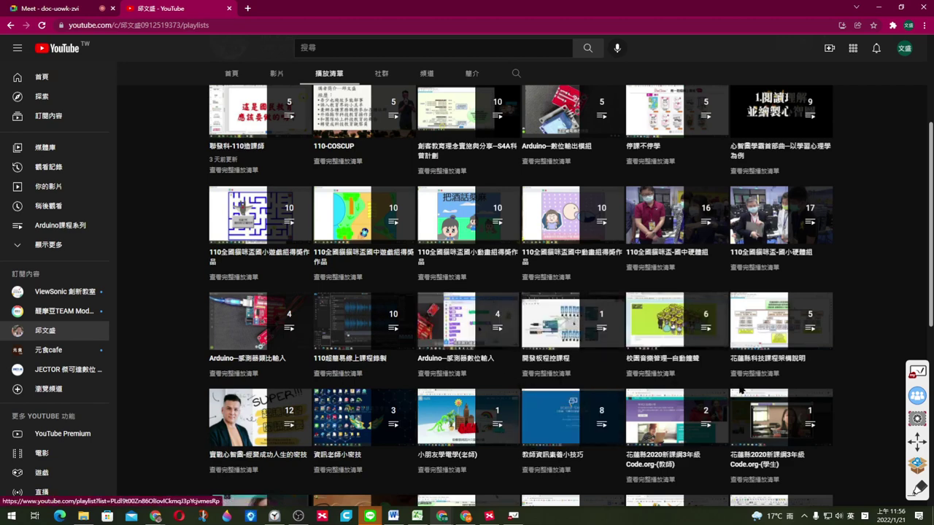
pyautogui.scroll(3, 566, 343)
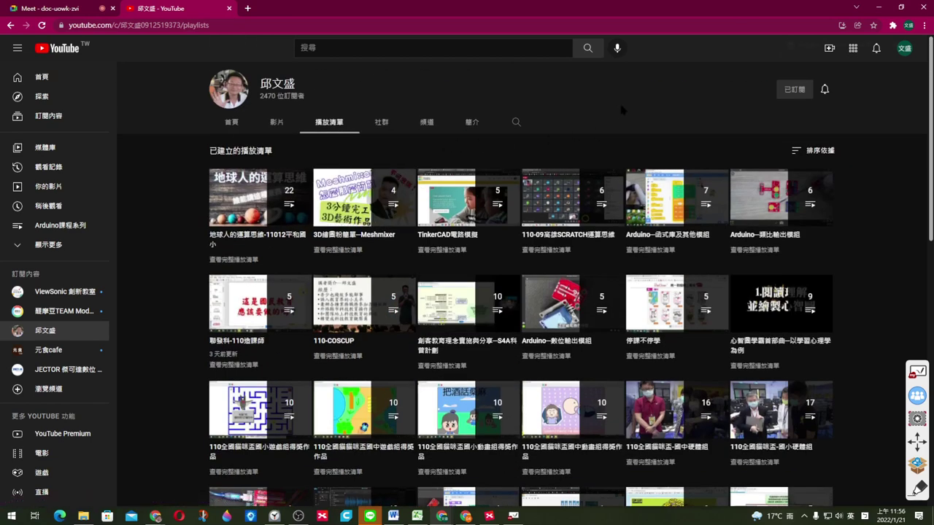
pyautogui.click(879, 7)
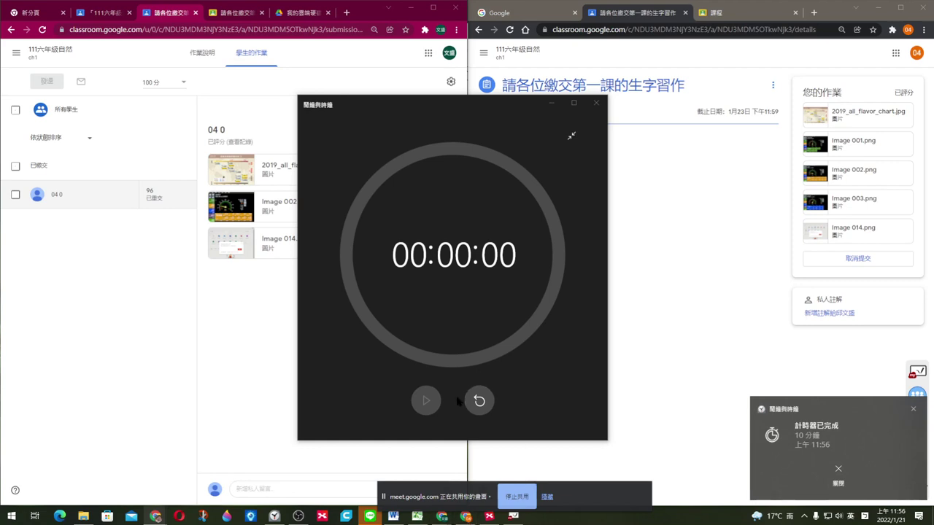
# Step: Close the countdown timer, dismiss its notification and hide the screen-sharing notice
pyautogui.click(597, 104)
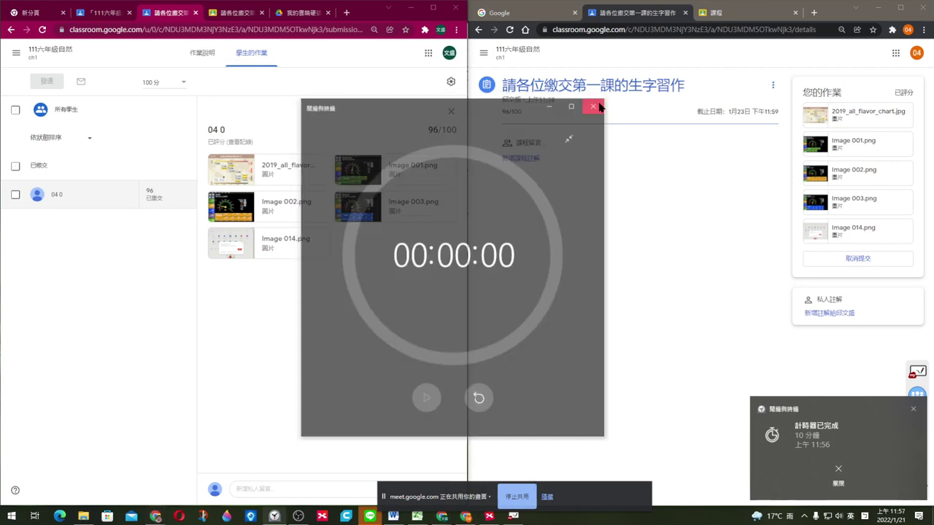
pyautogui.click(757, 480)
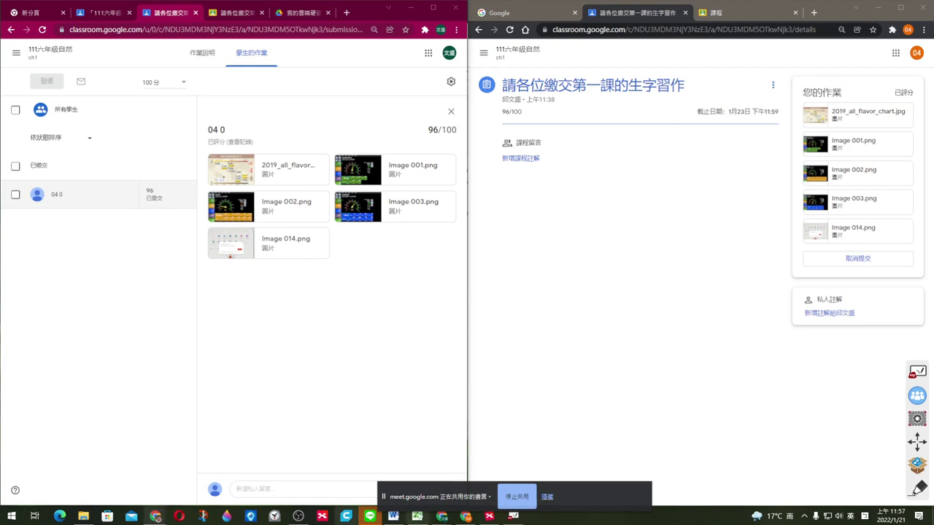
pyautogui.click(544, 498)
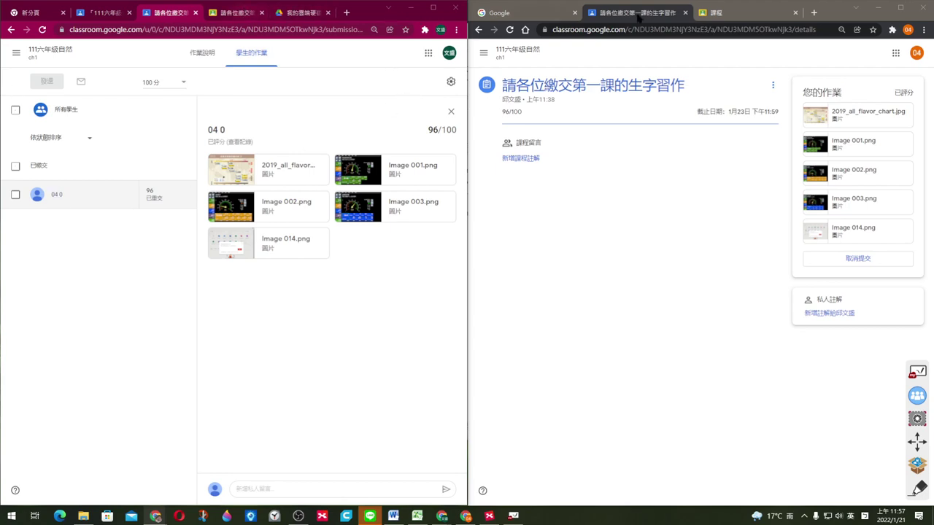
pyautogui.click(872, 10)
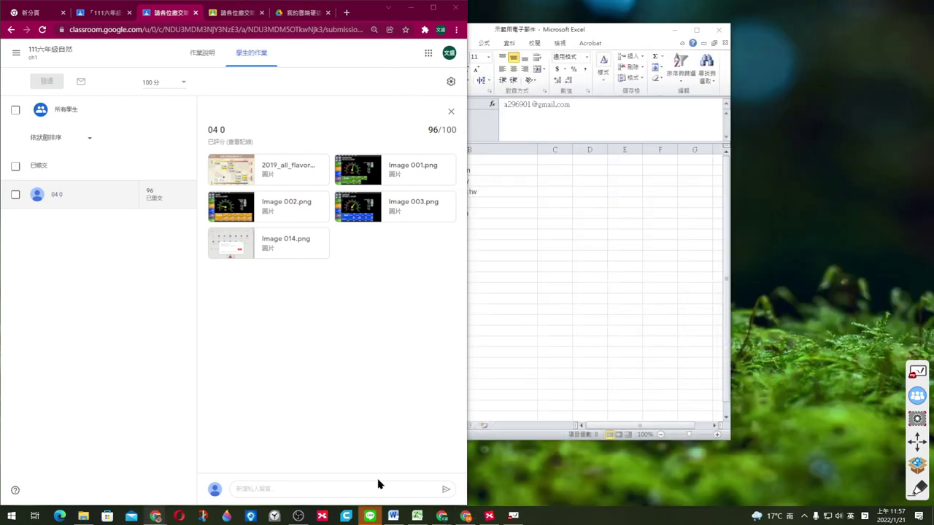
pyautogui.click(160, 499)
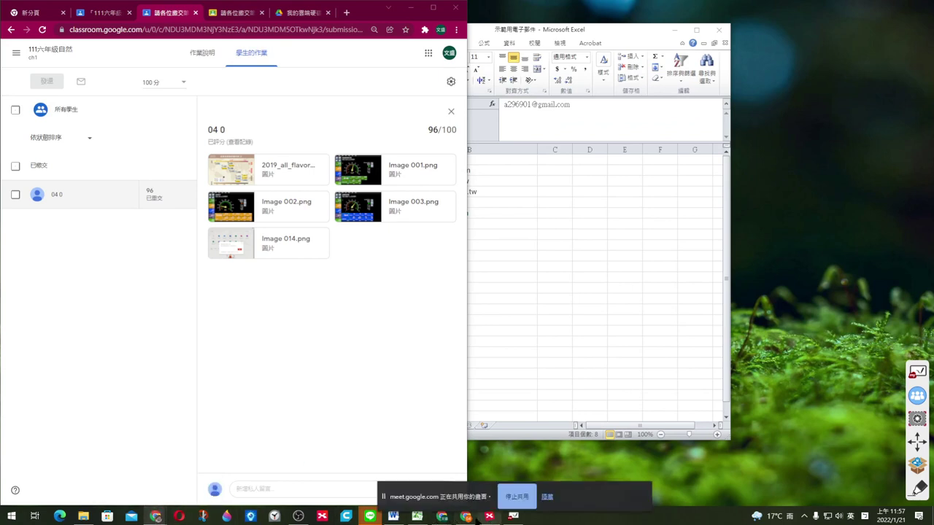
pyautogui.click(547, 497)
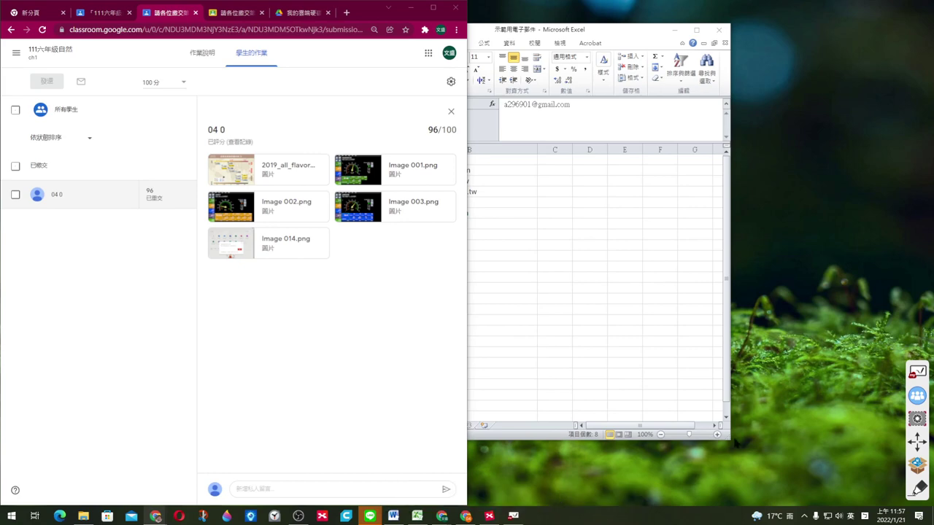
pyautogui.click(469, 517)
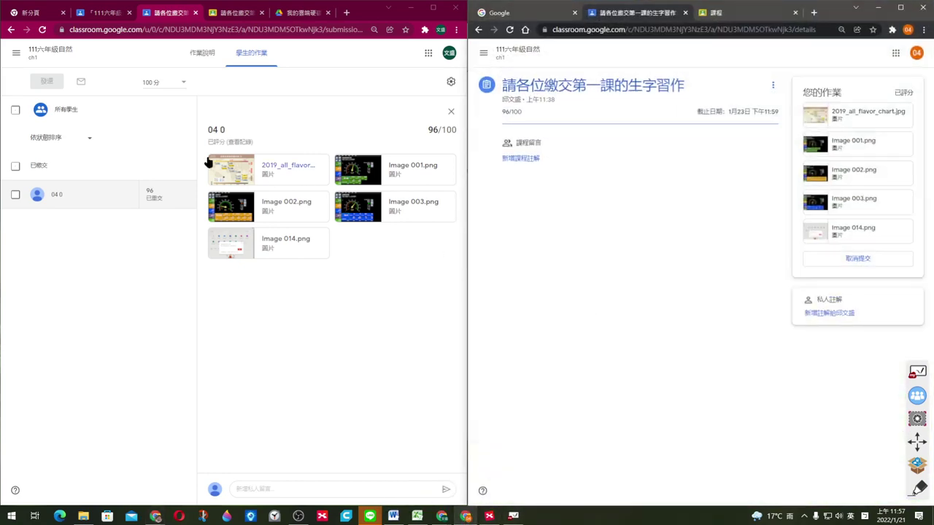
# Step: Open the 111六年級自然 class's classwork page and show the new-classwork options
pyautogui.click(16, 55)
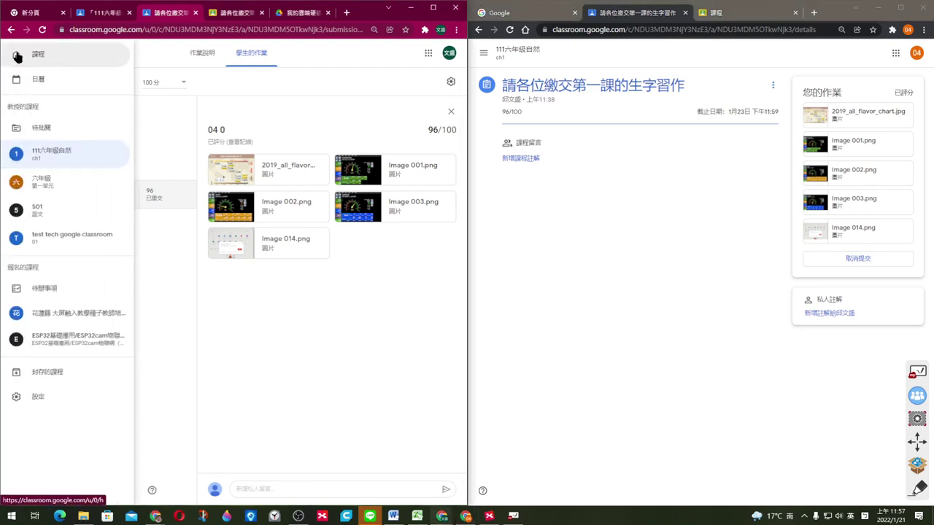
pyautogui.click(353, 63)
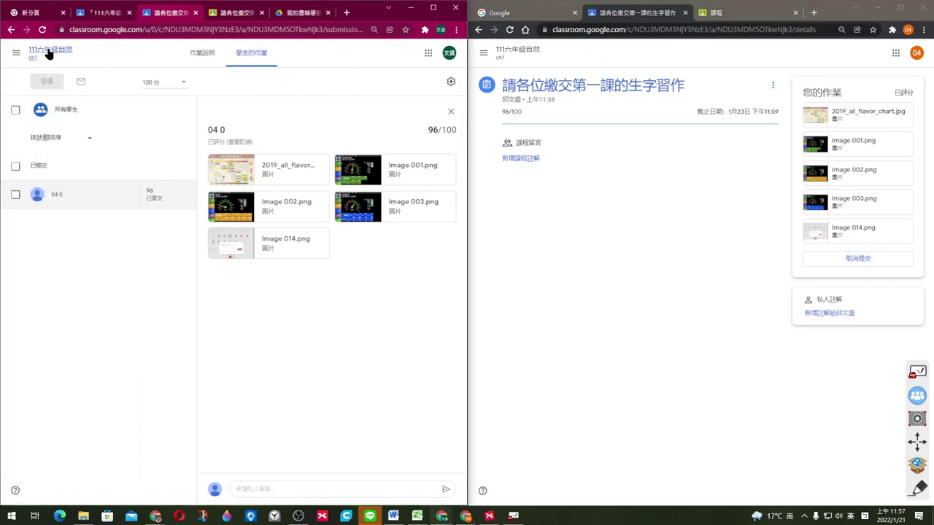
pyautogui.click(45, 52)
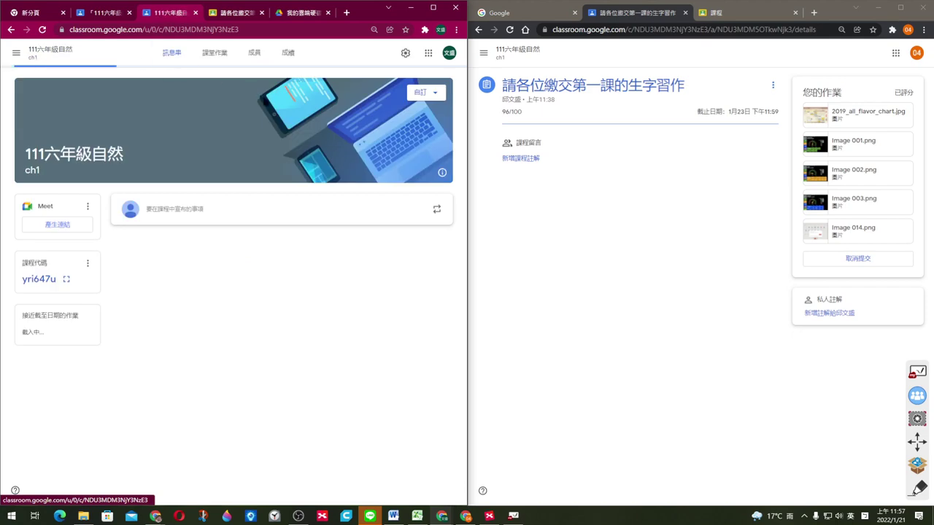
pyautogui.click(215, 55)
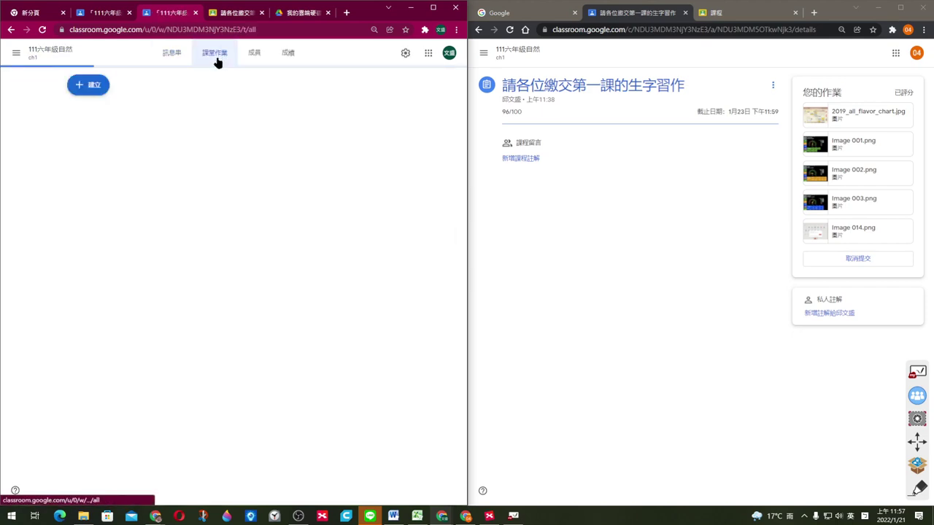
pyautogui.click(92, 86)
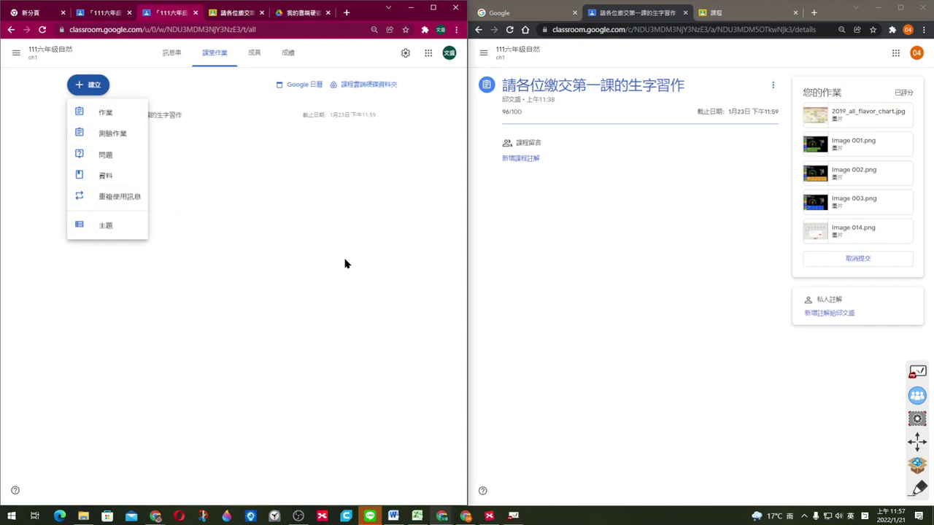
pyautogui.click(489, 516)
# Step: Select the Jamboard topic in the XMind map and bring up the Chrome window on google.com
pyautogui.scroll(-10, 625, 229)
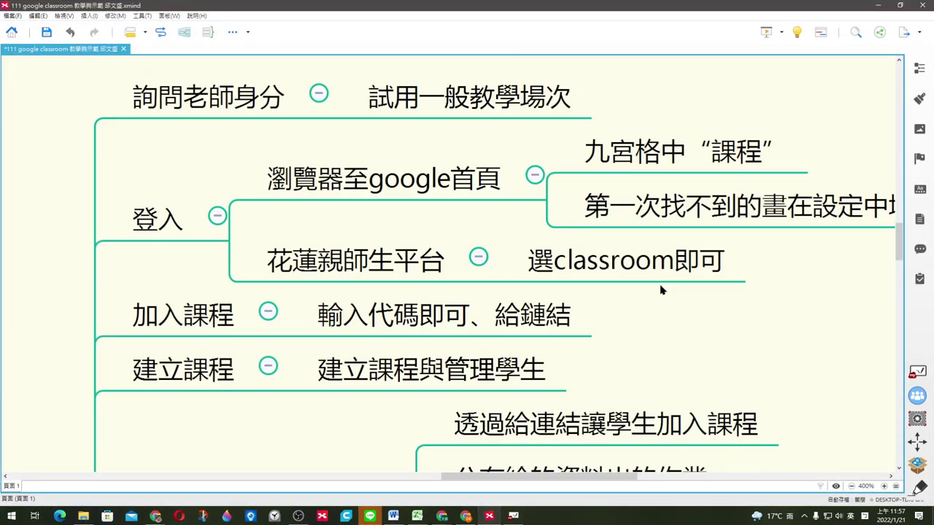
pyautogui.scroll(-4, 676, 295)
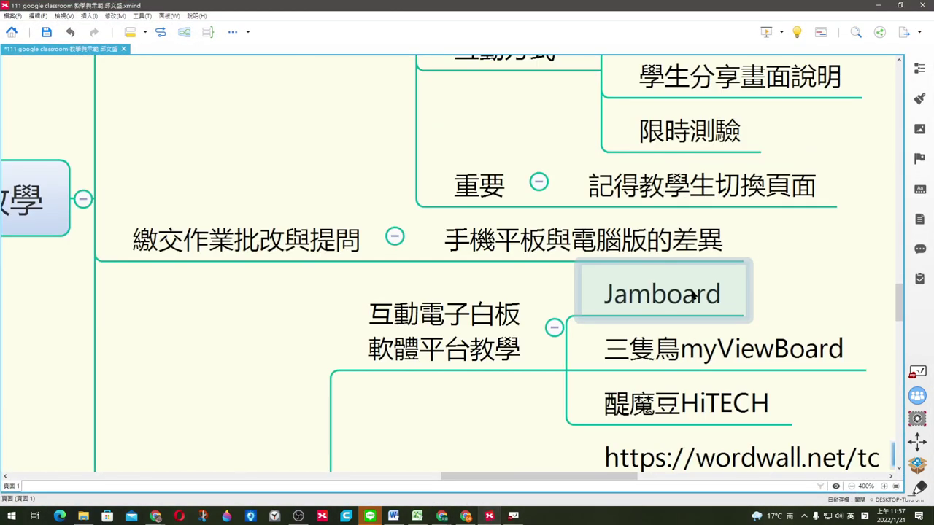
pyautogui.keyDown('ctrl'); pyautogui.scroll(-1, 732, 296); pyautogui.keyUp('ctrl')
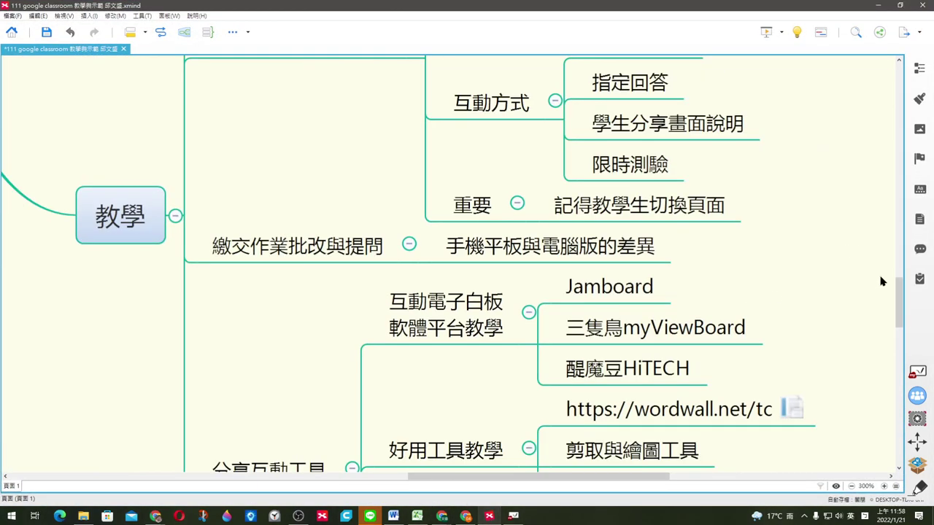
pyautogui.scroll(-3, 898, 287)
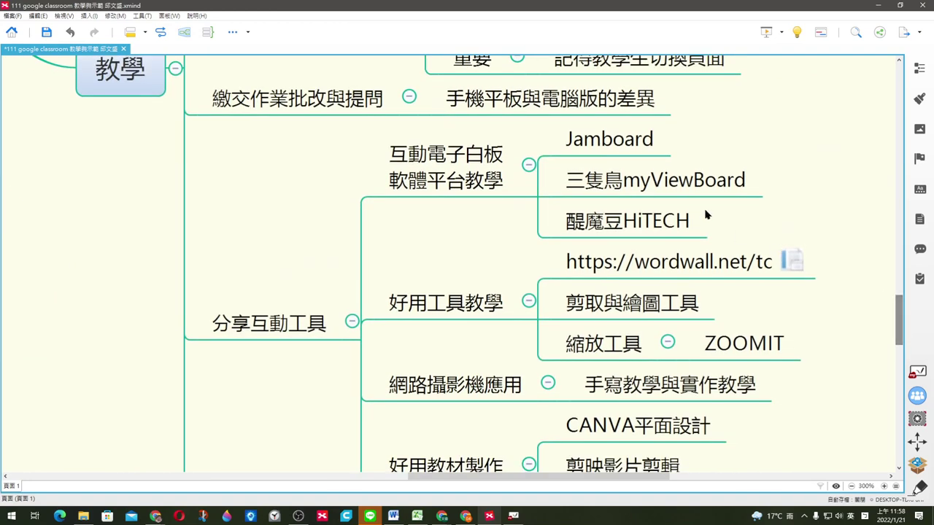
pyautogui.click(621, 148)
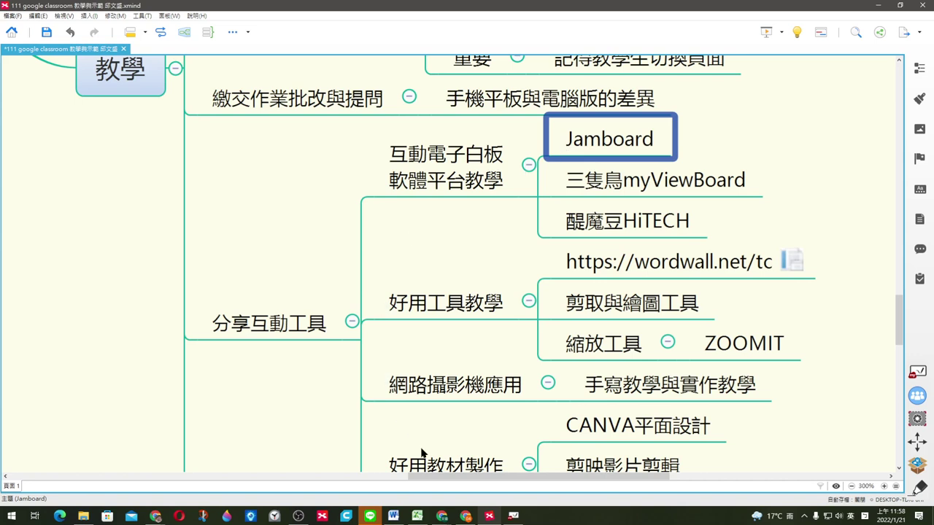
pyautogui.click(155, 516)
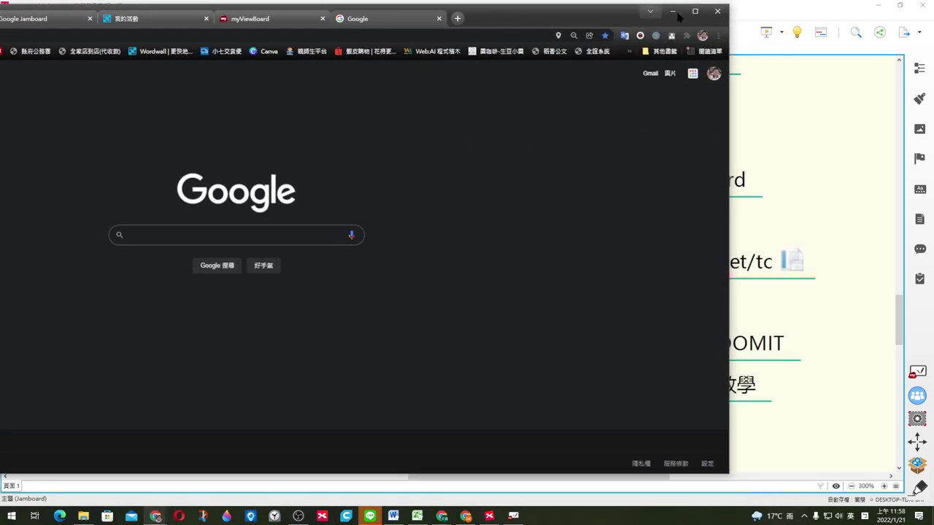
pyautogui.doubleClick(697, 12)
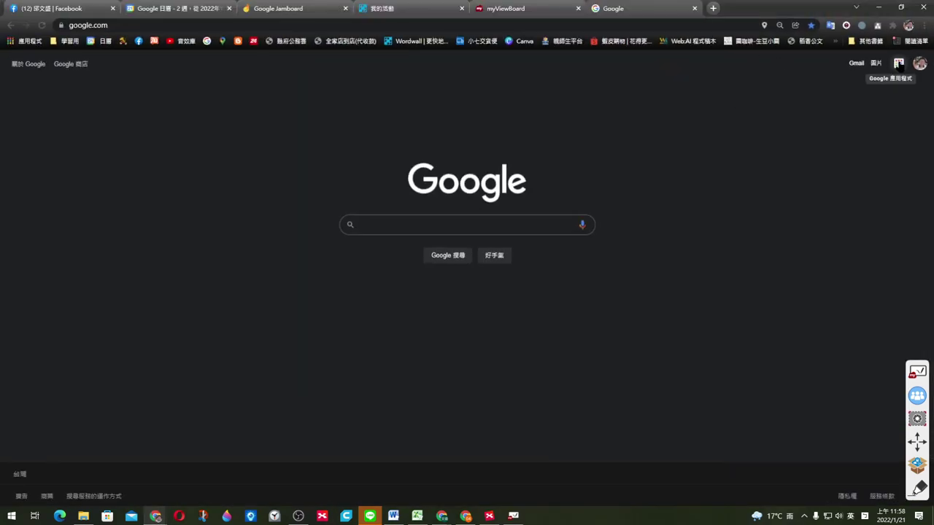
# Step: Open the 333學習單-心理學2進階 jam from Jamboard's recent boards via the Google apps grid
pyautogui.click(899, 64)
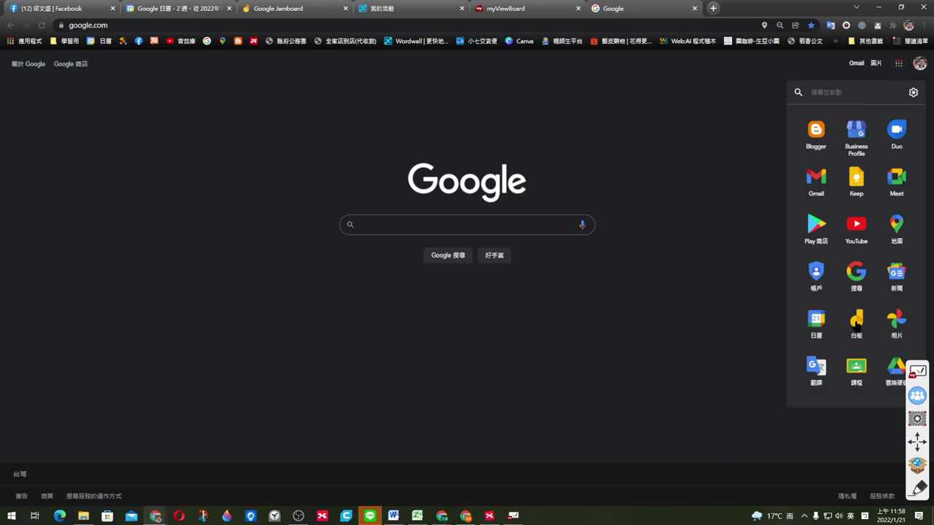
pyautogui.click(857, 322)
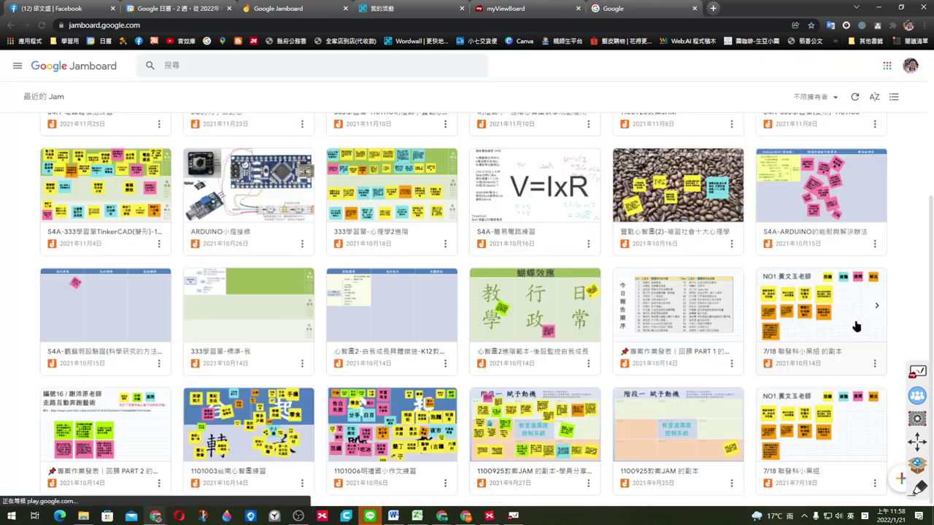
pyautogui.click(400, 190)
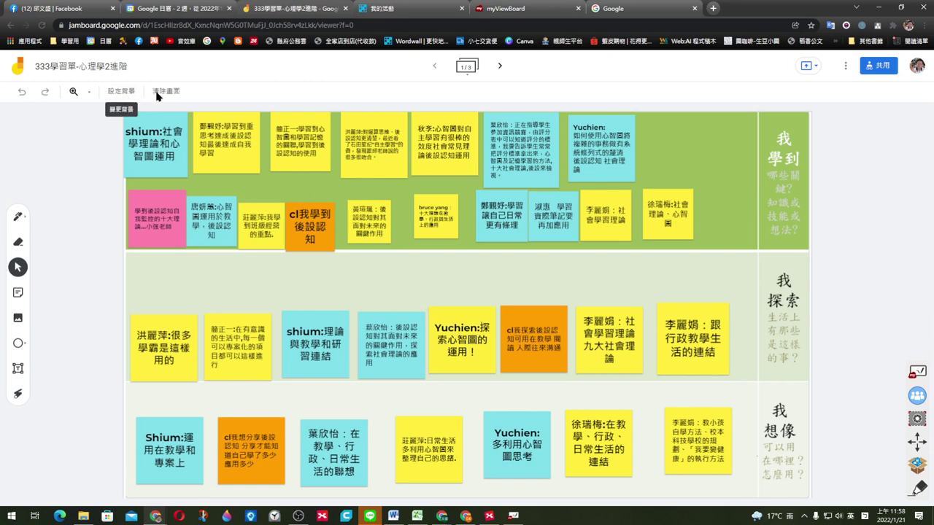
# Step: Copy the Jamboard board's share link
pyautogui.click(878, 67)
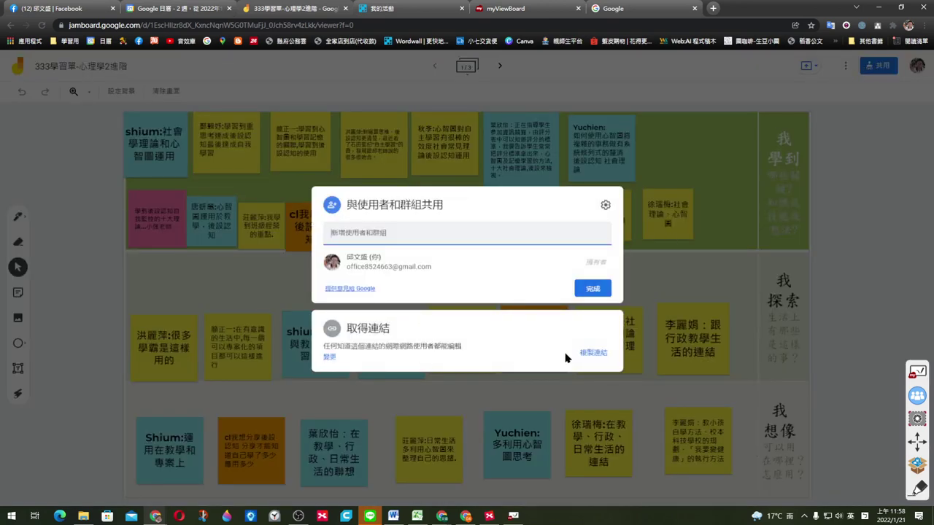
pyautogui.click(595, 354)
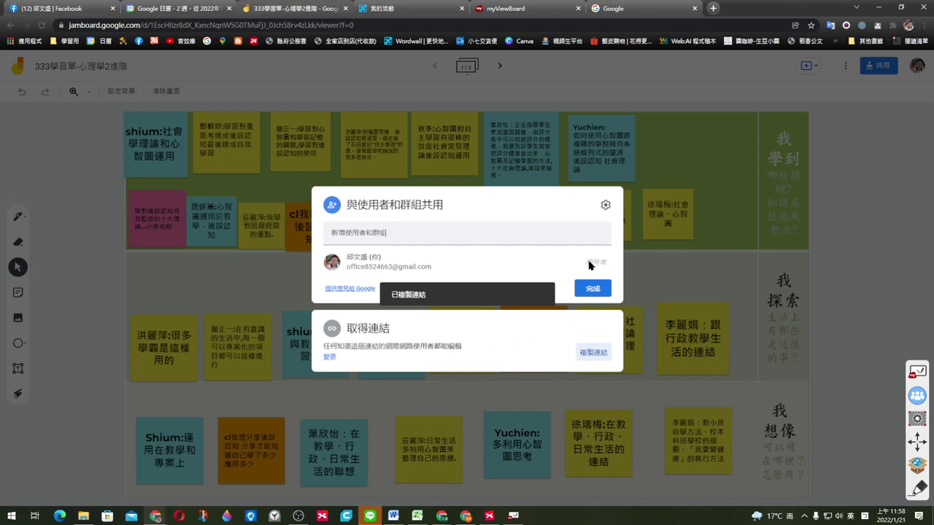
pyautogui.click(849, 173)
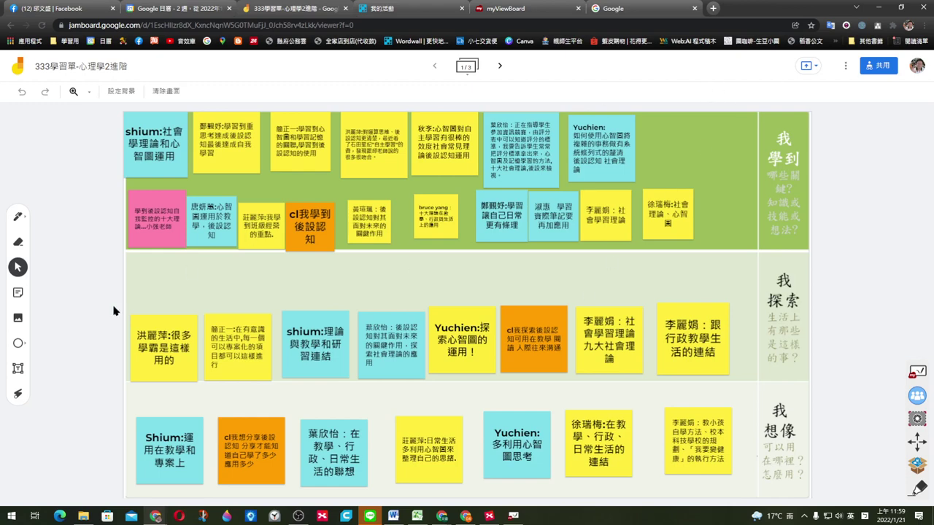
pyautogui.click(18, 294)
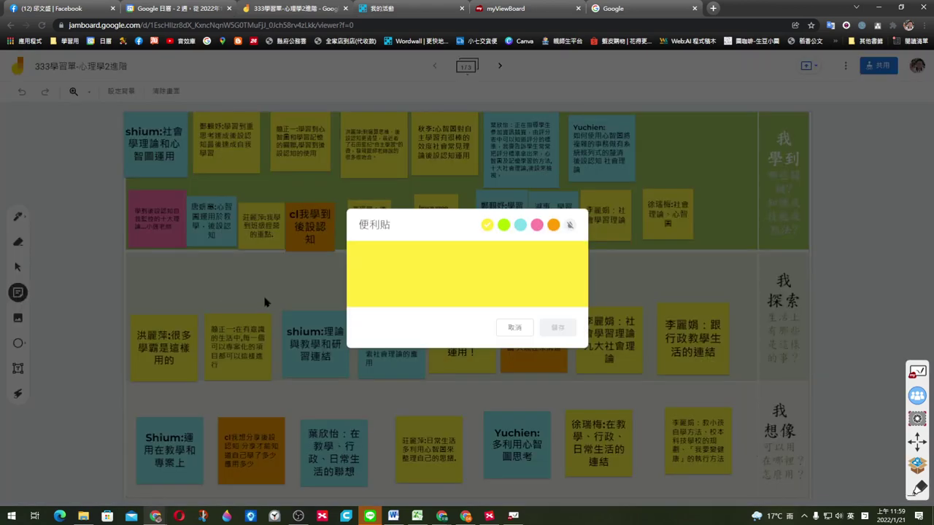
pyautogui.write('uhklu nlu')
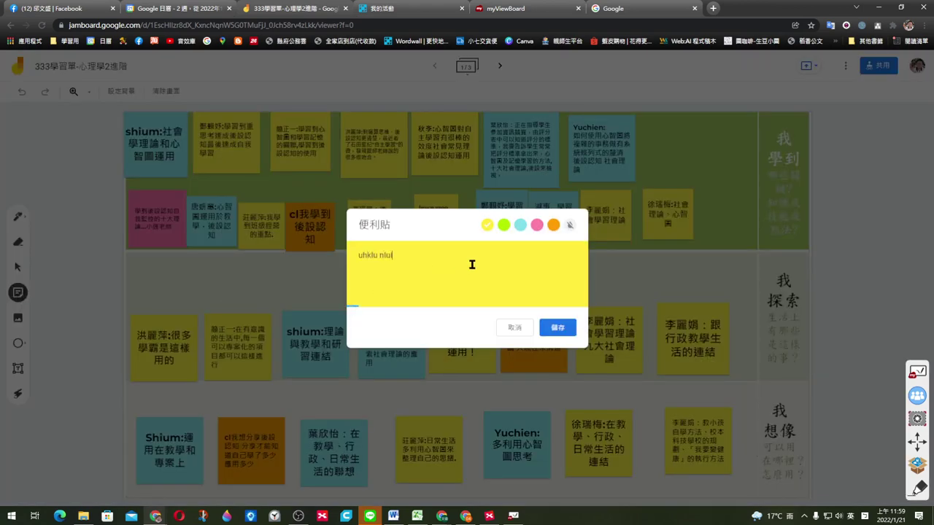
pyautogui.click(557, 328)
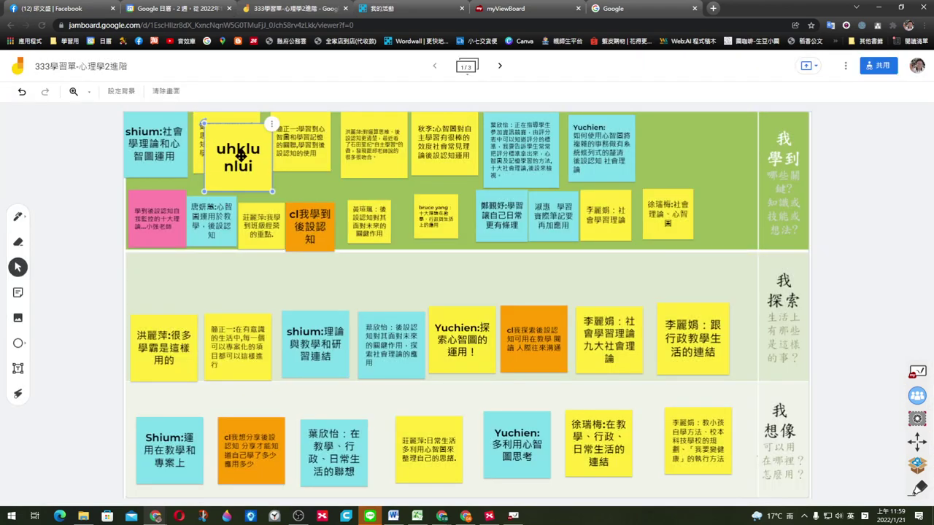
pyautogui.moveTo(216, 144); pyautogui.dragTo(686, 294)
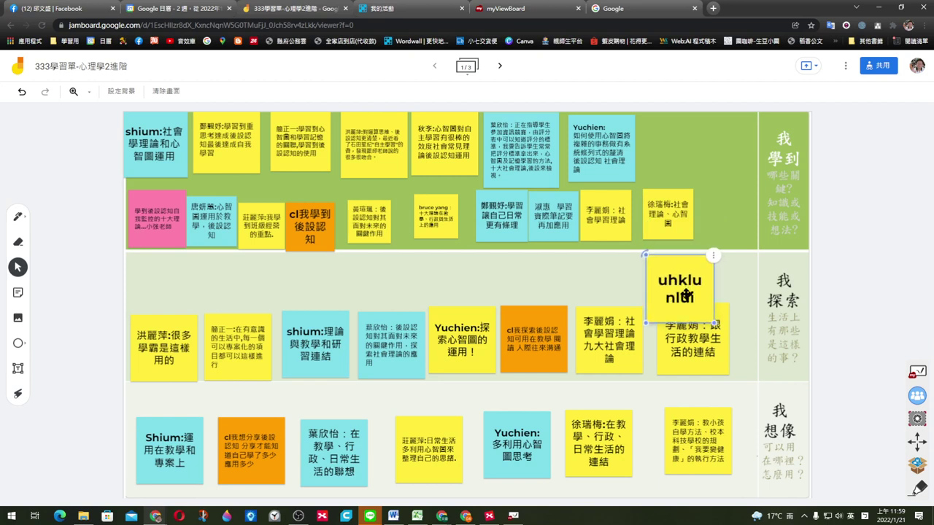
pyautogui.moveTo(641, 257); pyautogui.dragTo(632, 275)
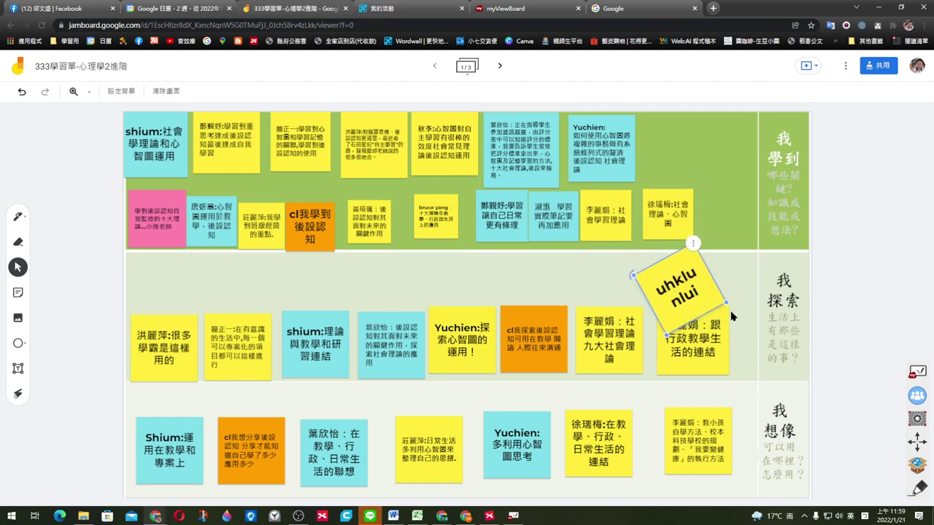
pyautogui.moveTo(732, 316); pyautogui.dragTo(732, 326)
pyautogui.moveTo(685, 286); pyautogui.dragTo(645, 286)
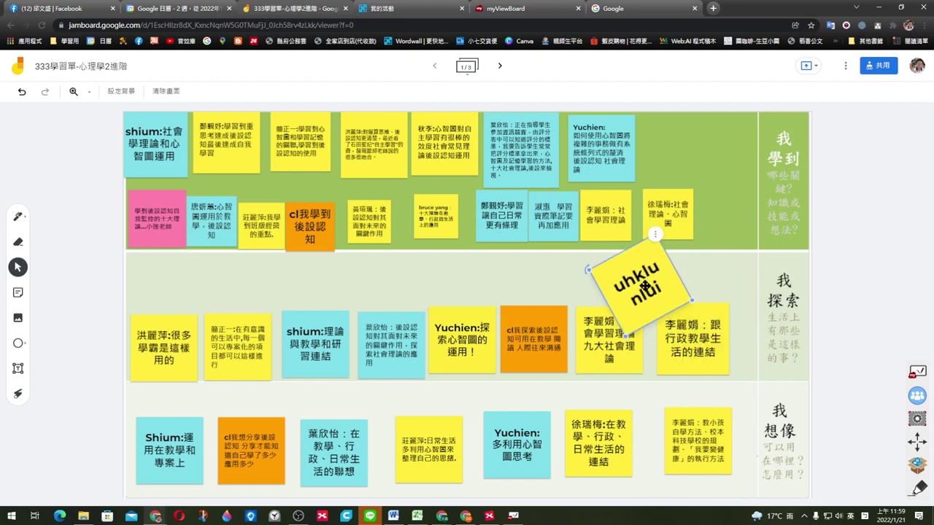
pyautogui.click(839, 278)
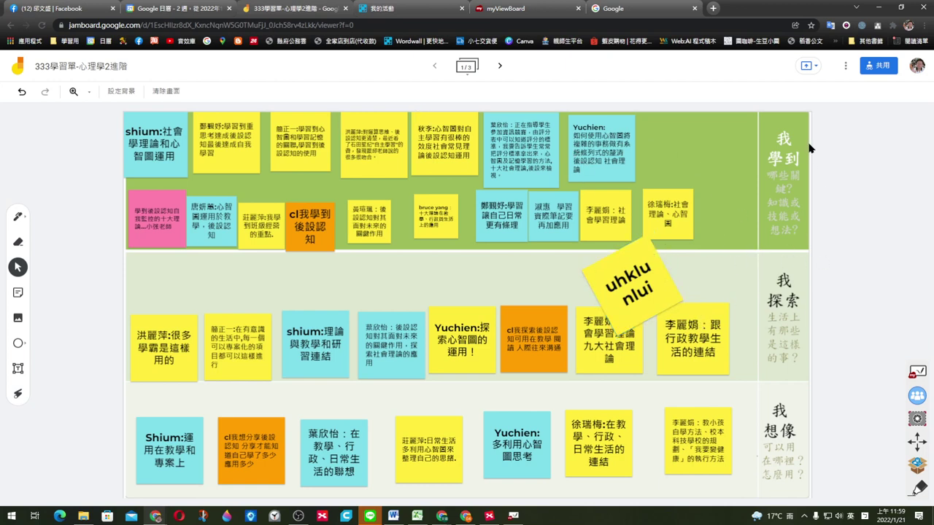
pyautogui.click(879, 7)
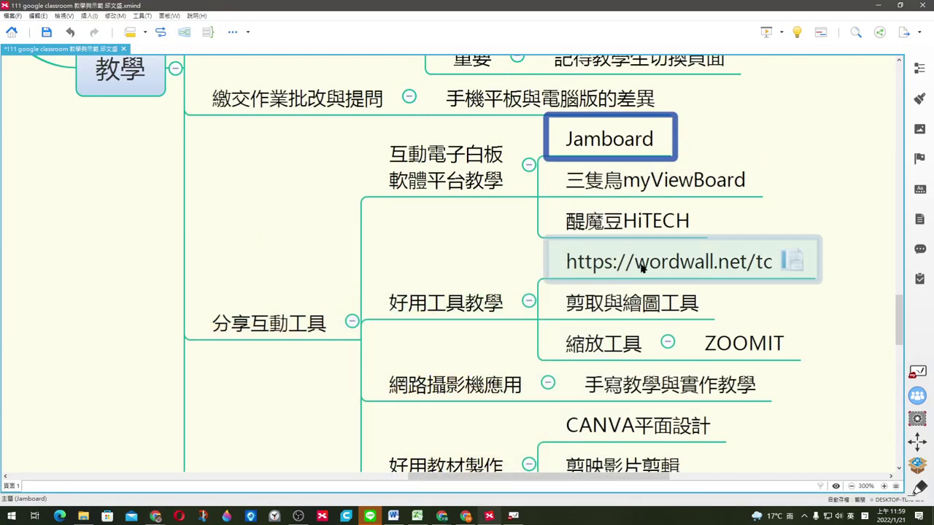
# Step: Select the 三隻鳥myViewBoard topic and move the myViewBoard toolbar up beside the map
pyautogui.click(661, 187)
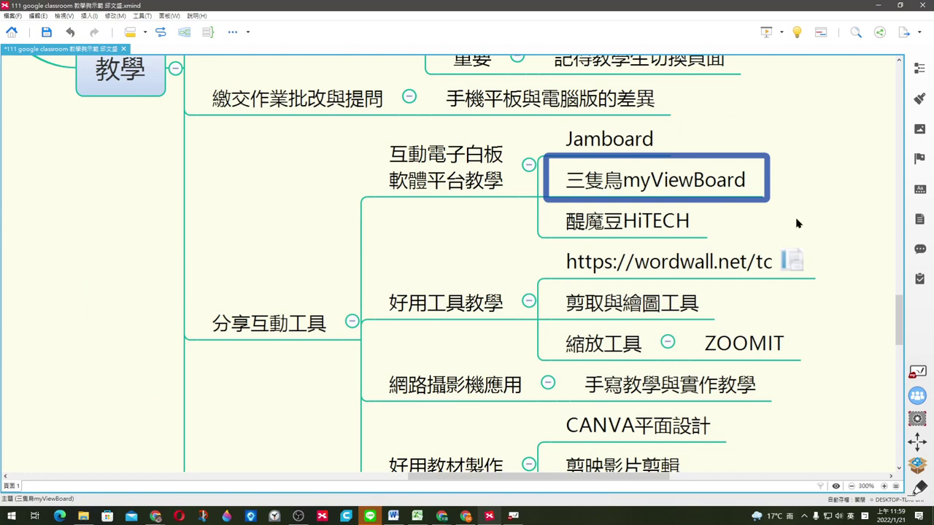
pyautogui.moveTo(917, 442); pyautogui.dragTo(863, 215)
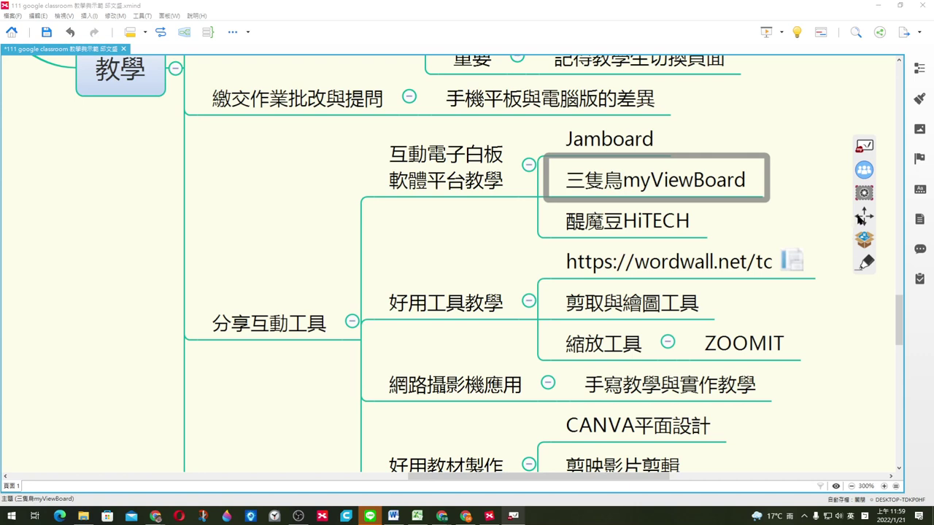
# Step: Circle the 三隻鳥myViewBoard topic in black ink and mark the wordwall link in orange
pyautogui.click(865, 264)
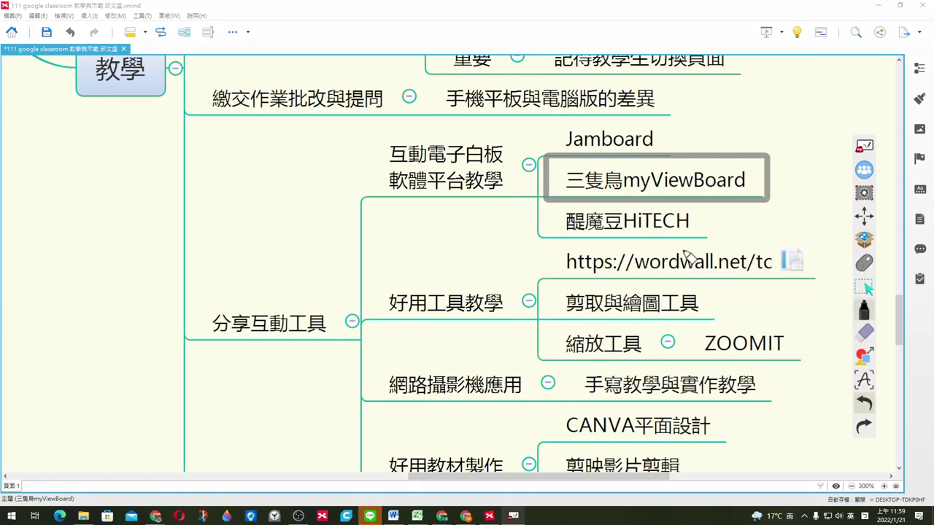
pyautogui.moveTo(625, 235)
pyautogui.mouseDown()
pyautogui.moveTo(520, 162)
pyautogui.moveTo(675, 216)
pyautogui.moveTo(617, 228)
pyautogui.mouseUp()
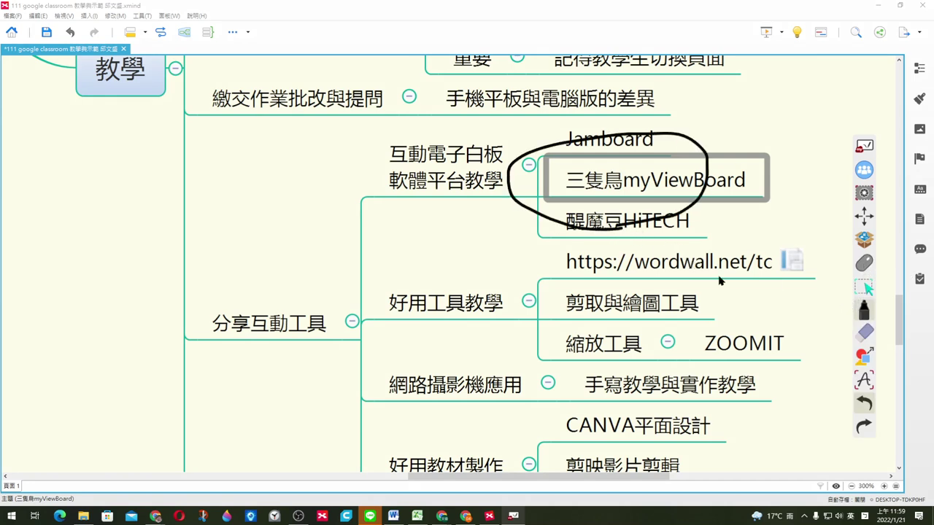
pyautogui.click(857, 302)
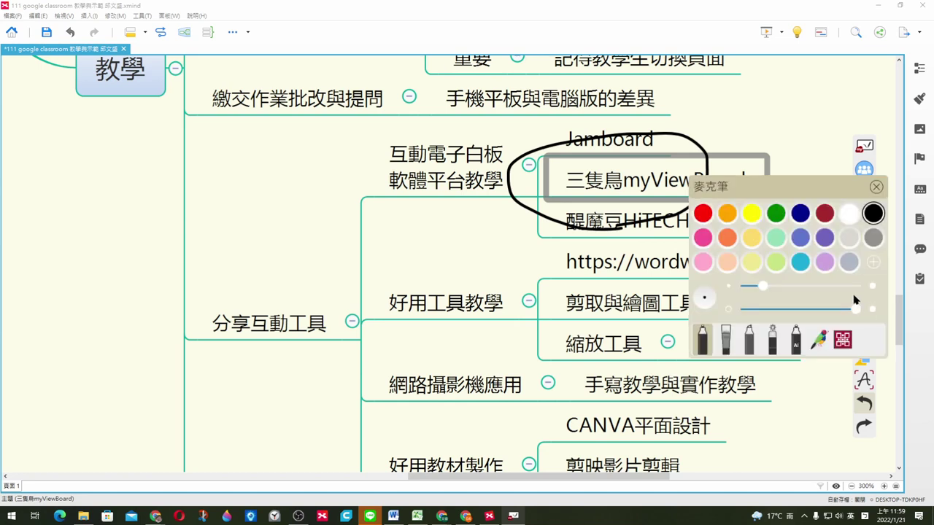
pyautogui.click(727, 238)
pyautogui.moveTo(580, 264); pyautogui.dragTo(735, 251)
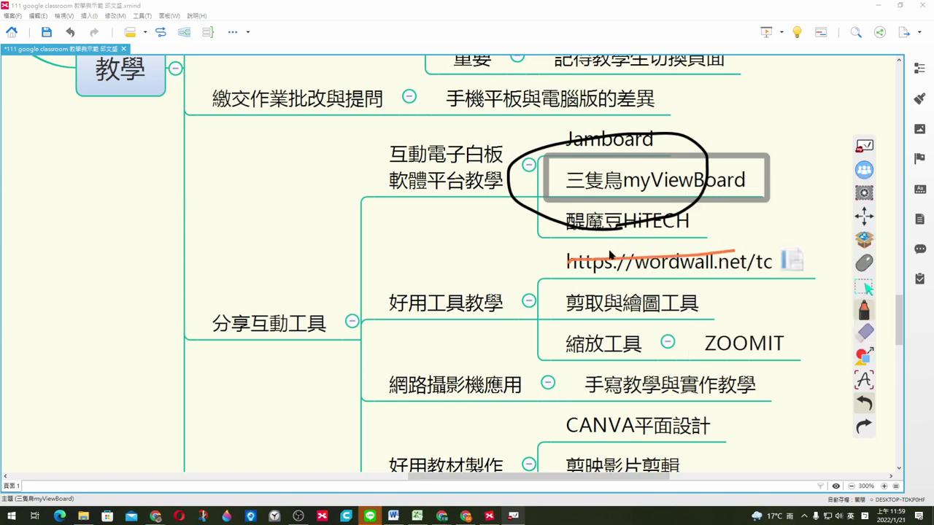
pyautogui.moveTo(601, 246)
pyautogui.mouseDown()
pyautogui.moveTo(570, 264)
pyautogui.moveTo(615, 275)
pyautogui.mouseUp()
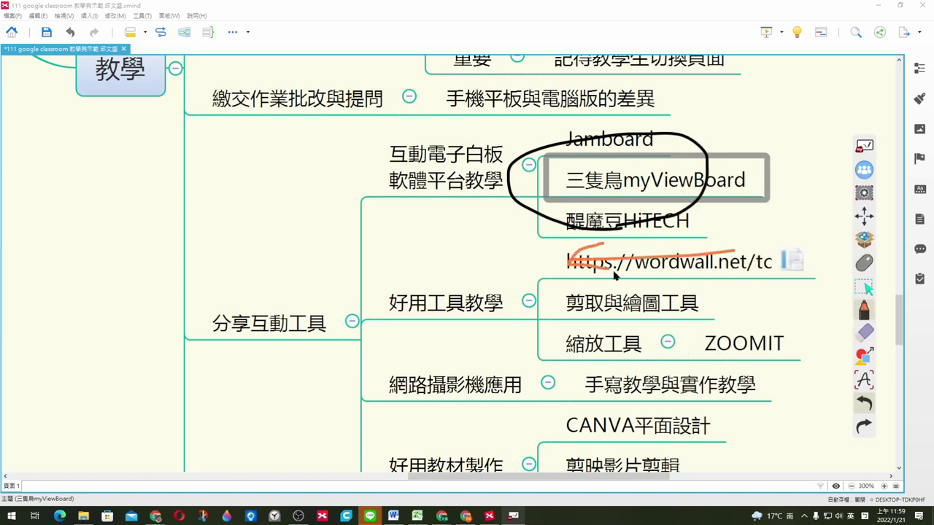
# Step: Clear all ink with the eraser and open the resources file browser
pyautogui.click(866, 336)
pyautogui.click(865, 334)
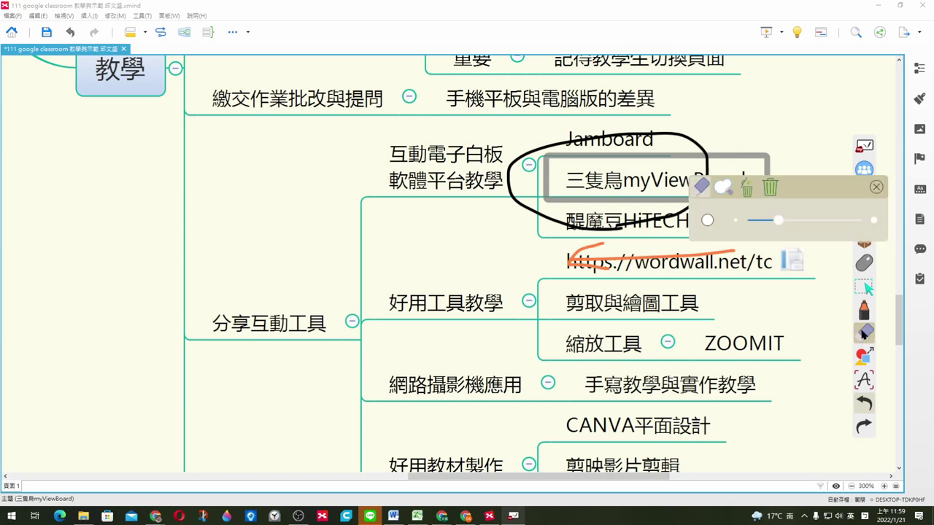
pyautogui.click(776, 195)
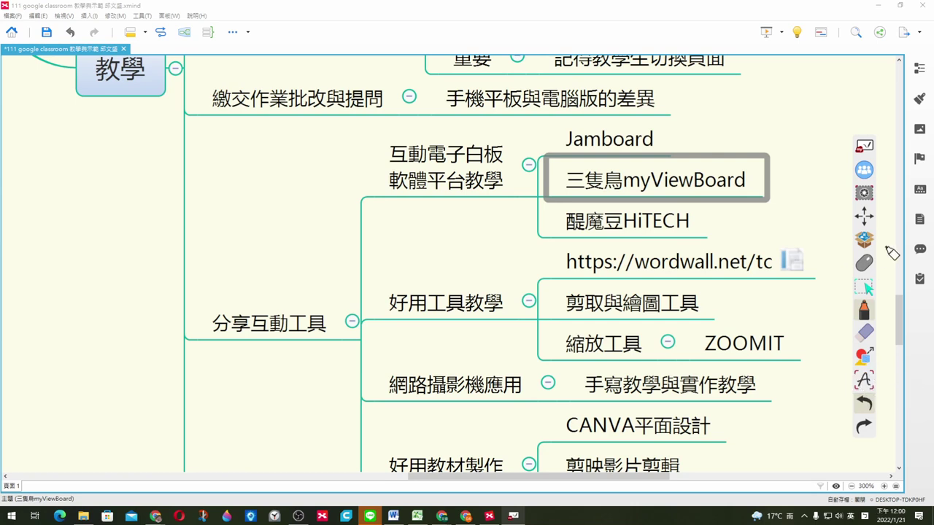
pyautogui.click(862, 241)
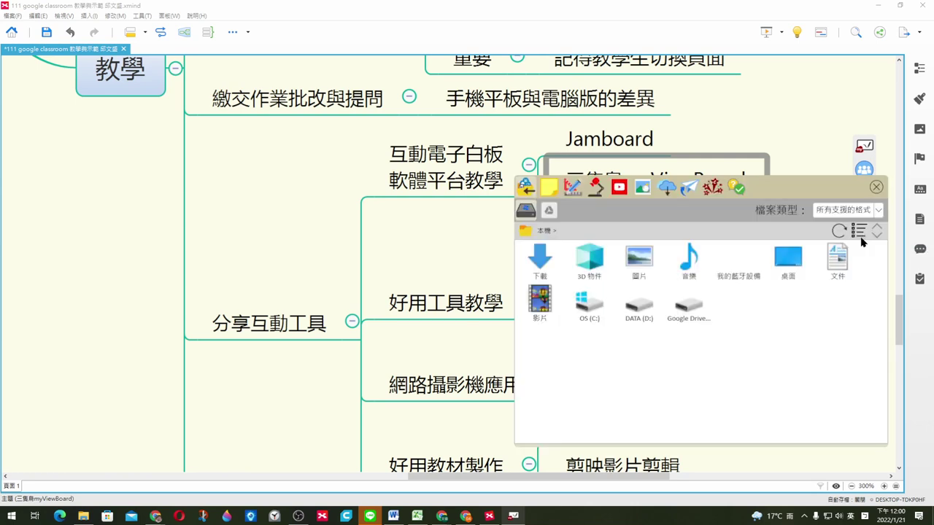
# Step: Place a tilted protractor at the upper left of the mind map
pyautogui.click(573, 192)
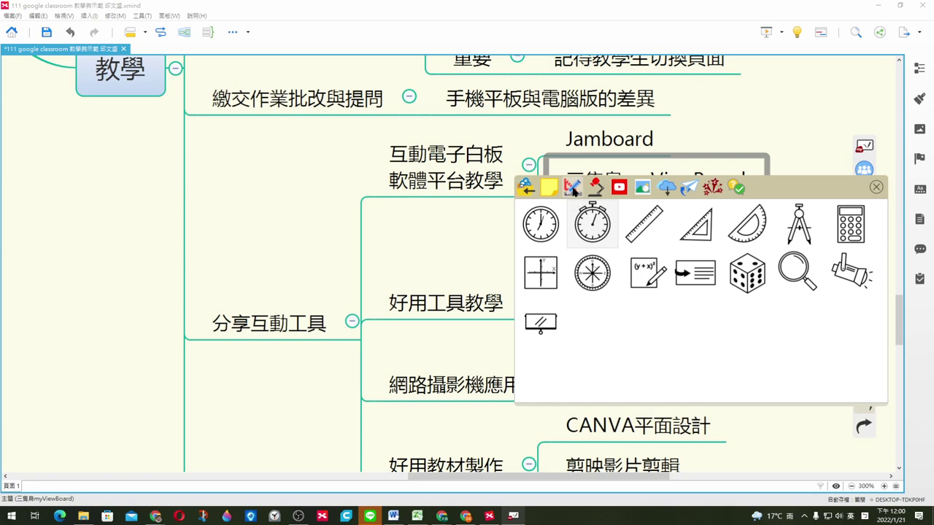
pyautogui.click(751, 231)
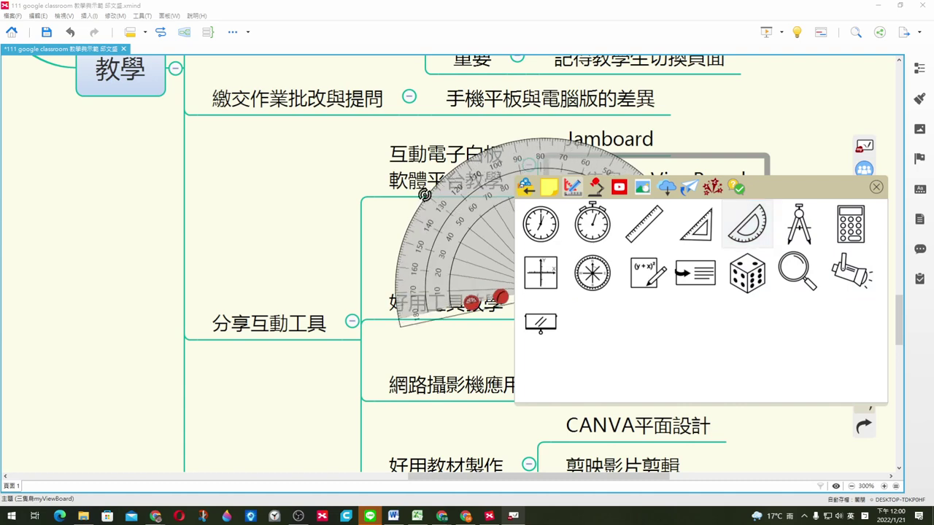
pyautogui.moveTo(502, 206); pyautogui.dragTo(473, 199)
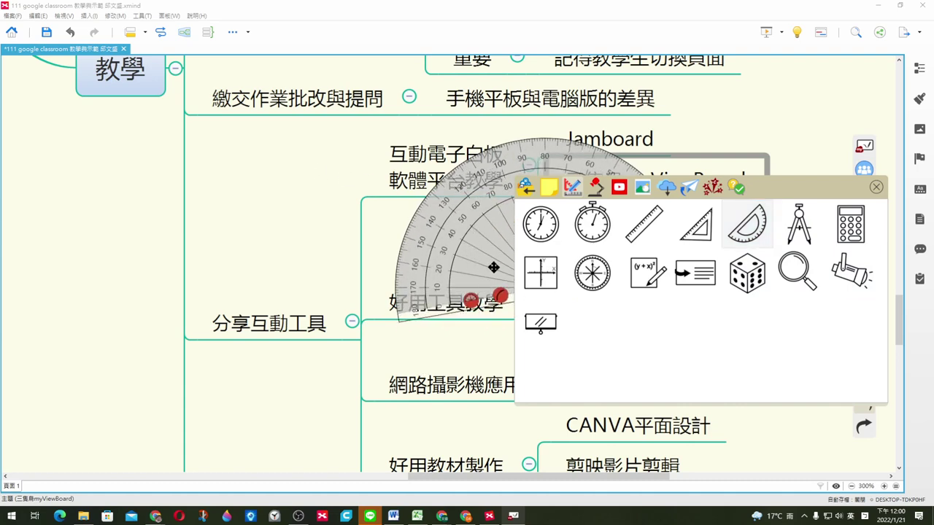
pyautogui.moveTo(494, 268); pyautogui.dragTo(258, 207)
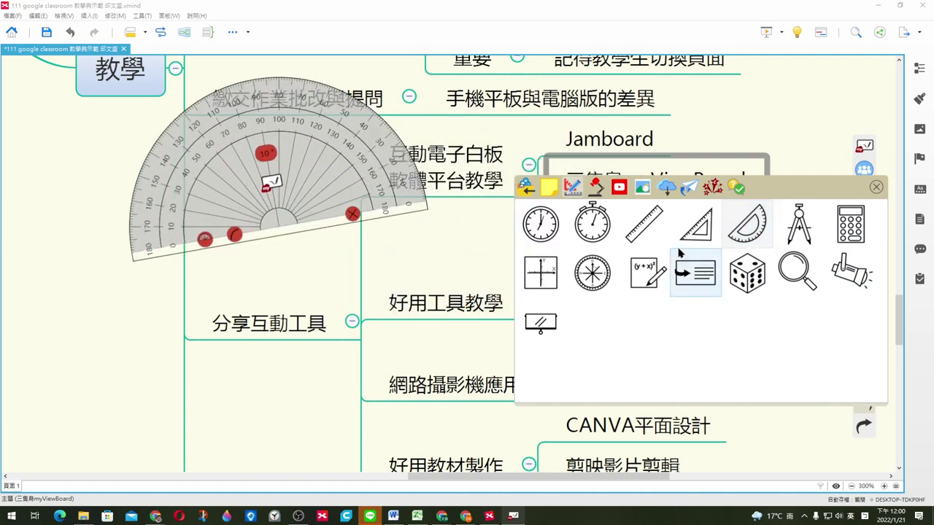
# Step: Add a stopwatch below the protractor, close the tools panel and remove the protractor
pyautogui.click(593, 229)
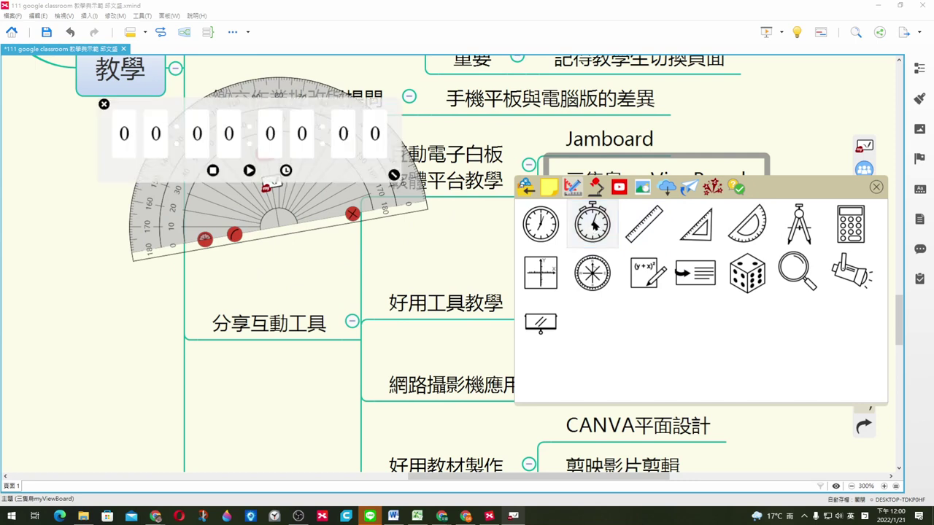
pyautogui.moveTo(310, 146); pyautogui.dragTo(423, 298)
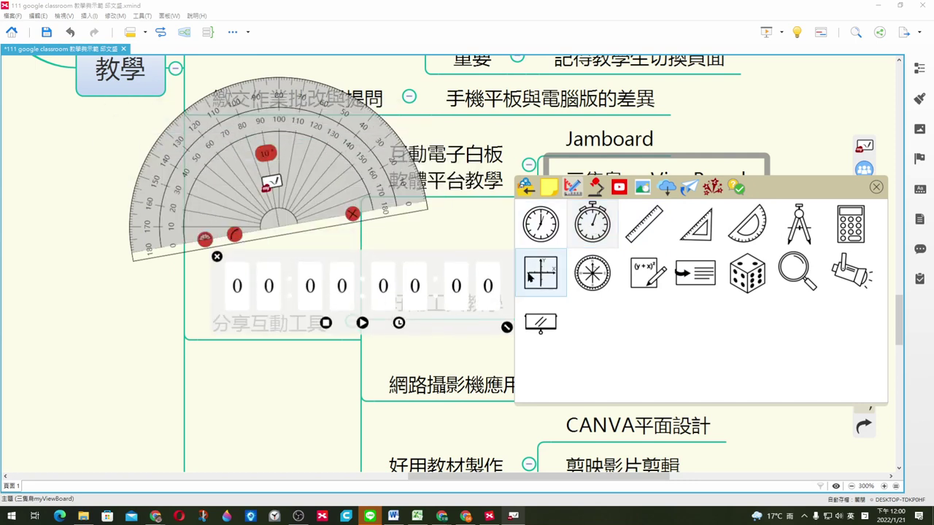
pyautogui.click(878, 188)
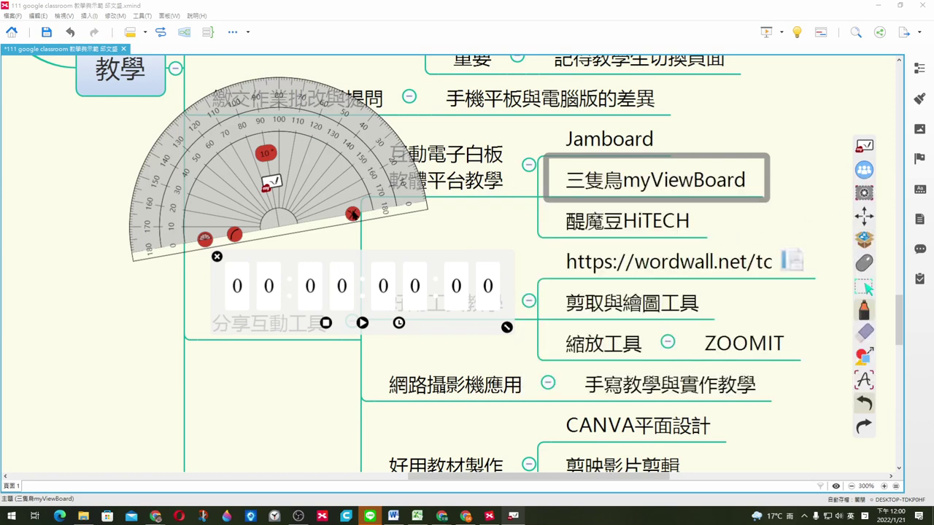
pyautogui.click(352, 214)
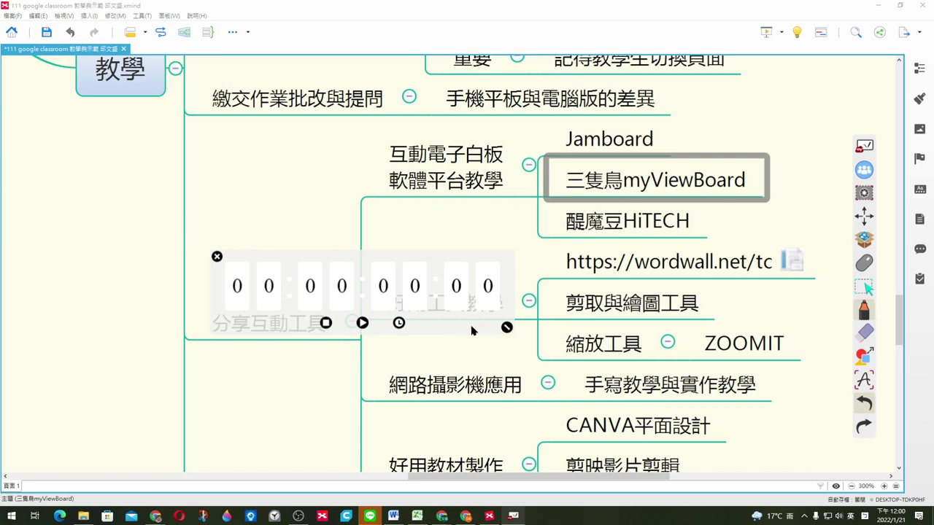
# Step: Remove the stopwatch, return to mouse mode and switch Chrome to Wordwall's 我的活動 tab
pyautogui.click(217, 257)
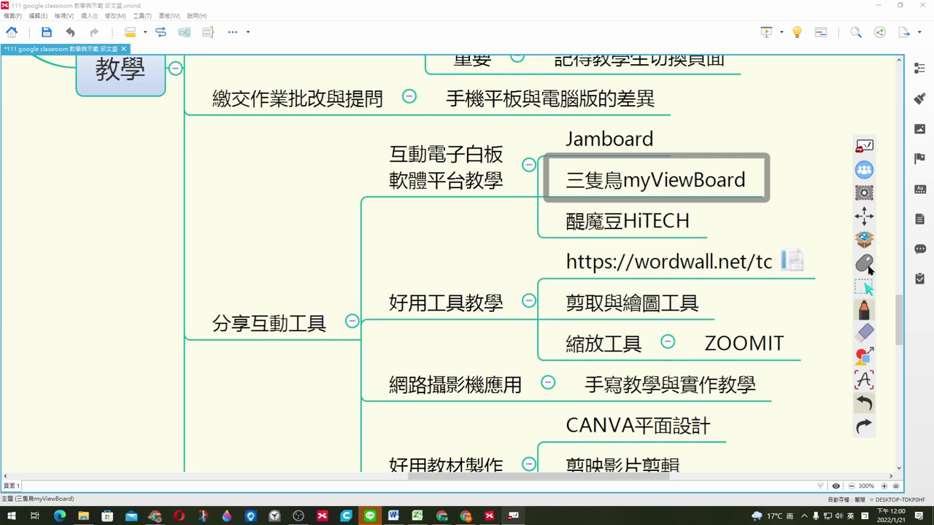
pyautogui.click(864, 264)
pyautogui.moveTo(155, 516)
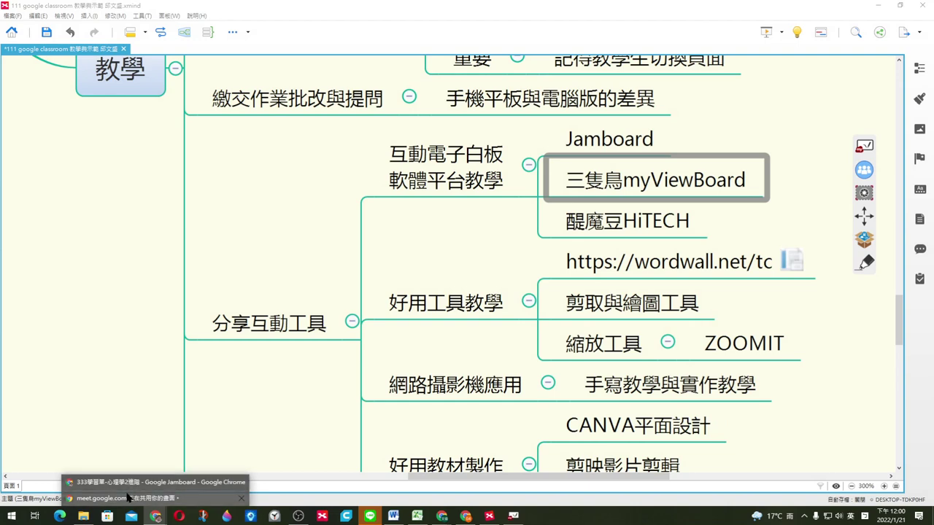
pyautogui.click(125, 486)
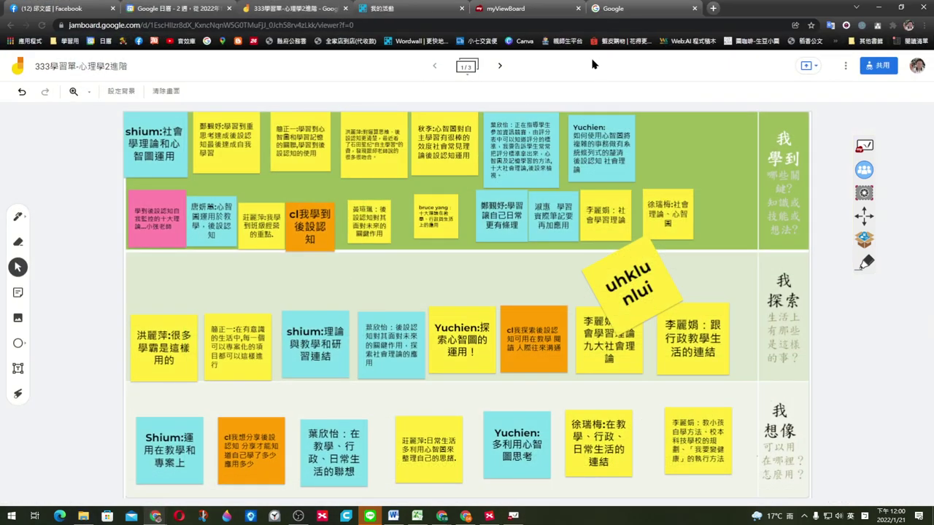
pyautogui.click(374, 9)
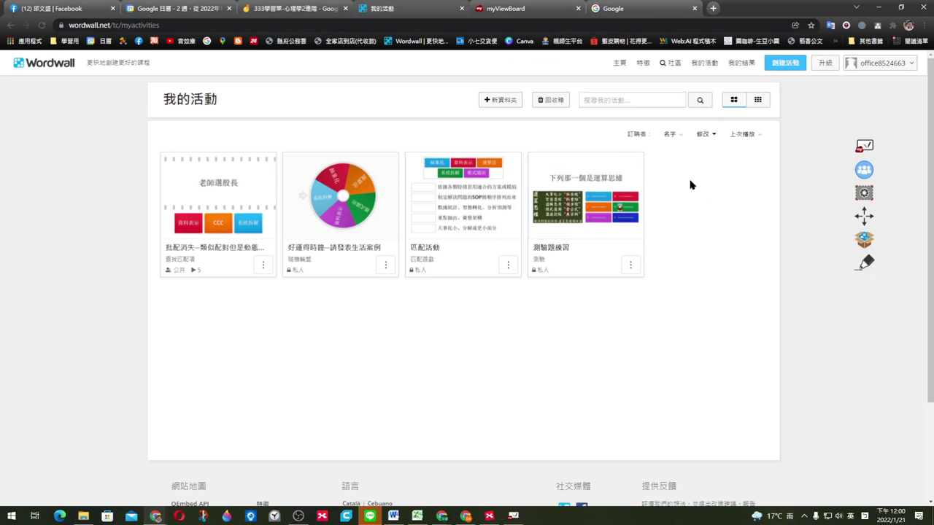
pyautogui.click(367, 200)
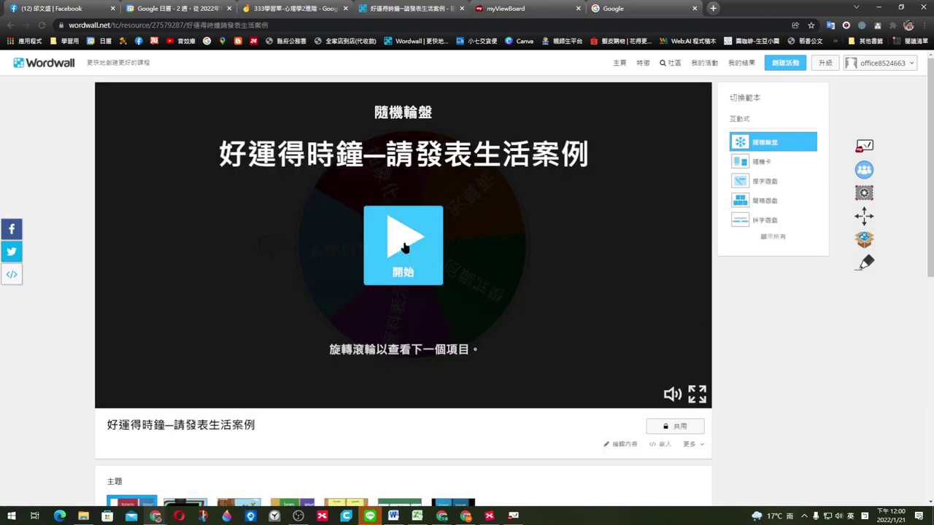
pyautogui.click(403, 248)
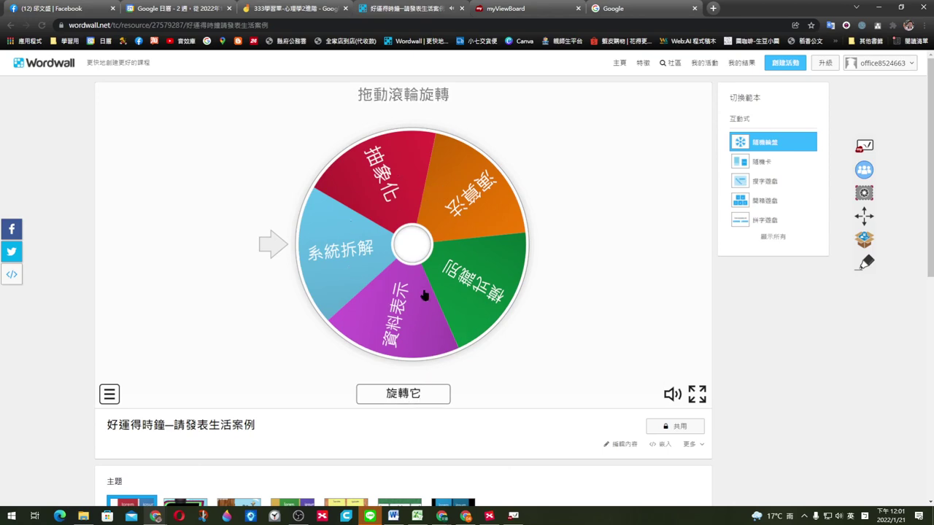
pyautogui.click(411, 392)
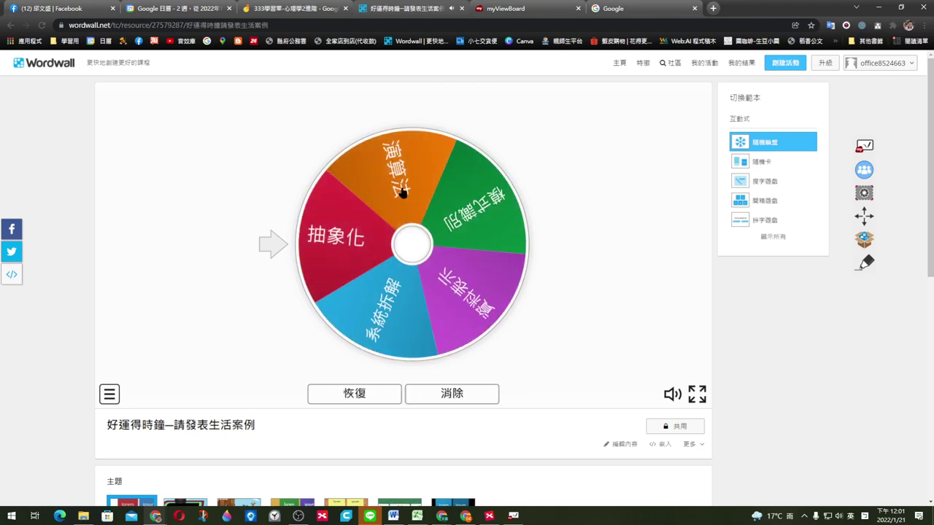
pyautogui.click(367, 393)
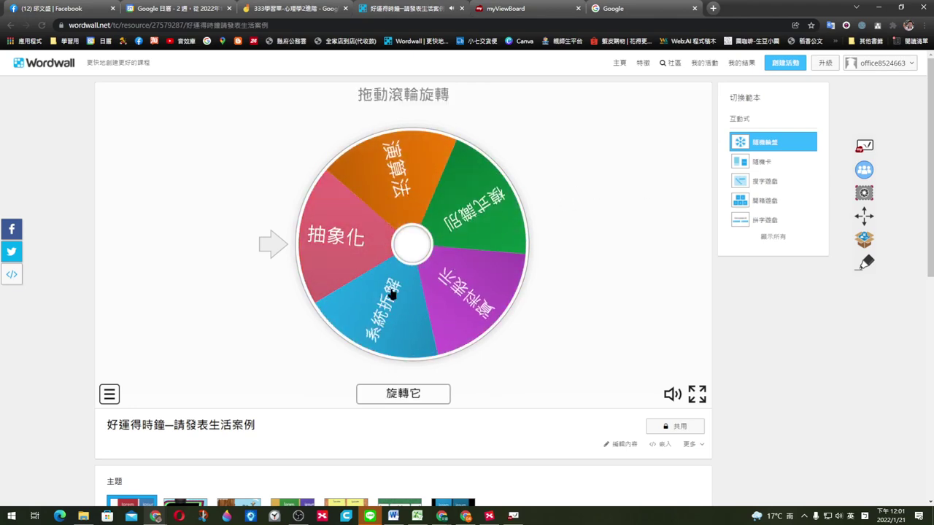
pyautogui.click(402, 392)
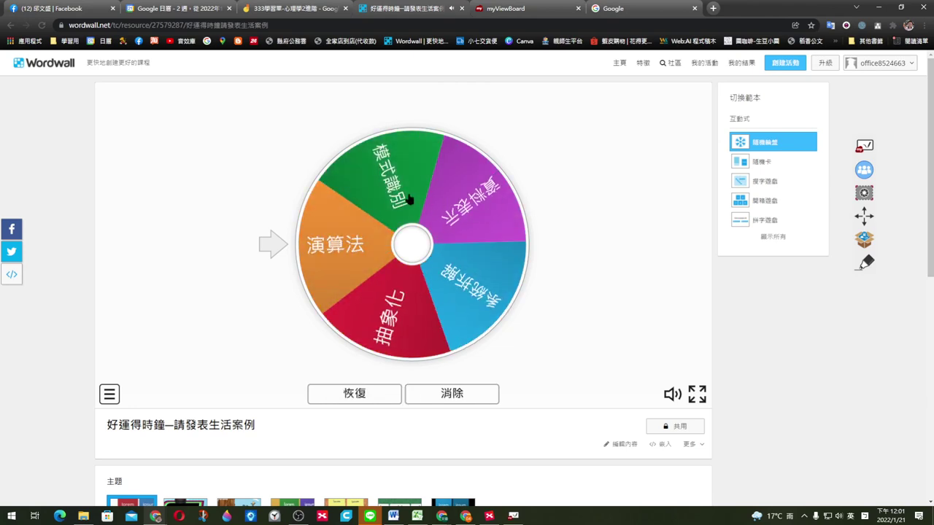
pyautogui.click(383, 392)
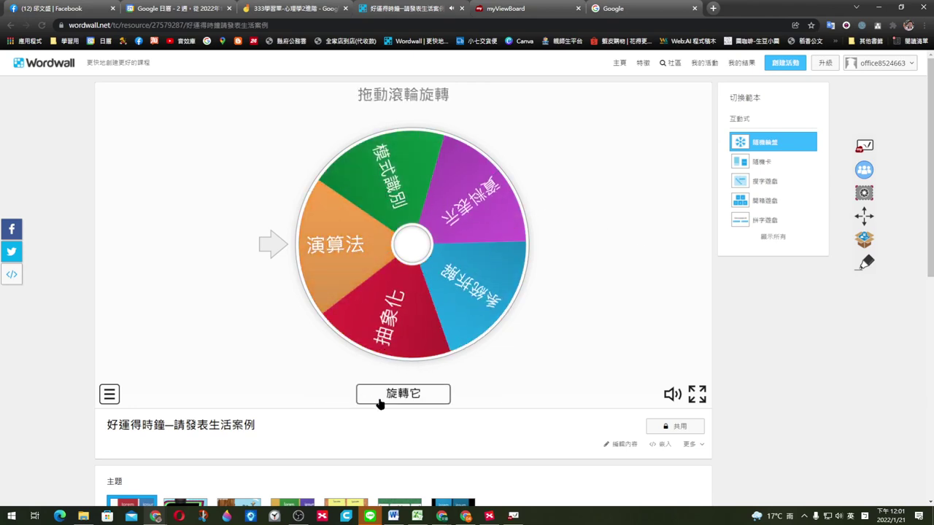
pyautogui.moveTo(369, 217); pyautogui.dragTo(506, 221)
pyautogui.moveTo(367, 215); pyautogui.dragTo(496, 224)
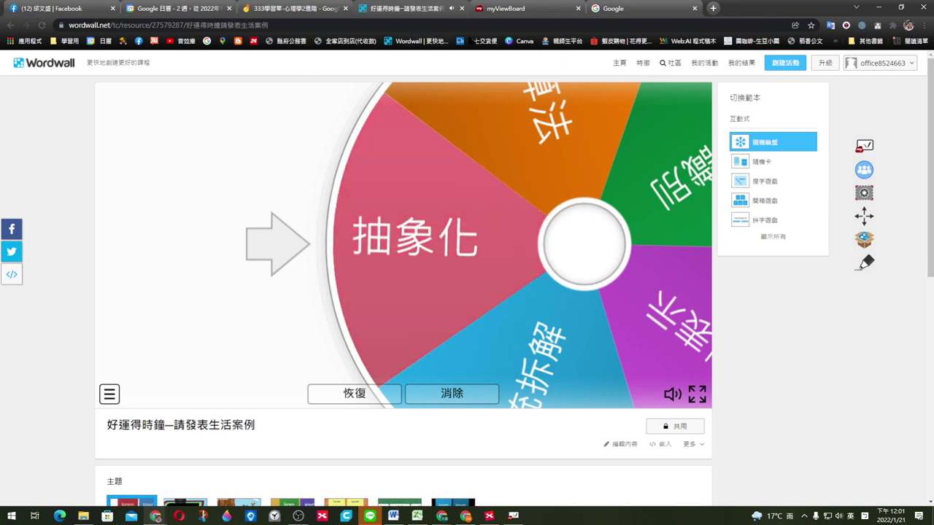
pyautogui.click(10, 25)
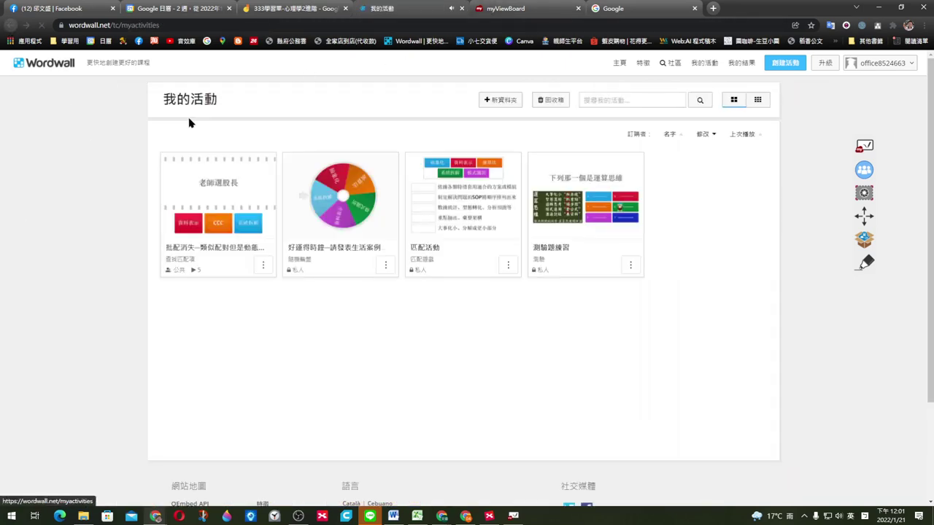
# Step: Open the matching activity and play it, matching C with CCC and choosing 系統拆解
pyautogui.click(239, 206)
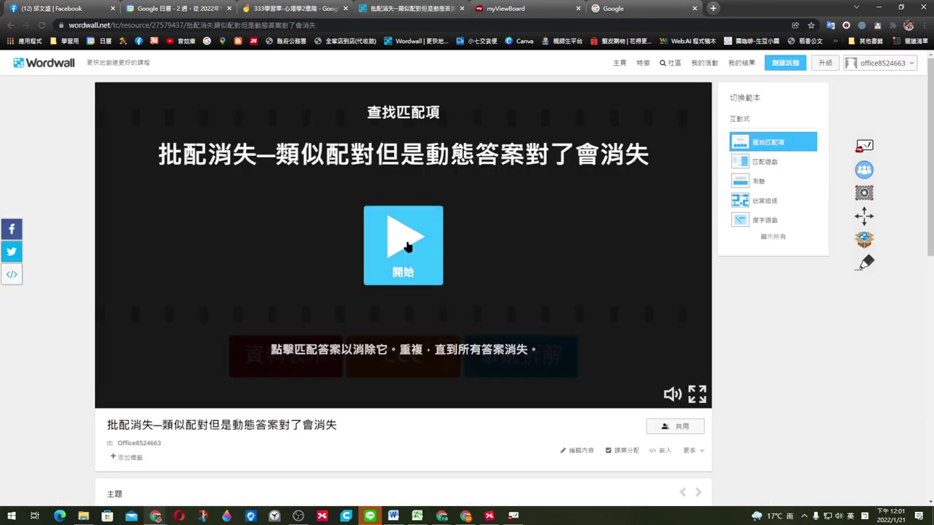
pyautogui.click(406, 245)
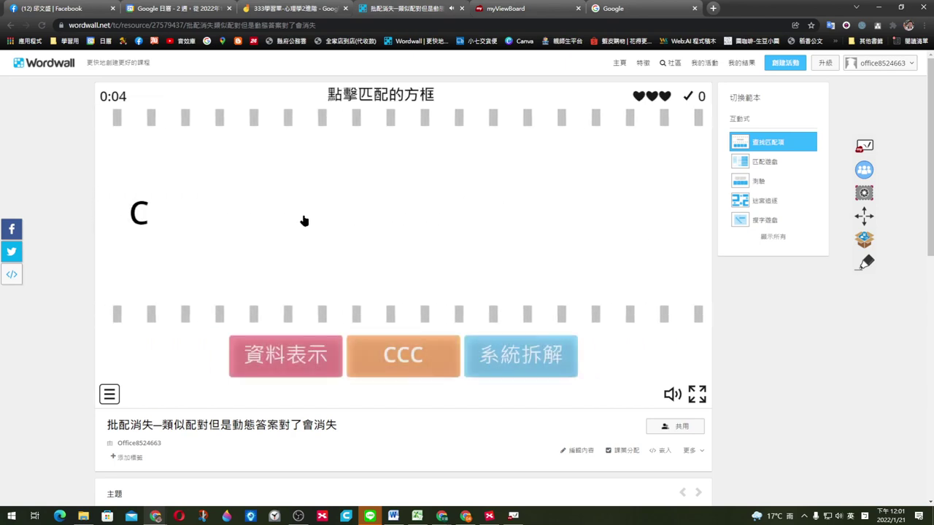
pyautogui.click(402, 350)
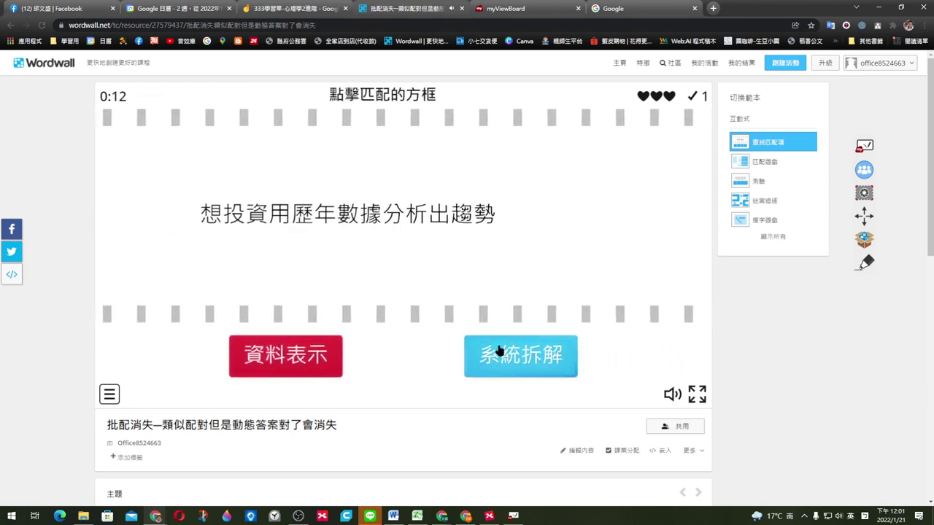
pyautogui.click(499, 351)
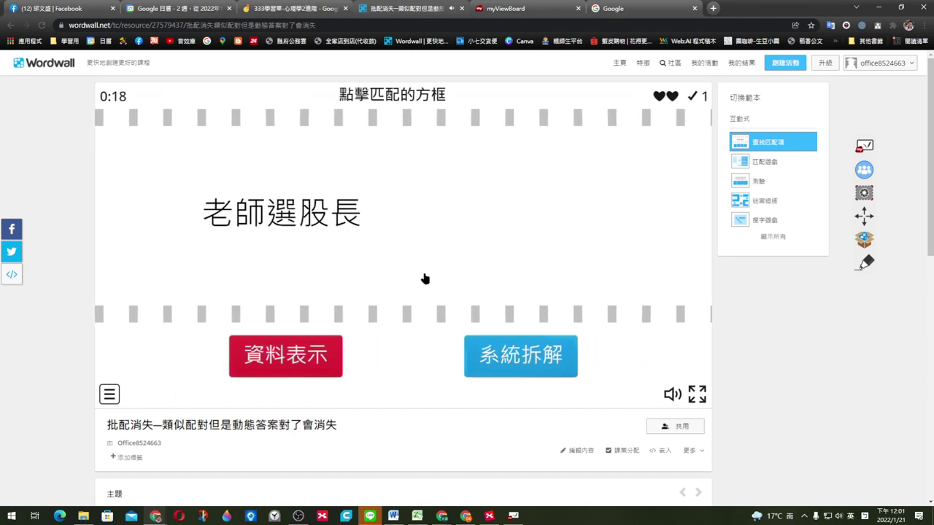
# Step: Scroll through the activity's themes, options and leaderboard, then back to the top
pyautogui.scroll(-3, 510, 241)
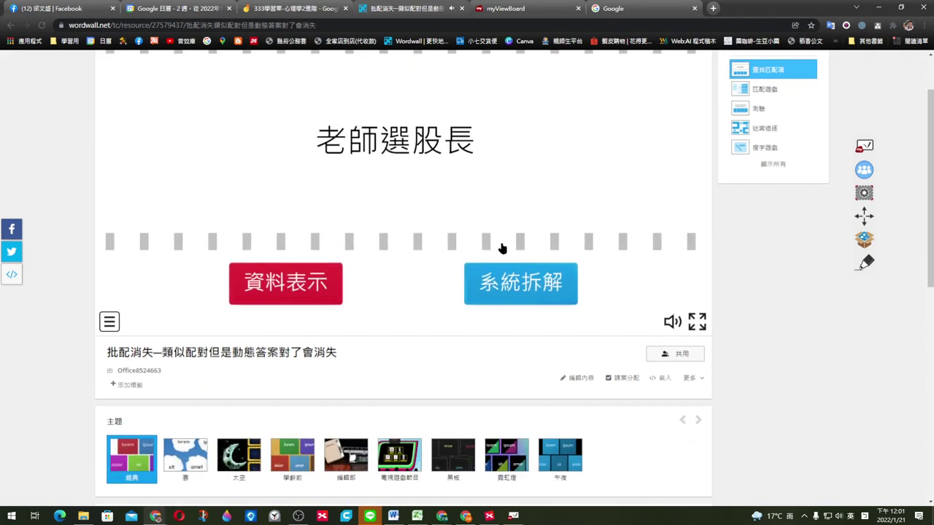
pyautogui.scroll(-2, 300, 358)
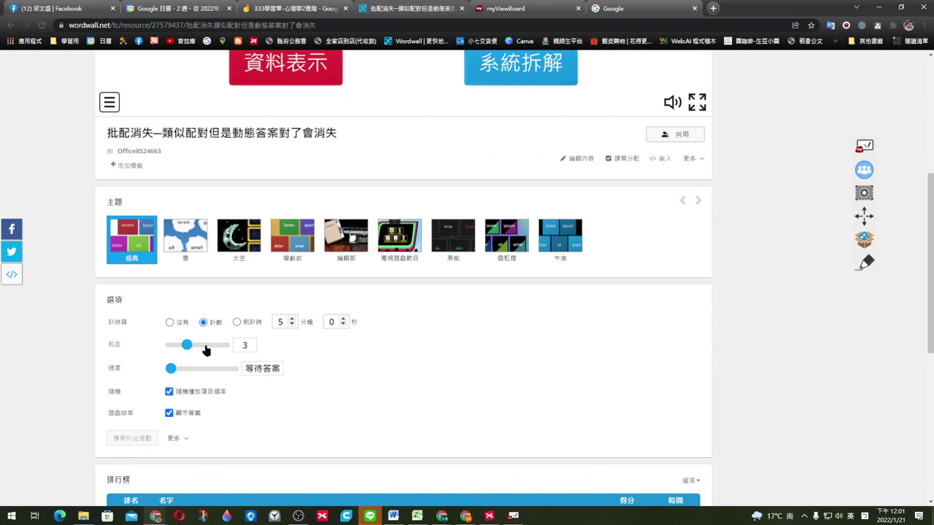
pyautogui.scroll(3, 251, 349)
pyautogui.scroll(-5, 397, 296)
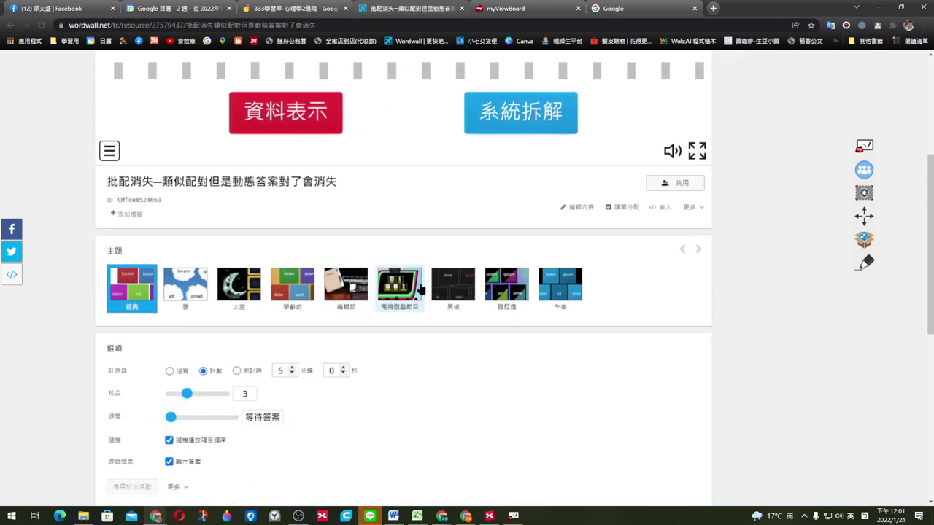
pyautogui.scroll(-1, 405, 290)
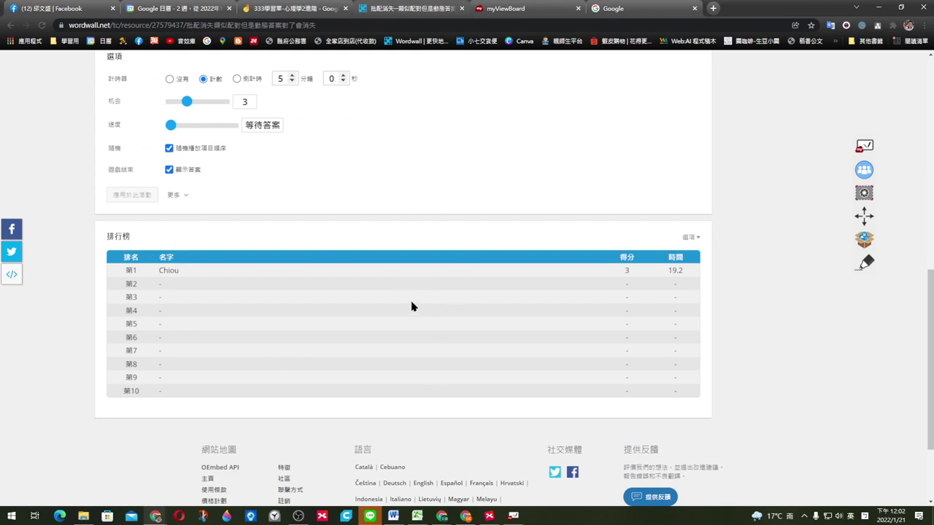
pyautogui.scroll(6, 412, 307)
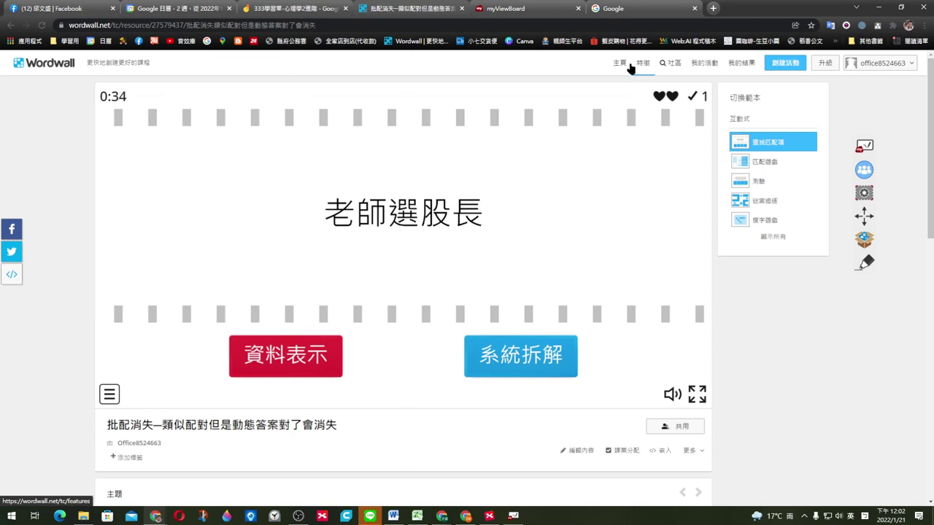
# Step: Start a new Wordwall activity and scroll through the 互動式 and 專業範本 templates and back
pyautogui.click(777, 64)
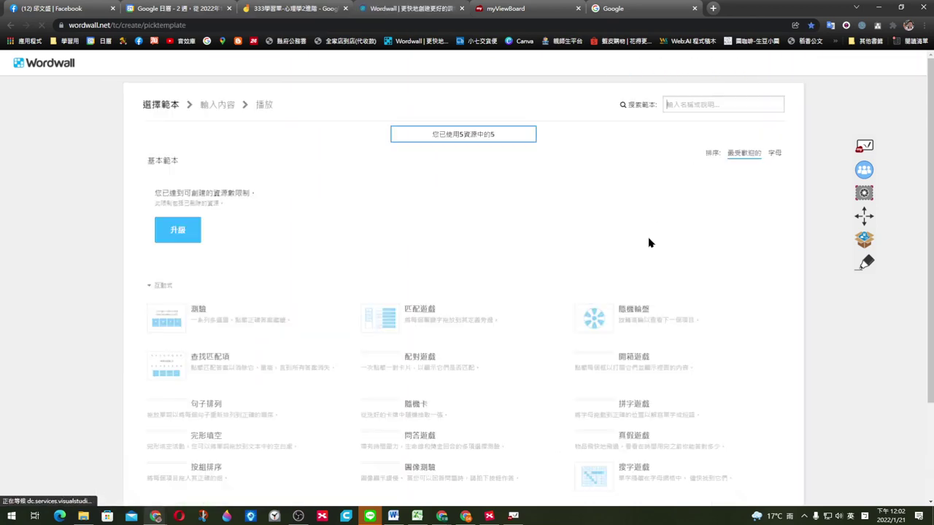
pyautogui.scroll(-2, 642, 243)
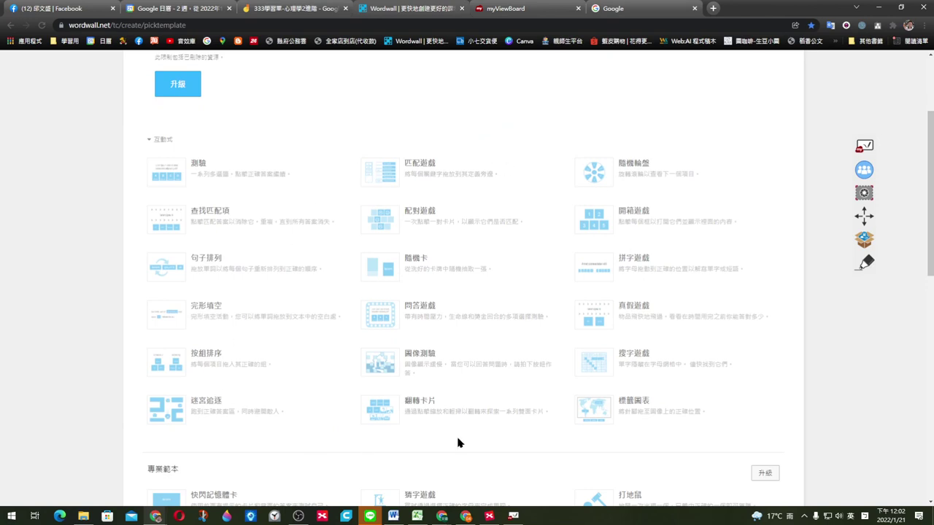
pyautogui.scroll(-1, 678, 343)
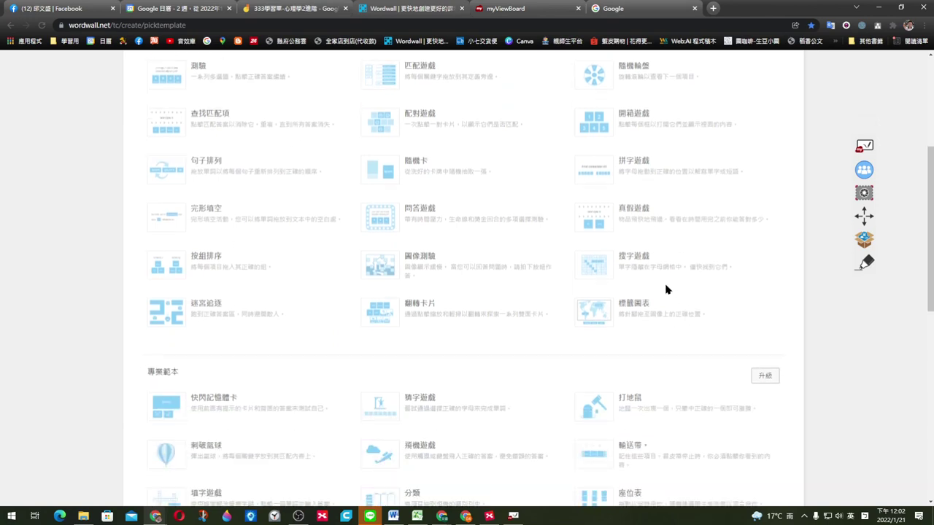
pyautogui.scroll(-3, 665, 289)
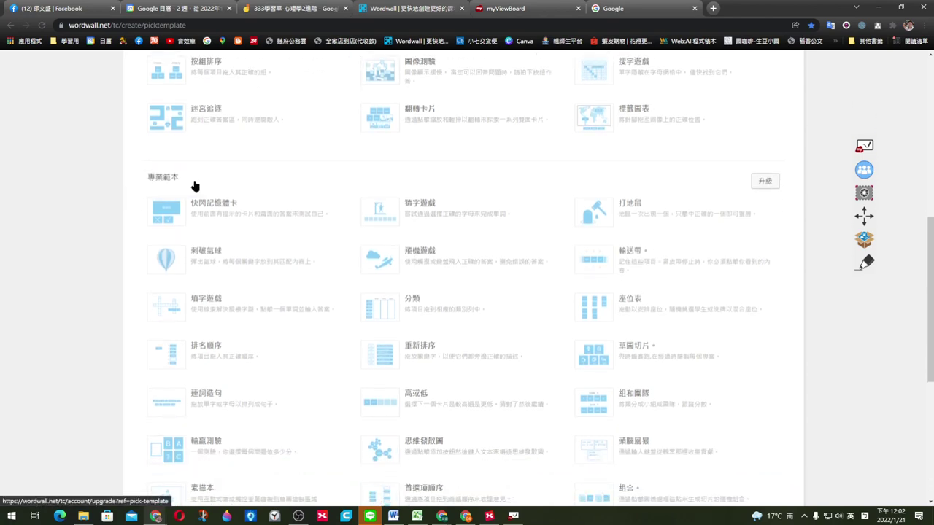
pyautogui.scroll(-1, 657, 298)
pyautogui.scroll(-1, 660, 297)
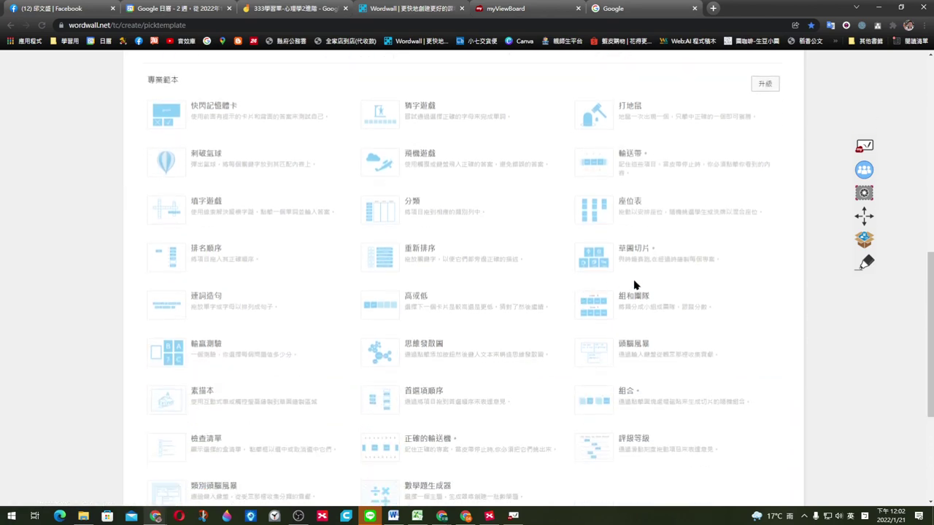
pyautogui.scroll(-1, 603, 299)
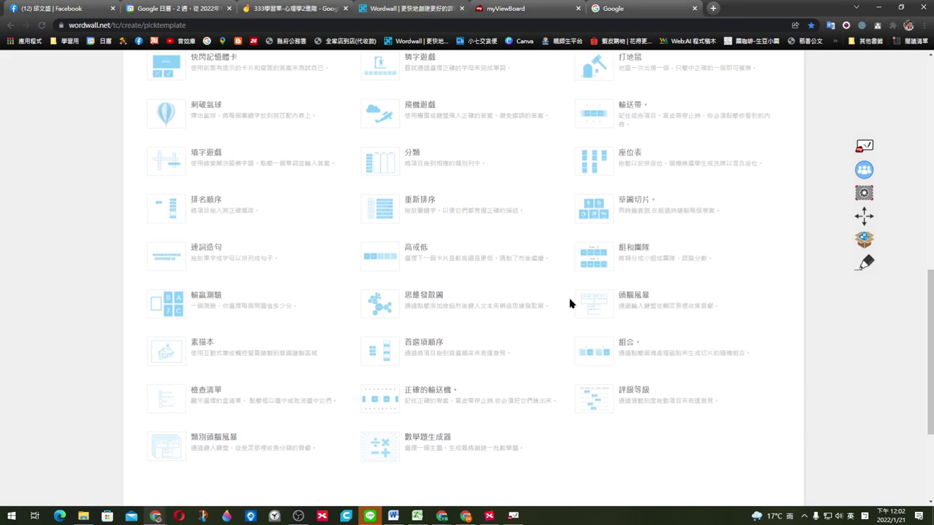
pyautogui.scroll(6, 576, 299)
pyautogui.scroll(2, 576, 290)
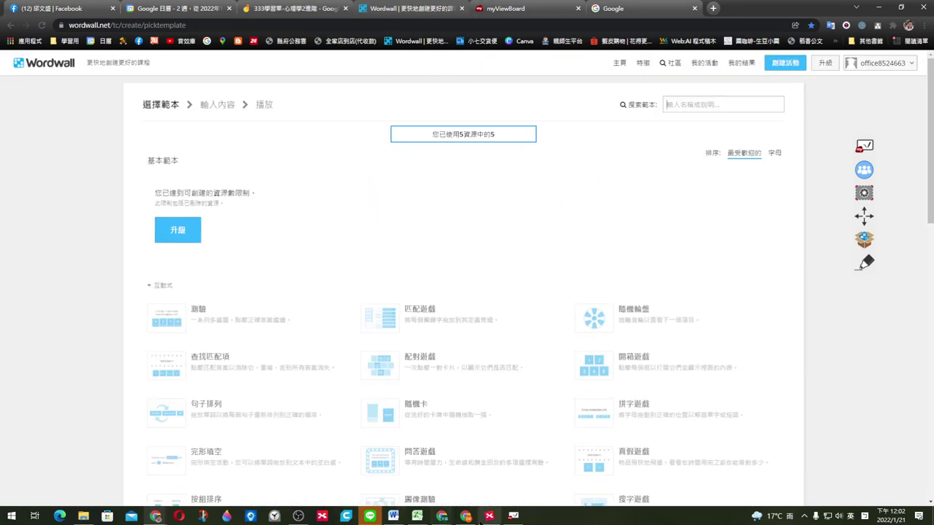
# Step: Bring the XMind mind map back and select the ZOOMIT node
pyautogui.click(489, 516)
pyautogui.scroll(-1, 729, 255)
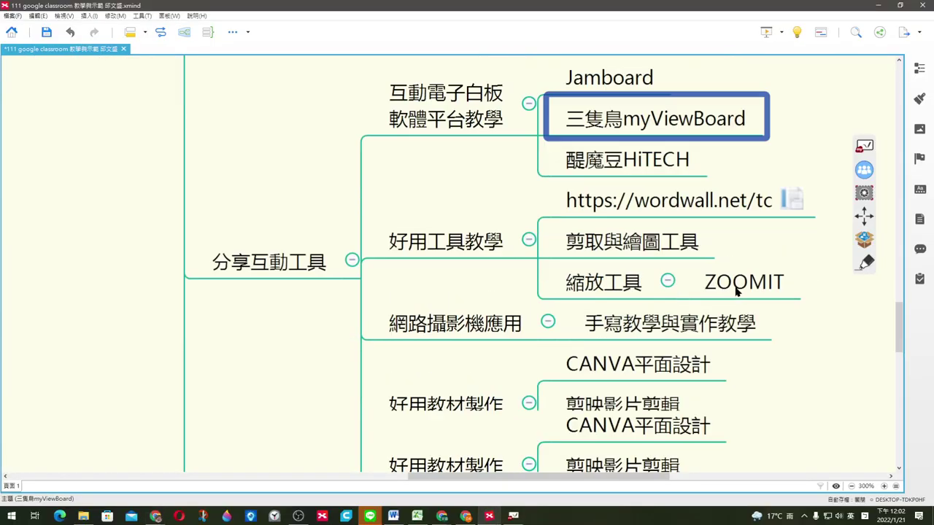
pyautogui.click(794, 269)
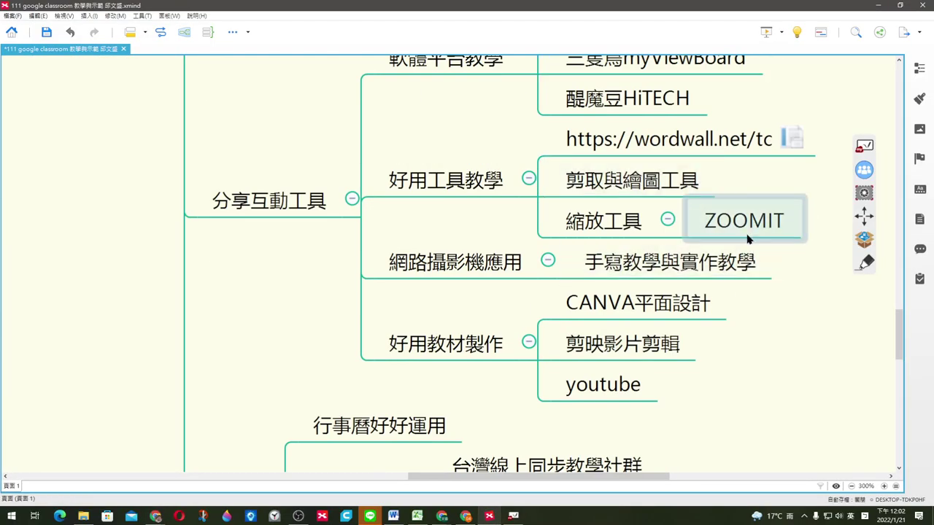
pyautogui.click(749, 232)
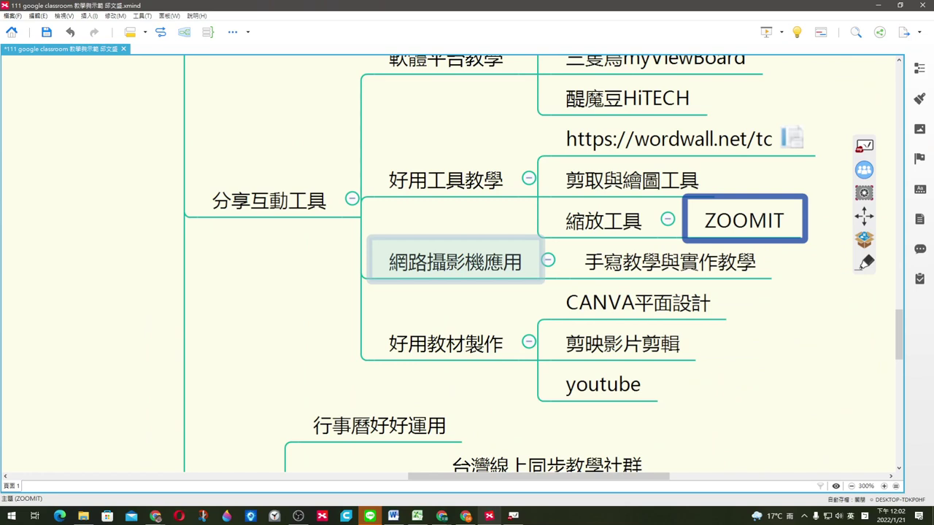
# Step: Circle 分享互動工具 and point a red arrow at it with ZoomIt, erase the marks, then select 手寫教學與實作教學
pyautogui.moveTo(232, 224)
pyautogui.mouseDown()
pyautogui.moveTo(196, 182)
pyautogui.moveTo(219, 210)
pyautogui.mouseUp()
pyautogui.moveTo(313, 132)
pyautogui.mouseDown()
pyautogui.moveTo(332, 167)
pyautogui.moveTo(403, 136)
pyautogui.mouseUp()
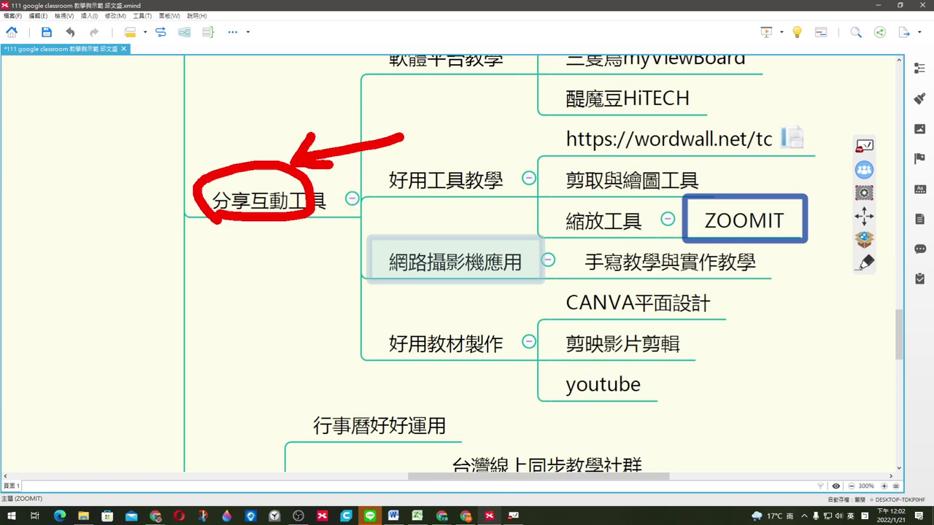
pyautogui.press('Escape')
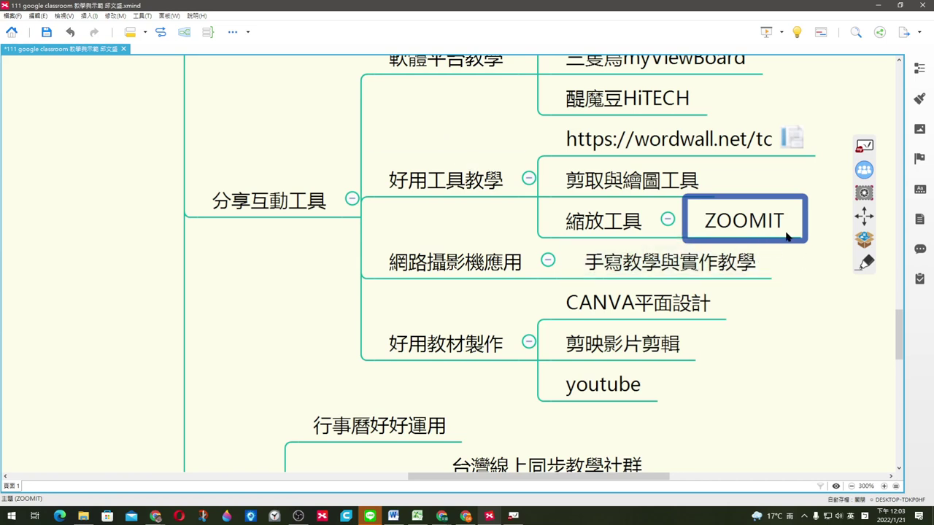
pyautogui.click(802, 263)
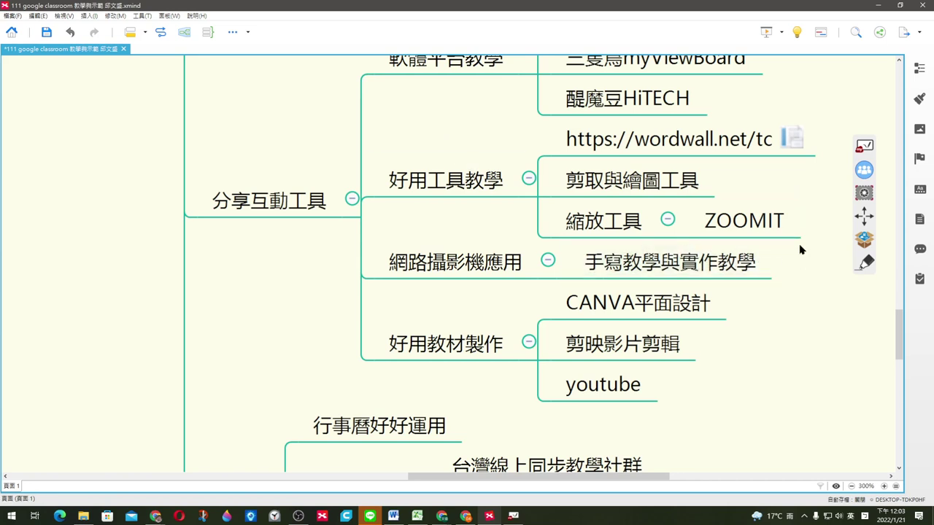
pyautogui.click(707, 274)
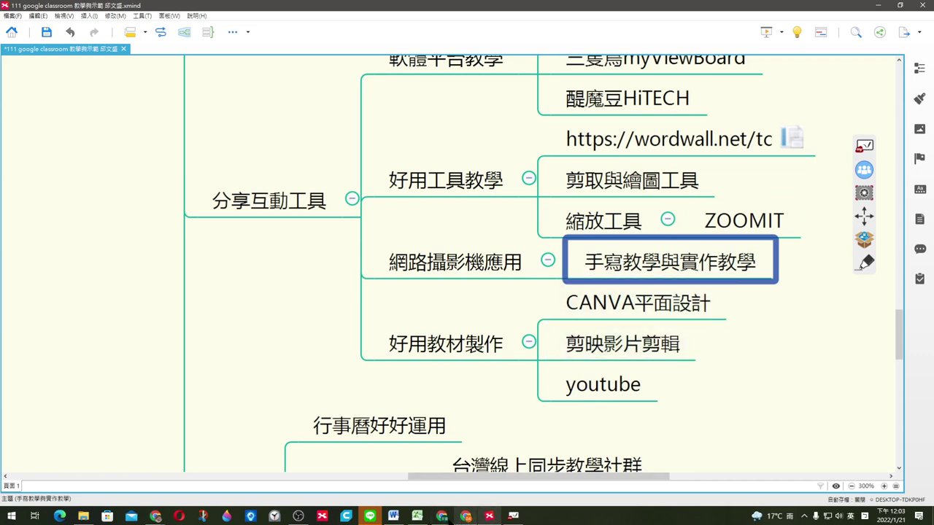
# Step: Stop sharing the screen to Google Meet with 停止共用
pyautogui.click(156, 516)
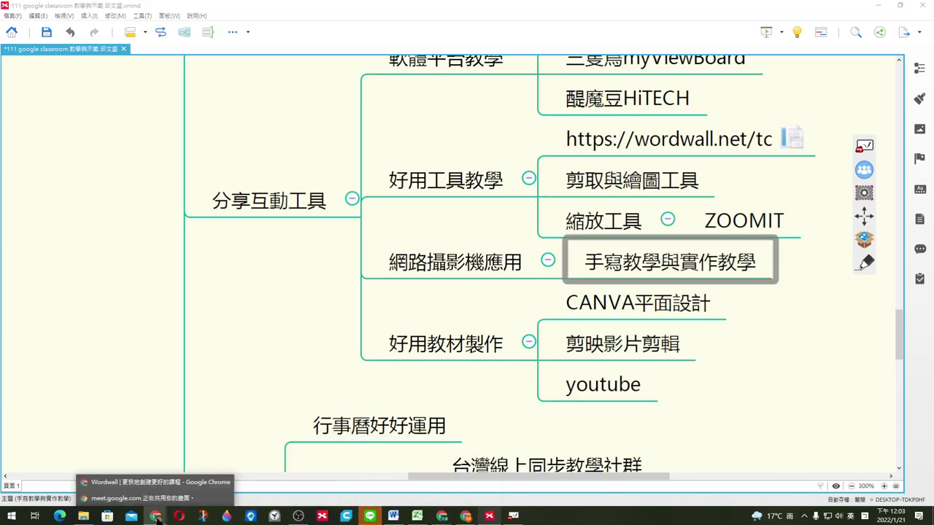
pyautogui.click(145, 499)
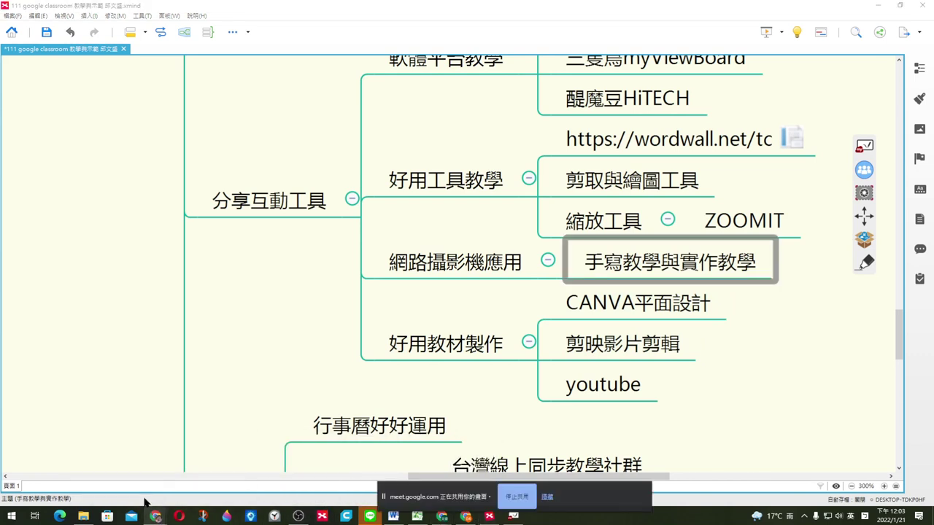
pyautogui.click(519, 498)
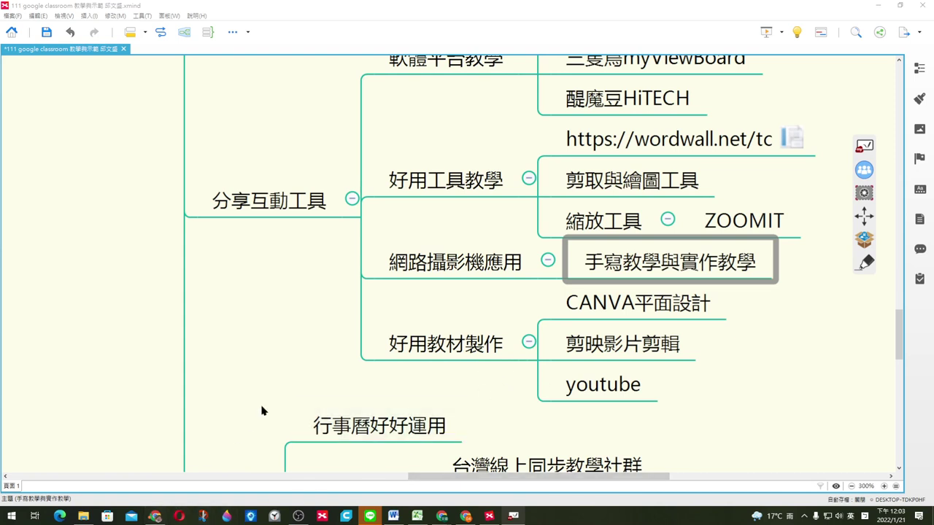
# Step: Show the Wordwall template page and minimize it twice to reveal the windows behind it
pyautogui.click(152, 513)
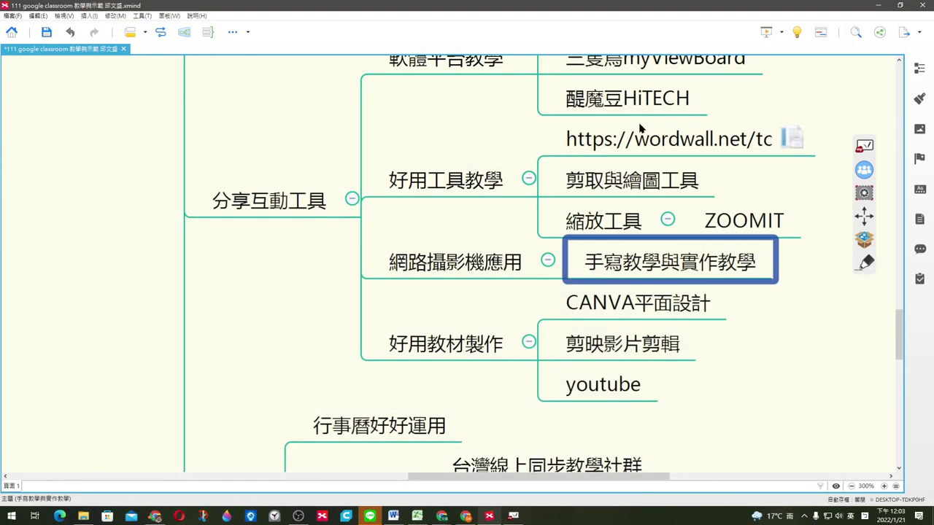
pyautogui.click(880, 8)
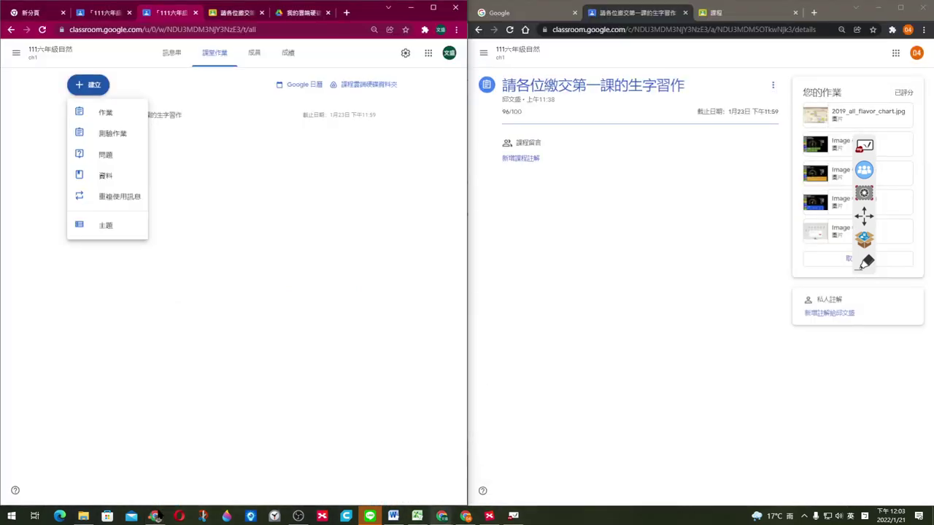
pyautogui.click(155, 516)
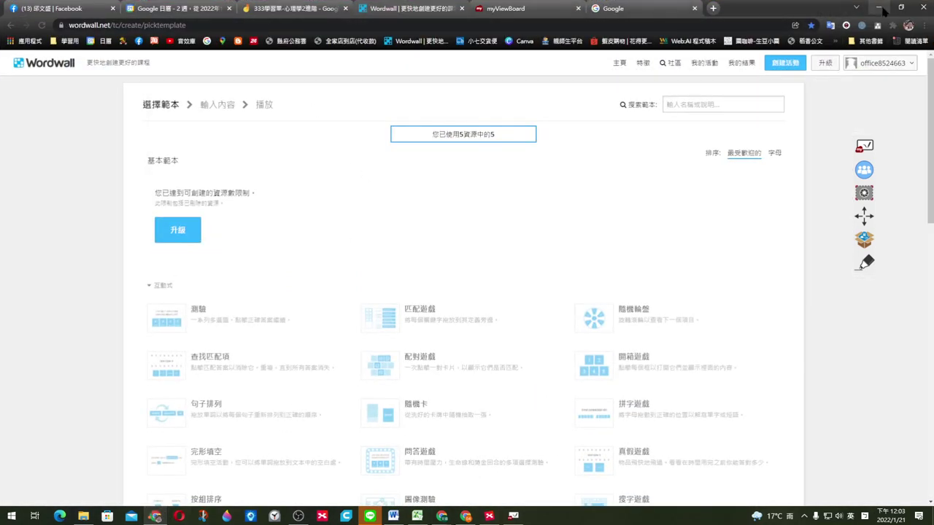
pyautogui.click(880, 8)
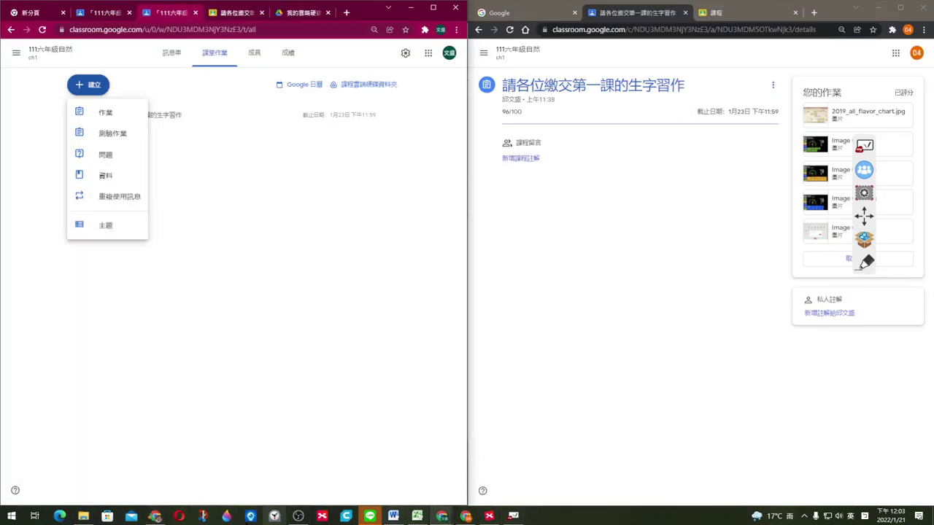
# Step: Check Chrome's taskbar window options, then return to the XMind mind map
pyautogui.rightClick(154, 516)
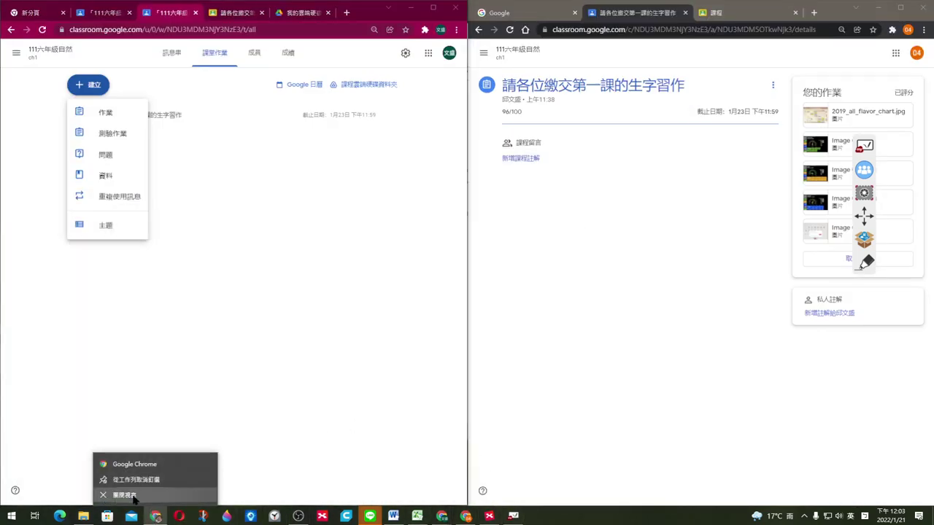
pyautogui.click(207, 416)
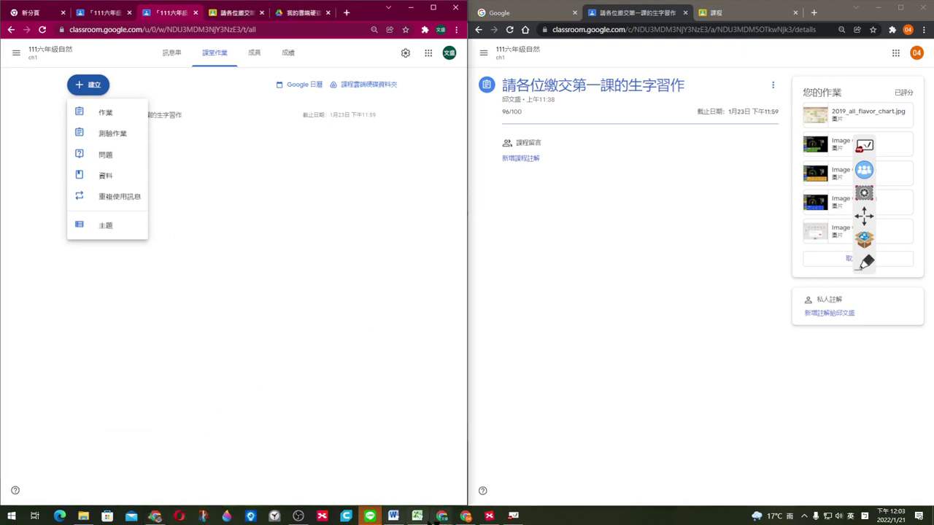
pyautogui.click(489, 516)
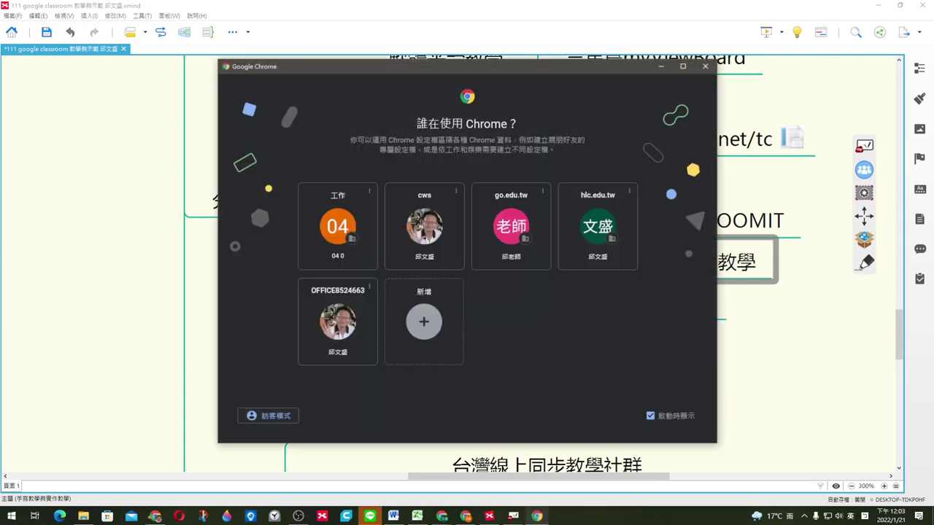
pyautogui.click(662, 67)
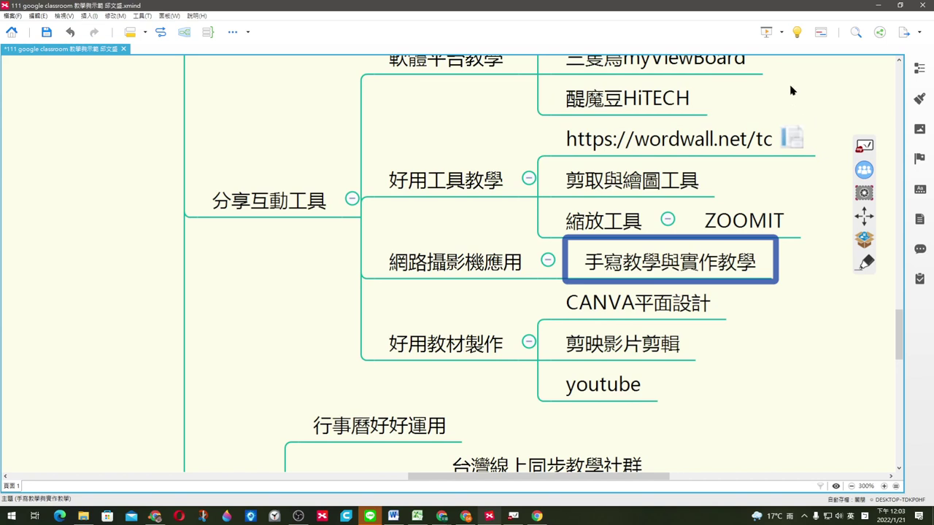
pyautogui.click(791, 89)
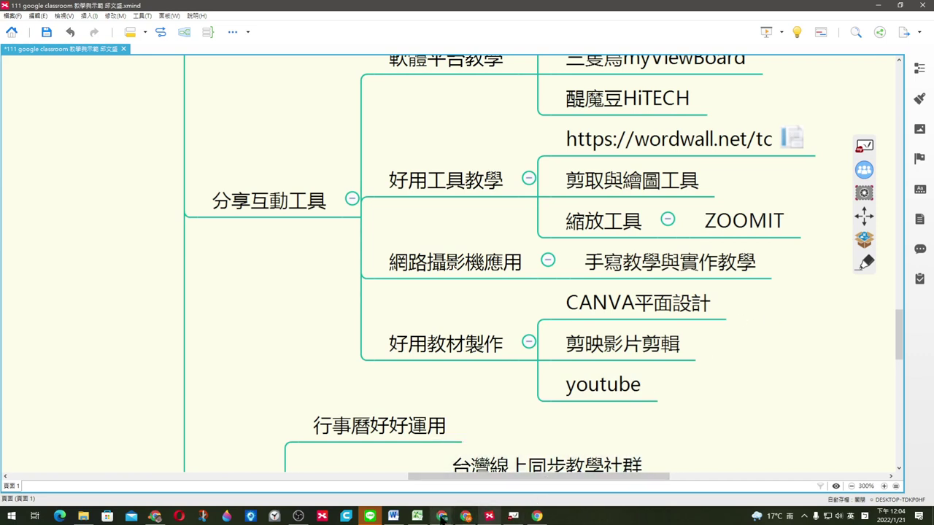
pyautogui.click(466, 517)
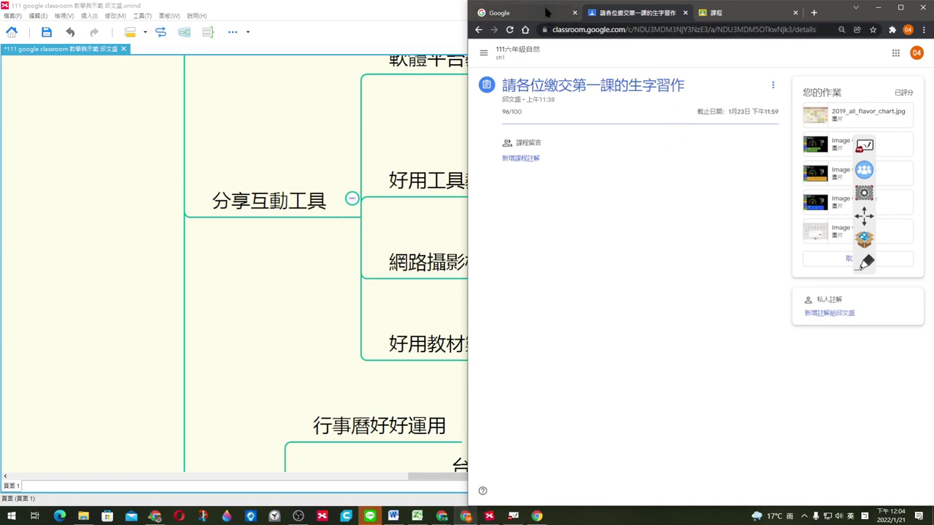
pyautogui.click(547, 11)
pyautogui.click(765, 15)
pyautogui.click(879, 7)
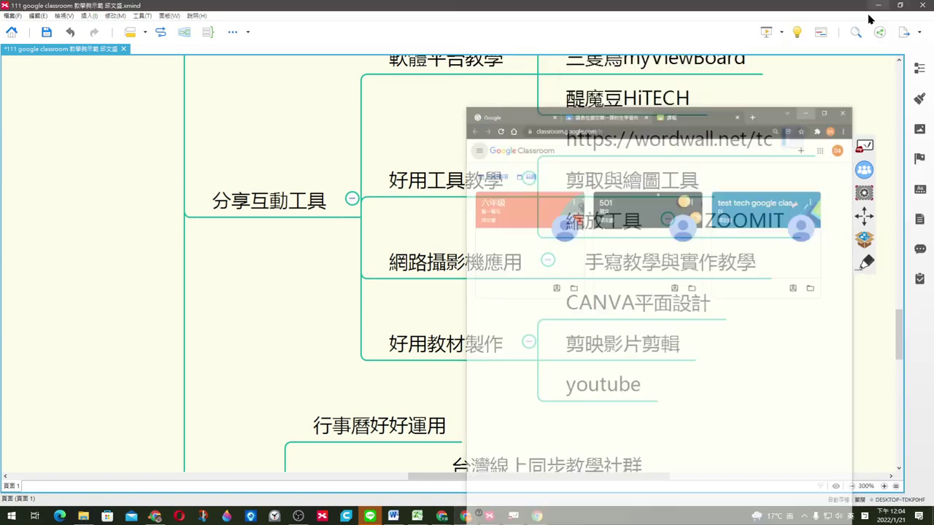
# Step: Switch the browser to the Facebook tab, re-maximize its window, then return to XMind
pyautogui.click(155, 517)
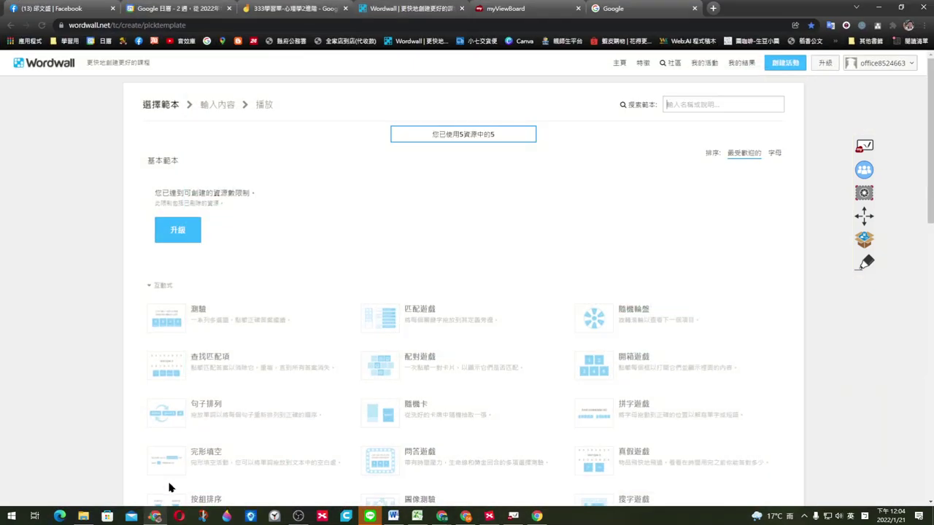
pyautogui.click(77, 8)
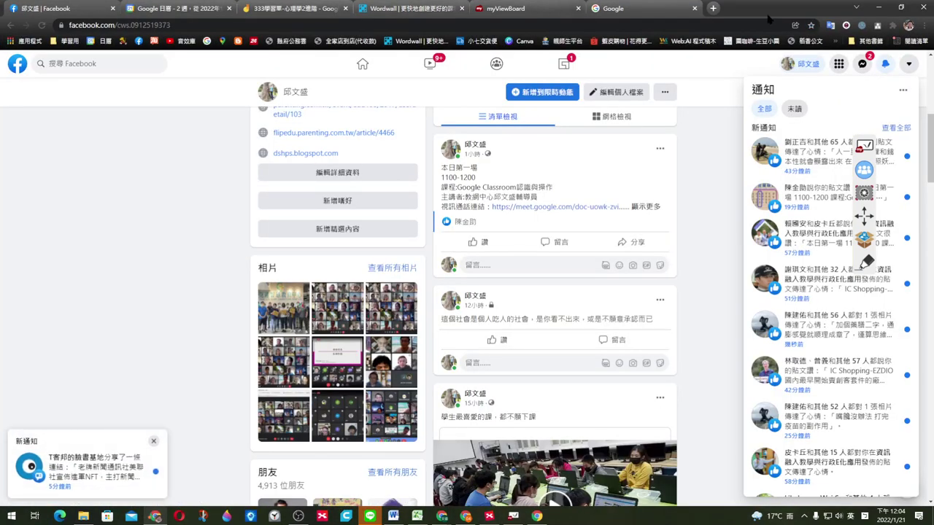
pyautogui.moveTo(772, 15); pyautogui.dragTo(778, 62)
pyautogui.click(910, 57)
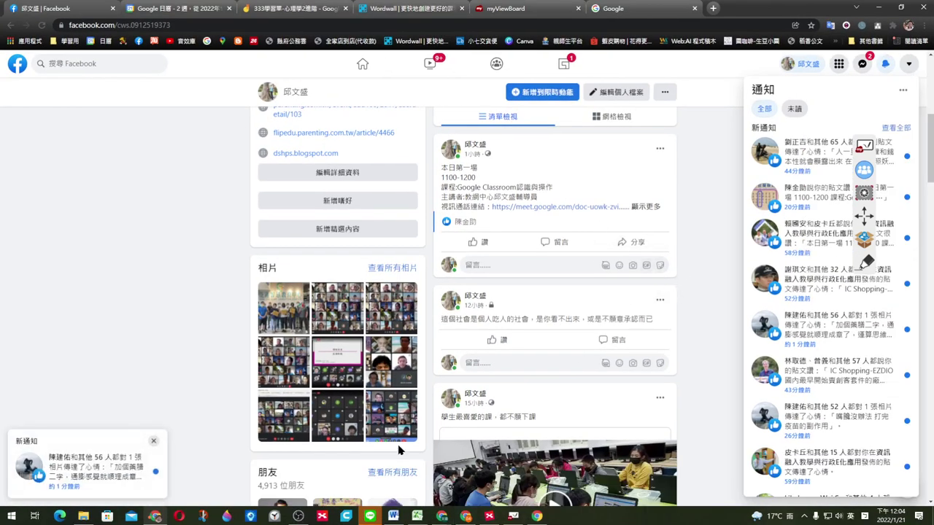
pyautogui.click(489, 516)
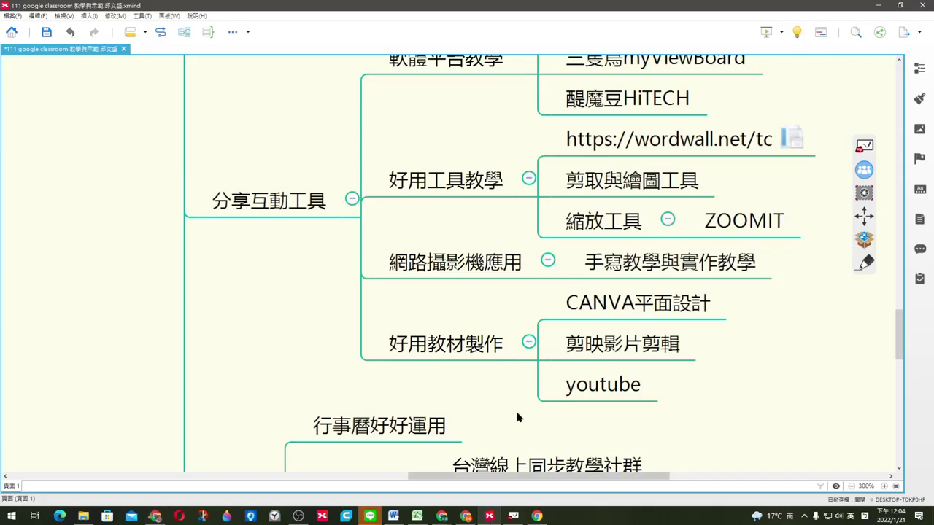
pyautogui.scroll(-1, 773, 329)
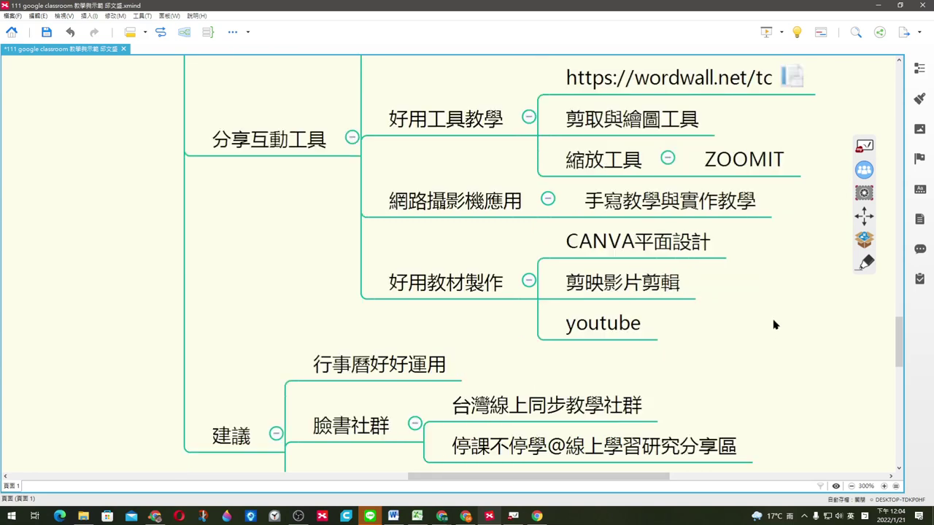
pyautogui.click(697, 243)
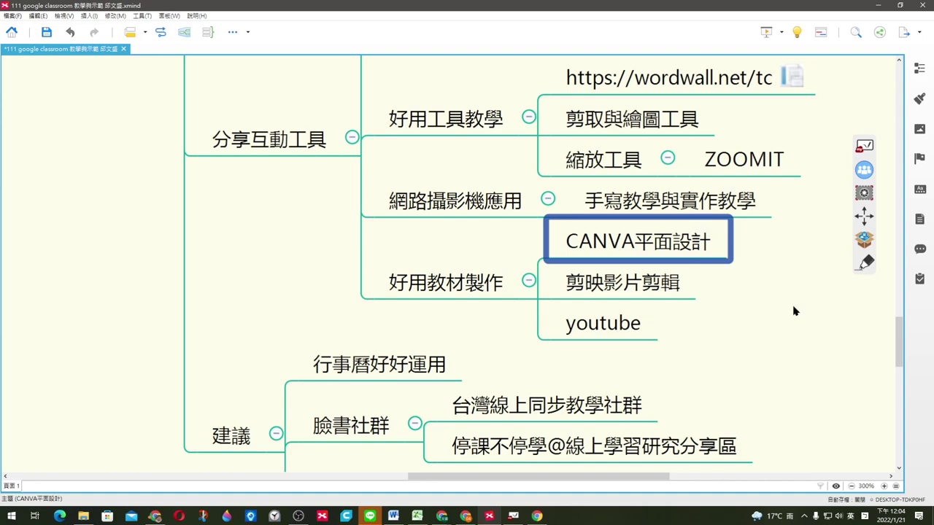
pyautogui.scroll(-1, 794, 310)
pyautogui.click(797, 253)
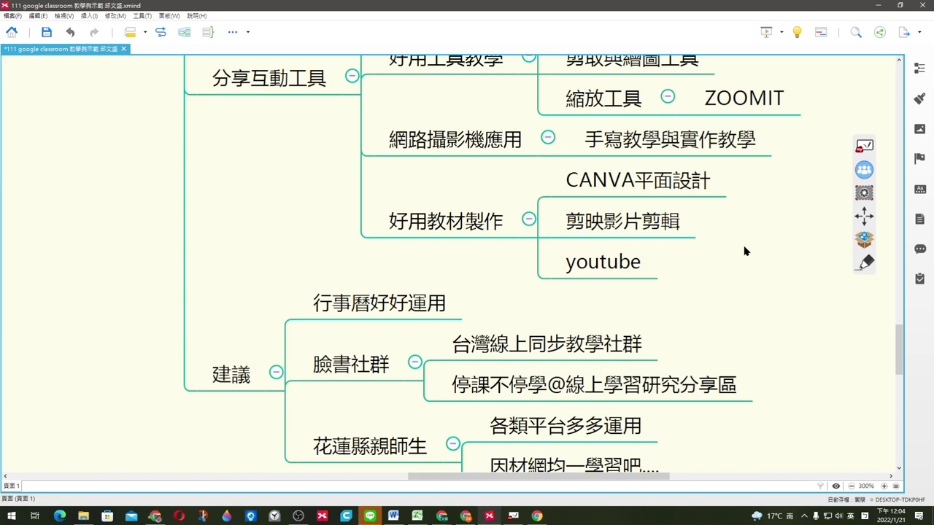
pyautogui.click(686, 224)
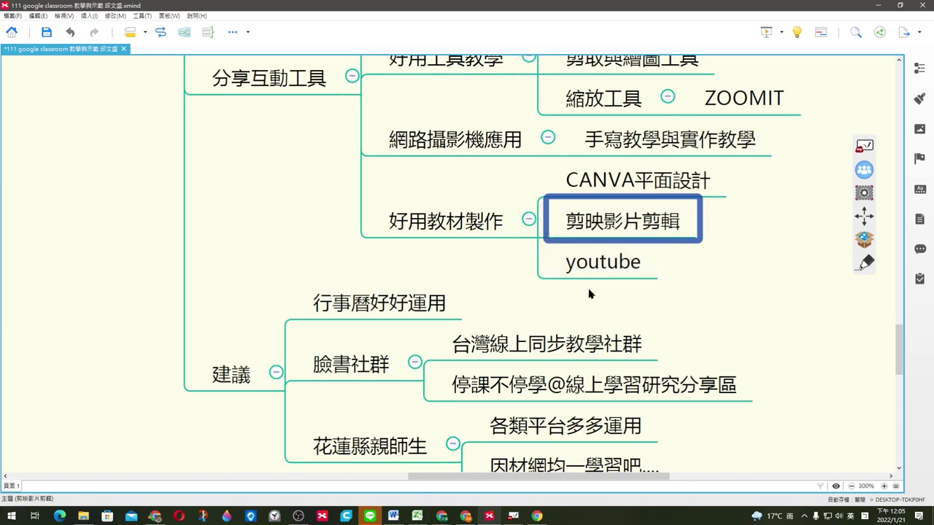
pyautogui.click(663, 224)
pyautogui.click(714, 275)
pyautogui.scroll(-3, 731, 280)
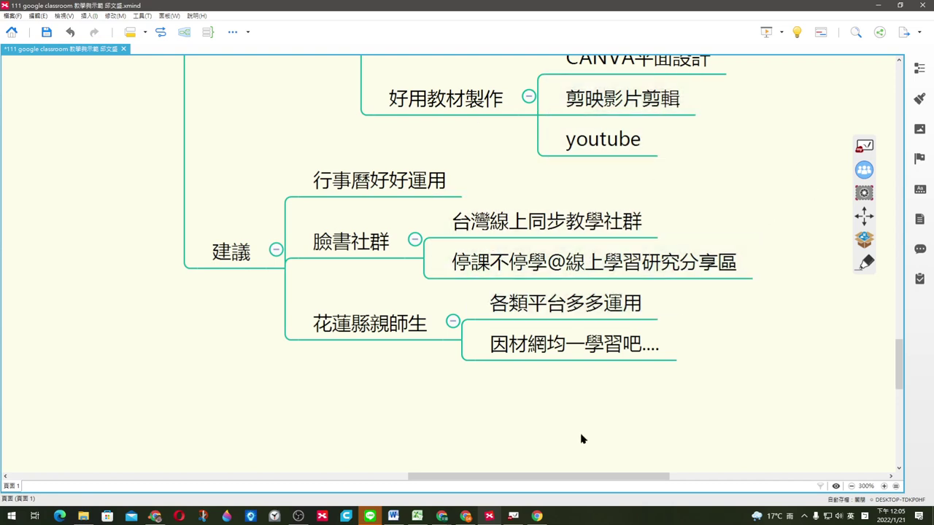
# Step: Dismiss the Chrome profile picker and close the Facebook browser window
pyautogui.click(537, 516)
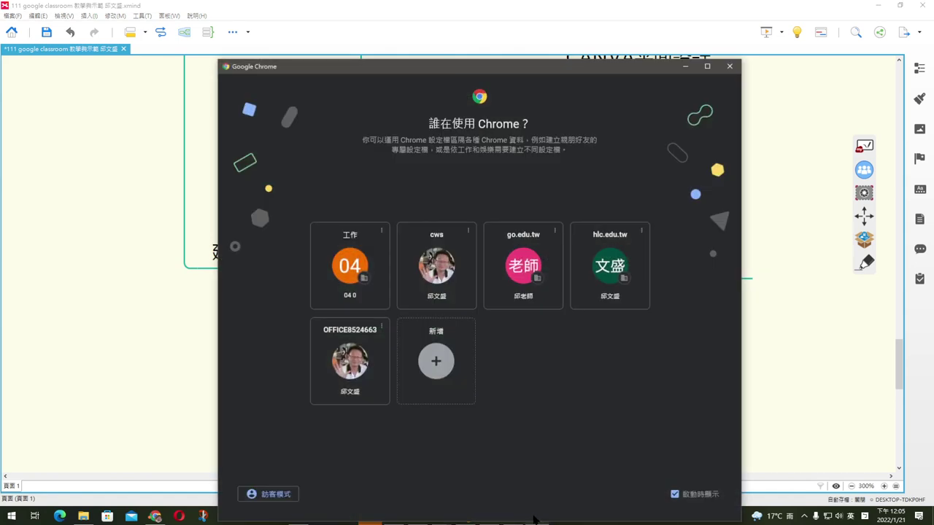
pyautogui.click(686, 57)
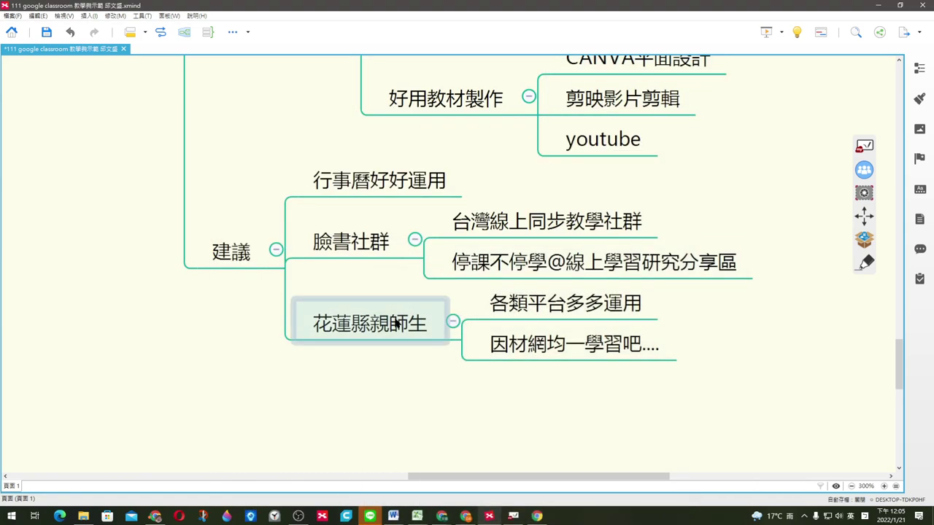
pyautogui.click(155, 516)
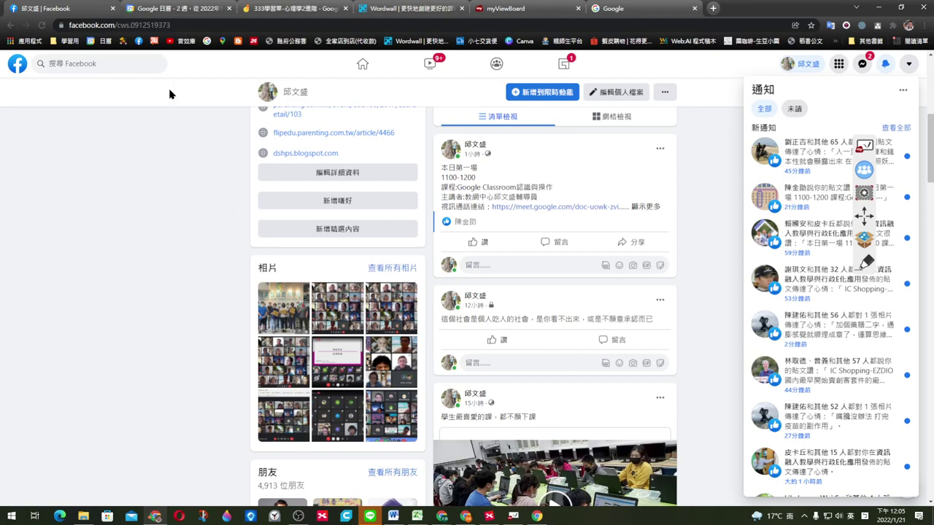
pyautogui.click(923, 7)
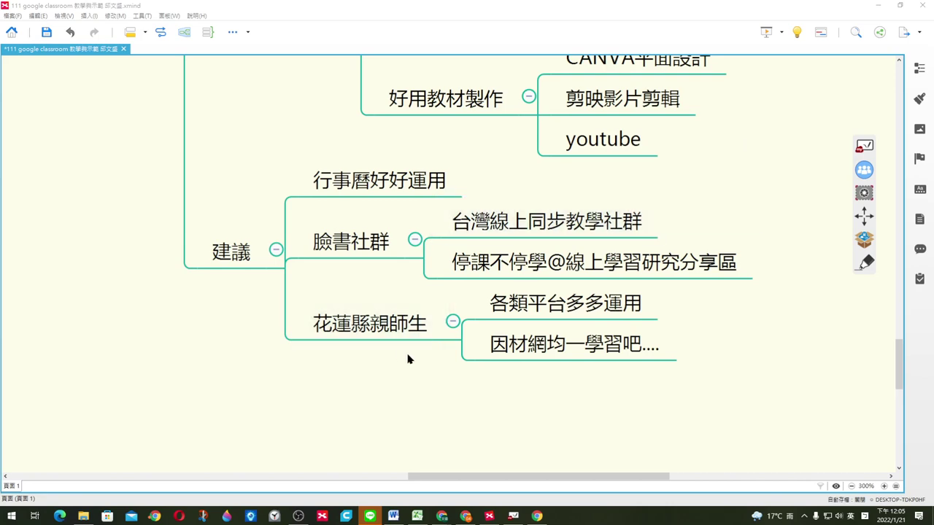
# Step: Open a Chrome window with the shared office profile, then return to the XMind mind map
pyautogui.click(155, 517)
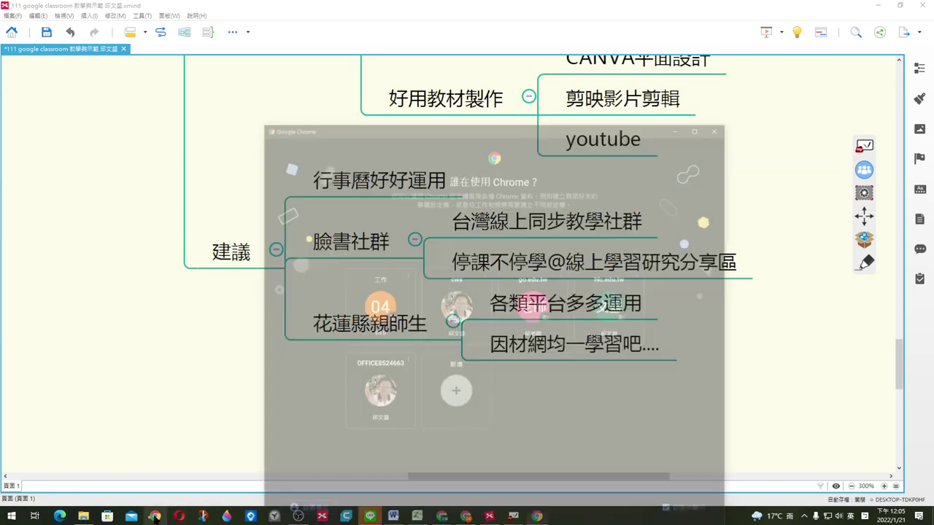
pyautogui.rightClick(154, 517)
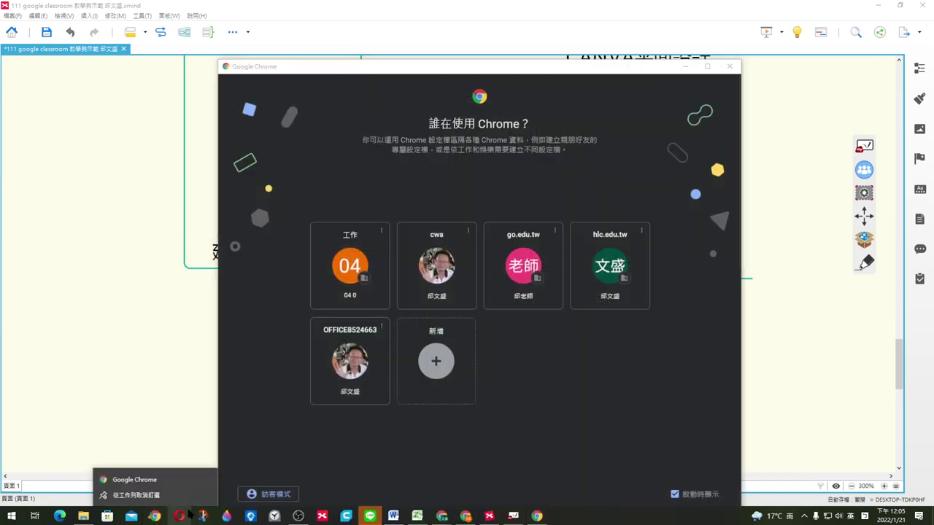
pyautogui.click(350, 441)
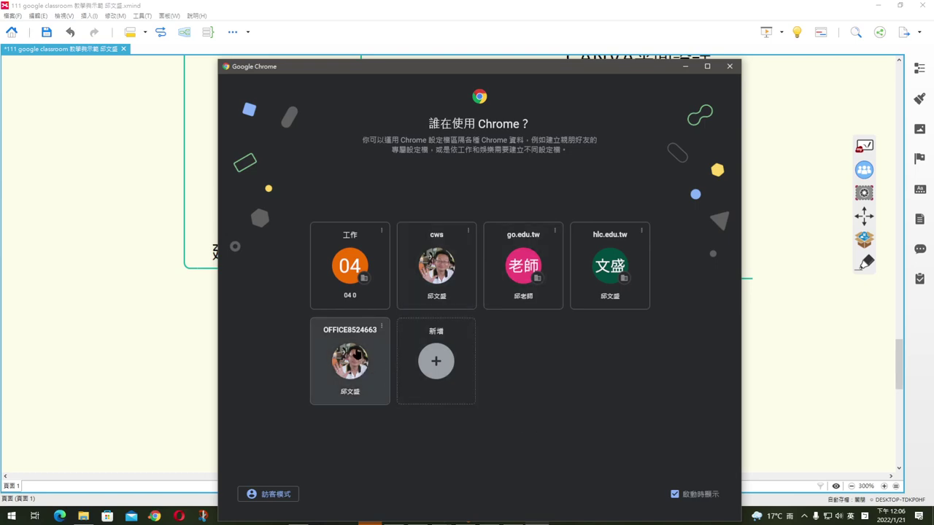
pyautogui.click(357, 354)
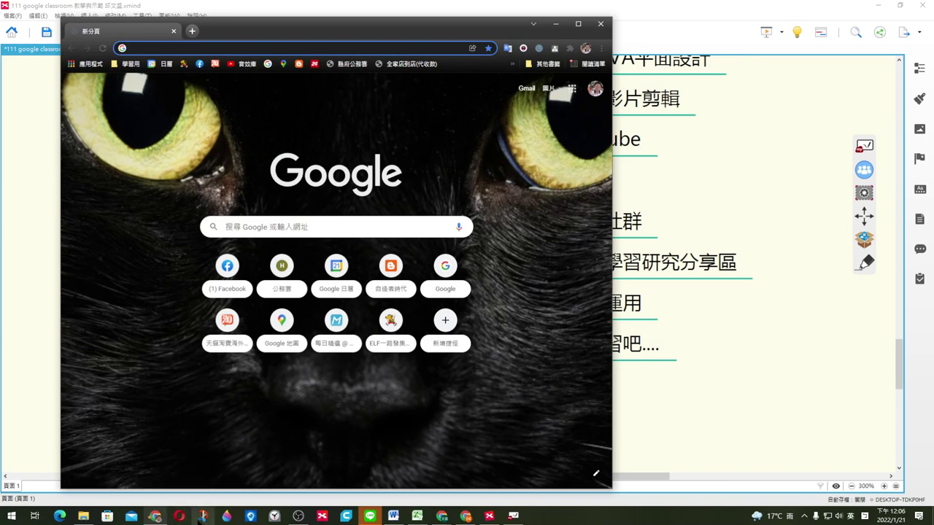
pyautogui.click(441, 516)
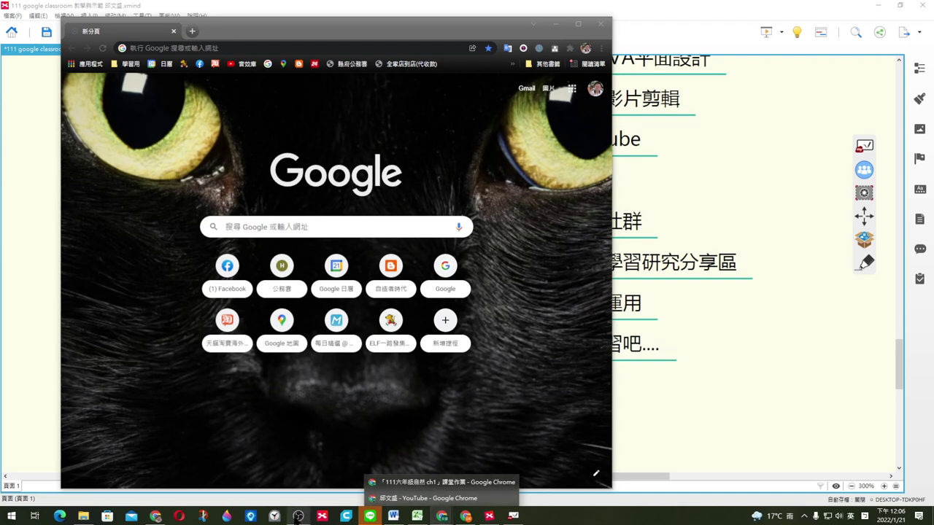
pyautogui.click(701, 373)
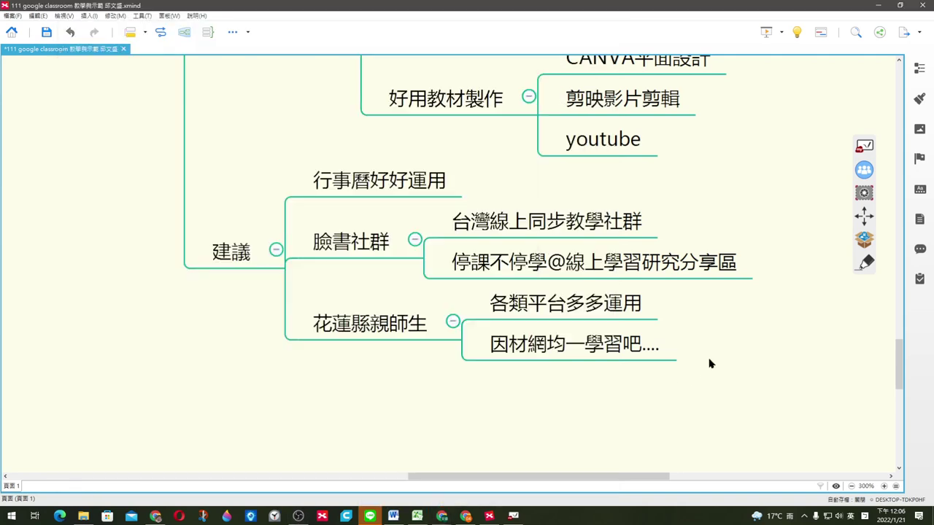
# Step: Close the extra new-tab Chrome window via the taskbar jump list, then show the hidden tray icons
pyautogui.click(442, 516)
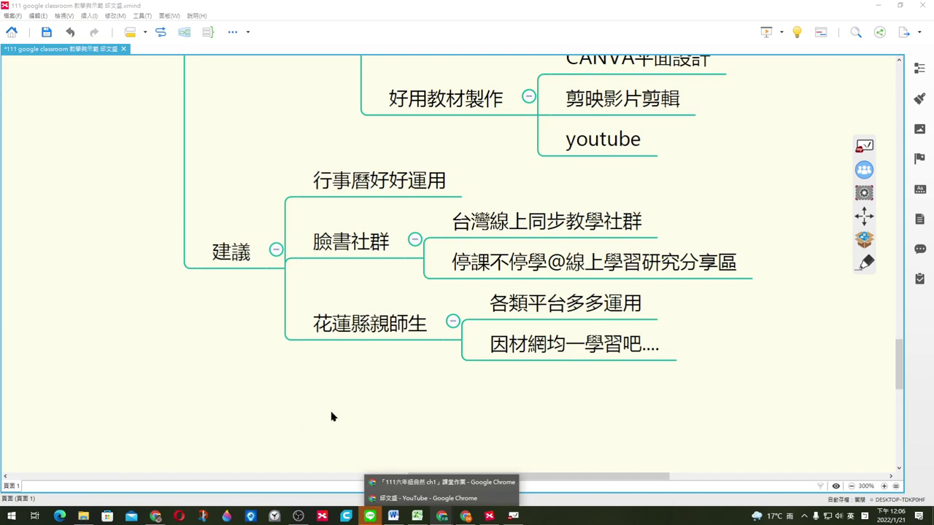
pyautogui.click(155, 516)
pyautogui.rightClick(155, 515)
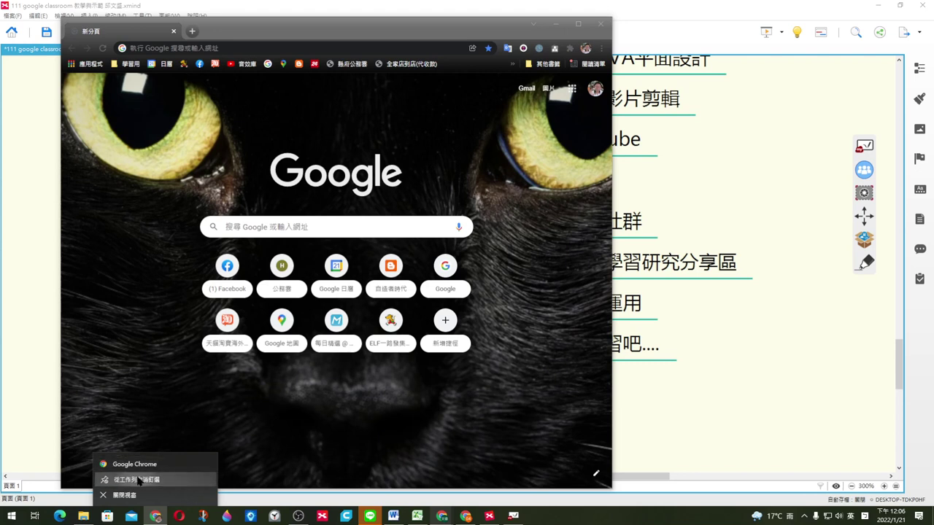
pyautogui.click(138, 479)
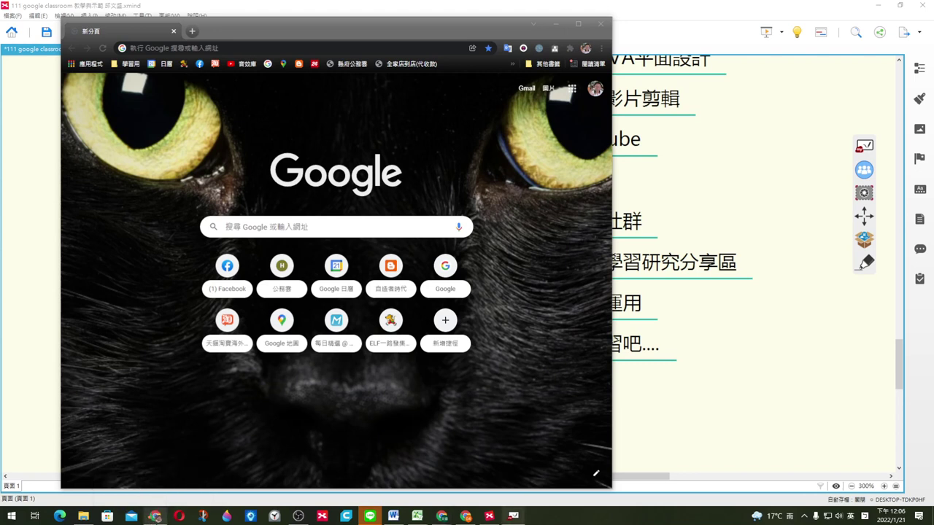
pyautogui.click(156, 516)
pyautogui.click(155, 516)
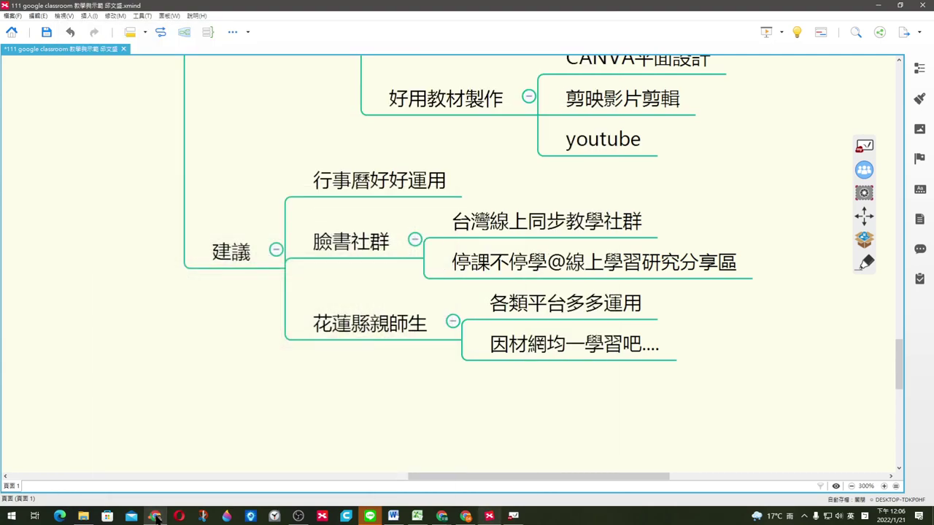
pyautogui.click(156, 516)
pyautogui.rightClick(155, 516)
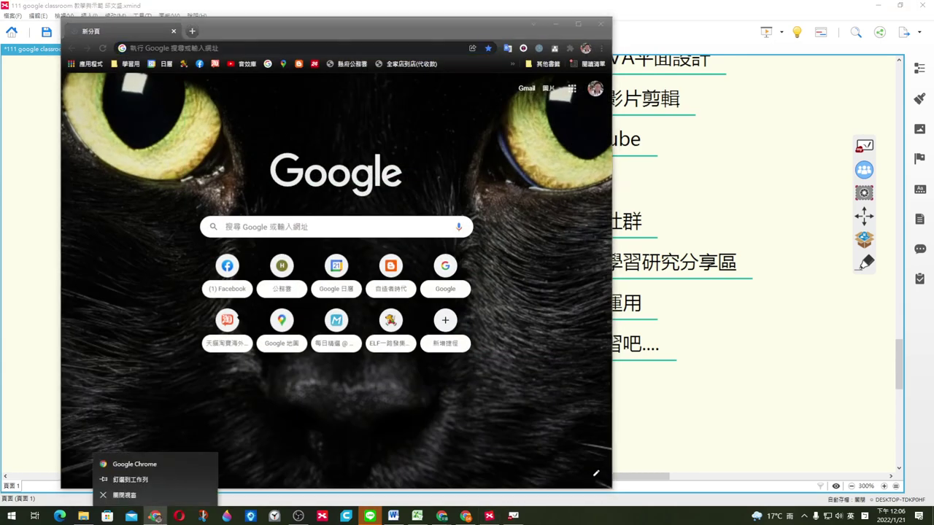
pyautogui.click(601, 24)
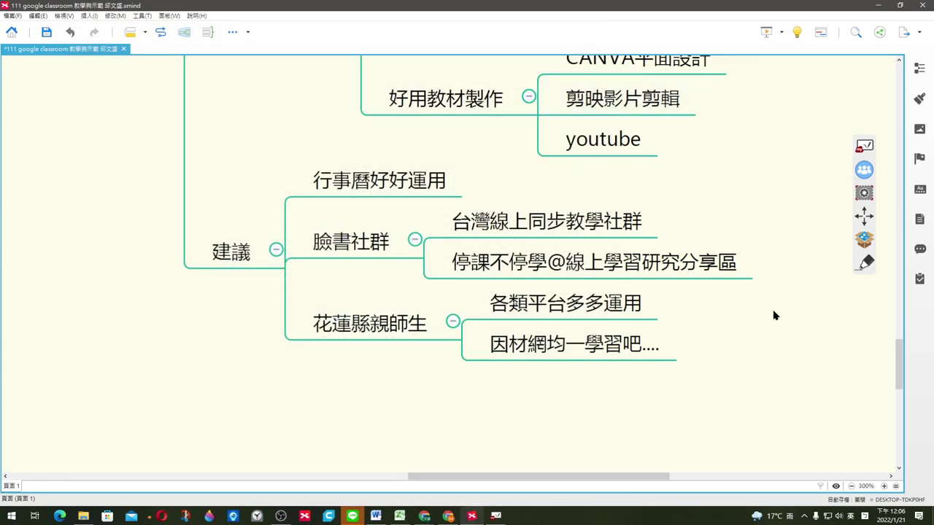
pyautogui.click(804, 516)
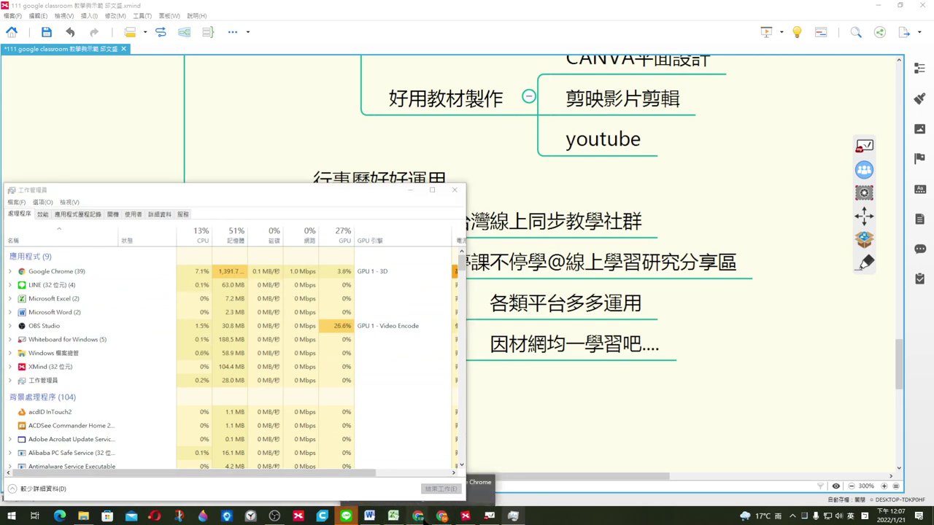
# Step: Minimize Task Manager and bring the Classroom course page to the front
pyautogui.click(418, 517)
pyautogui.click(410, 190)
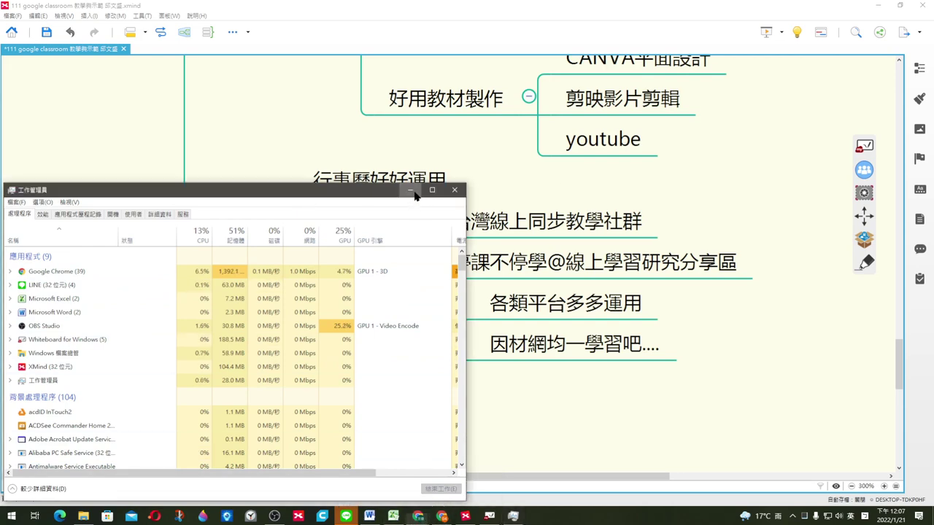
pyautogui.moveTo(418, 515)
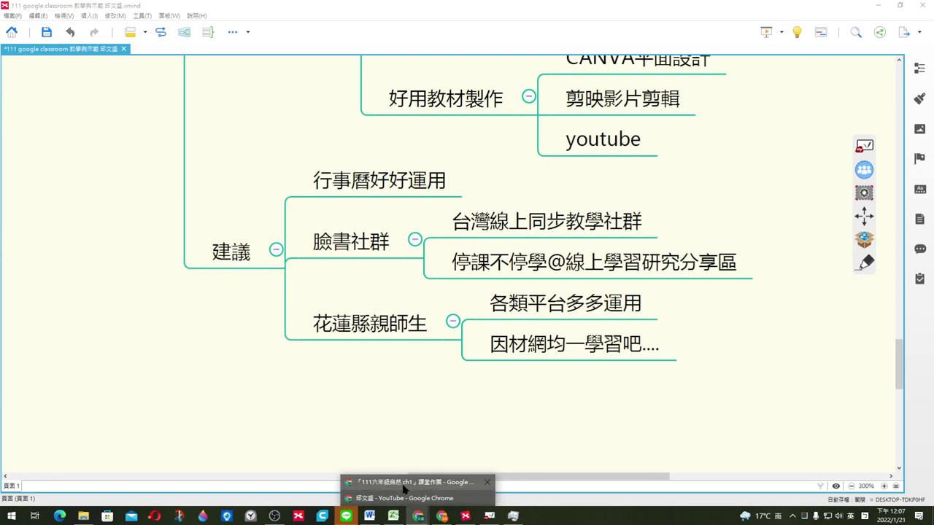
pyautogui.click(398, 499)
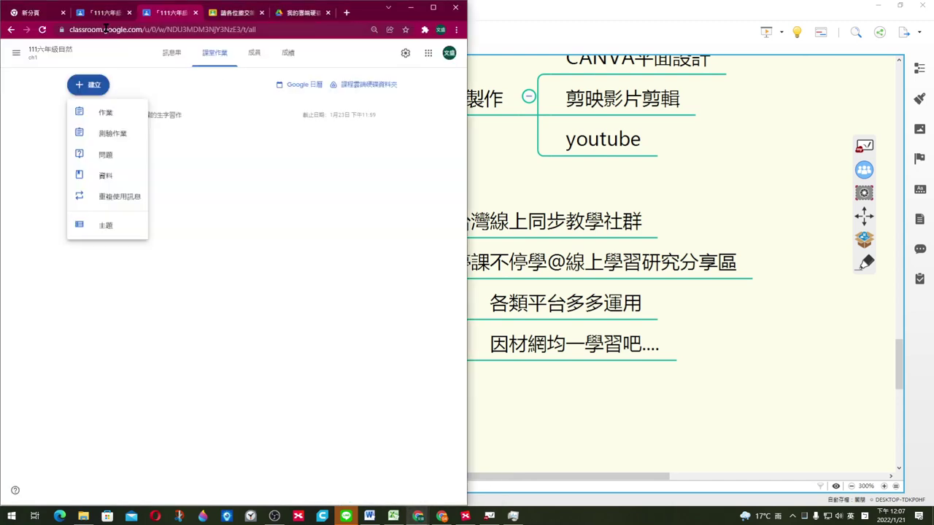
# Step: Look through the new tab, course, assignment and Google Drive tabs, then reopen the browser window
pyautogui.click(34, 14)
pyautogui.click(96, 14)
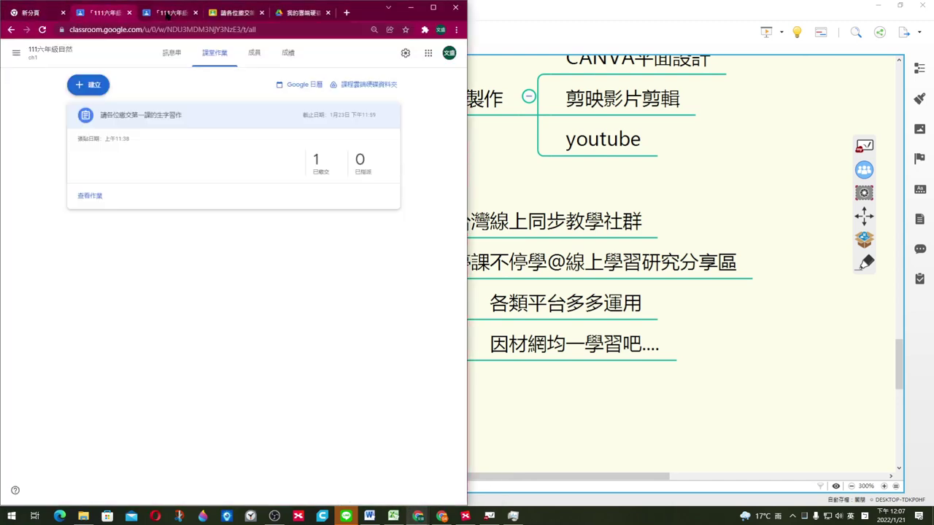
pyautogui.click(170, 14)
pyautogui.click(231, 14)
pyautogui.click(298, 15)
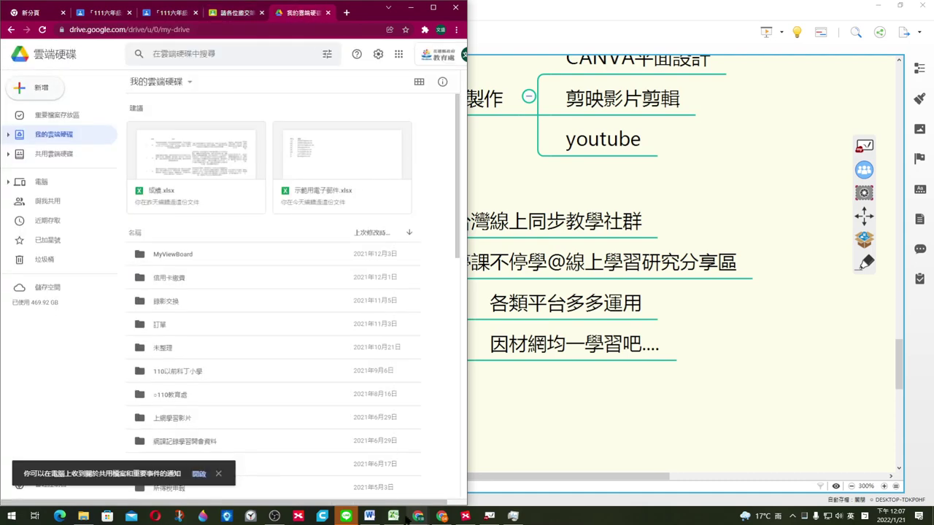
pyautogui.click(455, 7)
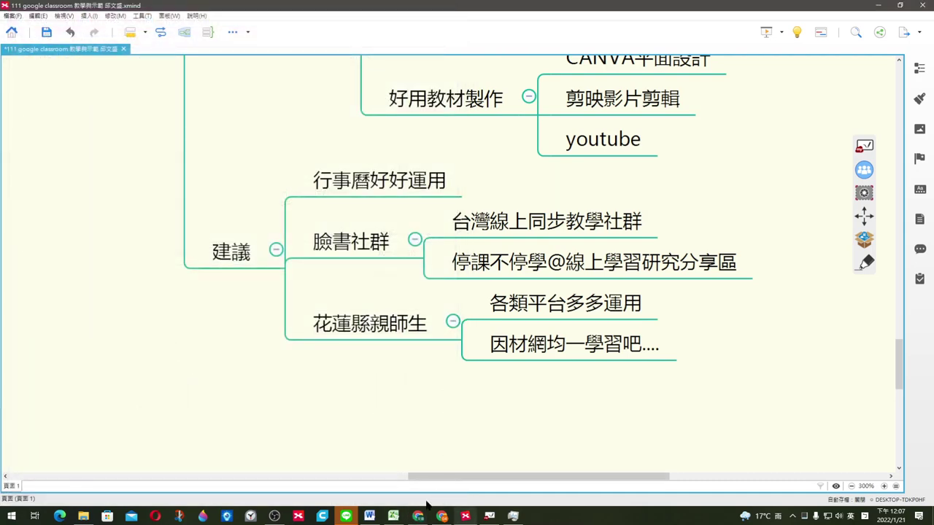
pyautogui.click(419, 515)
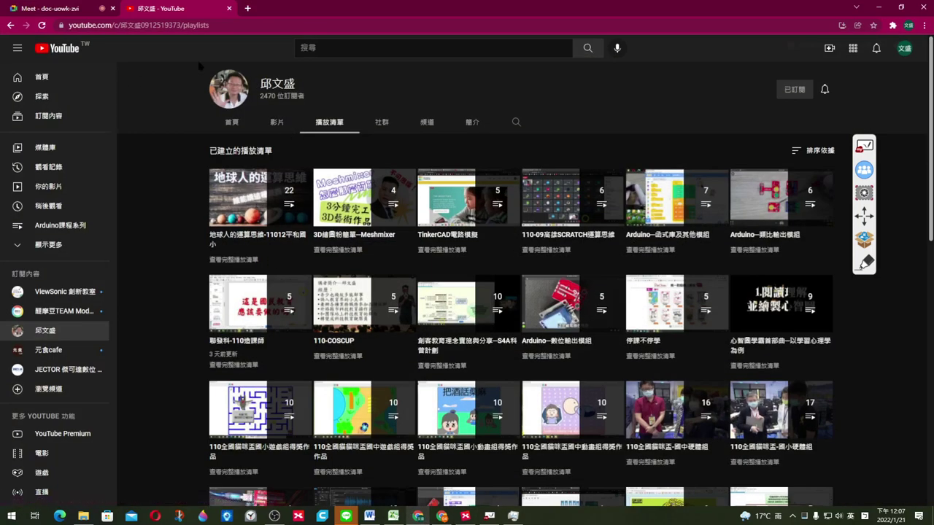
# Step: Close the YouTube tab and scroll down the Meet call page
pyautogui.click(230, 8)
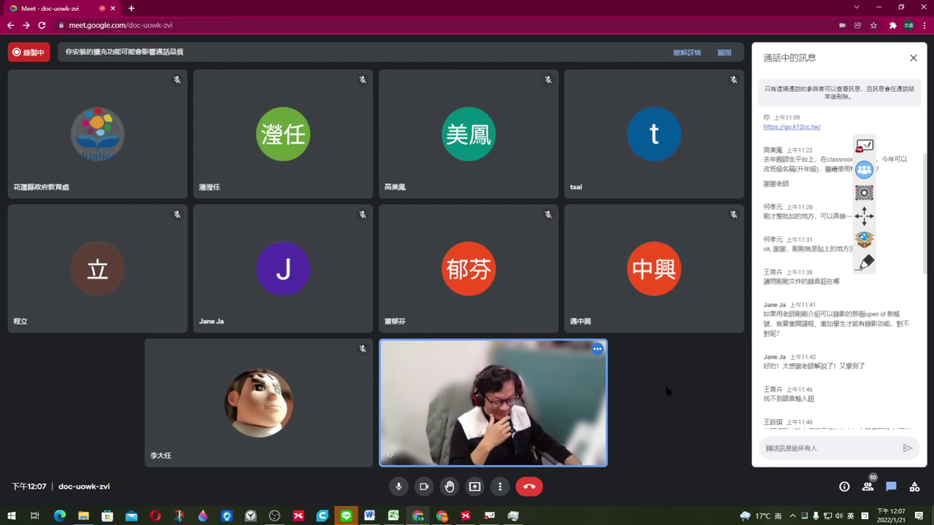
pyautogui.scroll(-5, 868, 377)
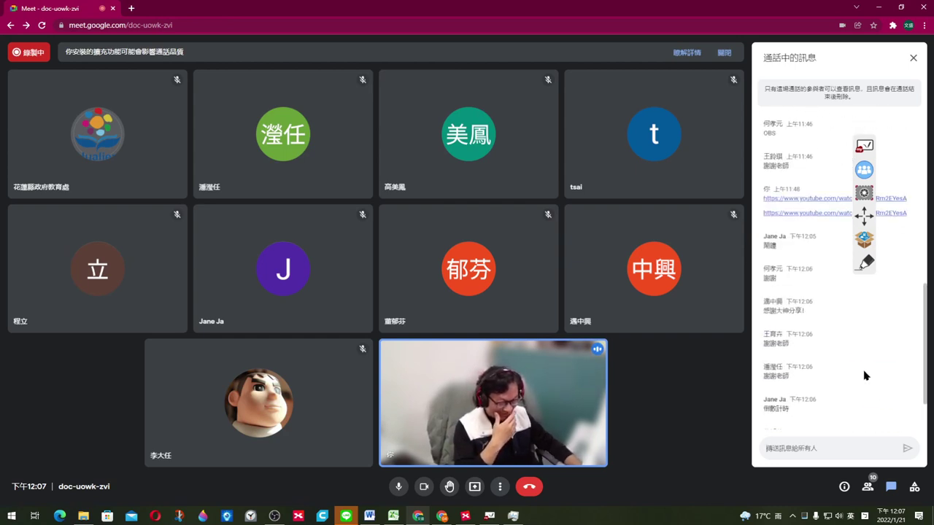
pyautogui.scroll(-1, 845, 373)
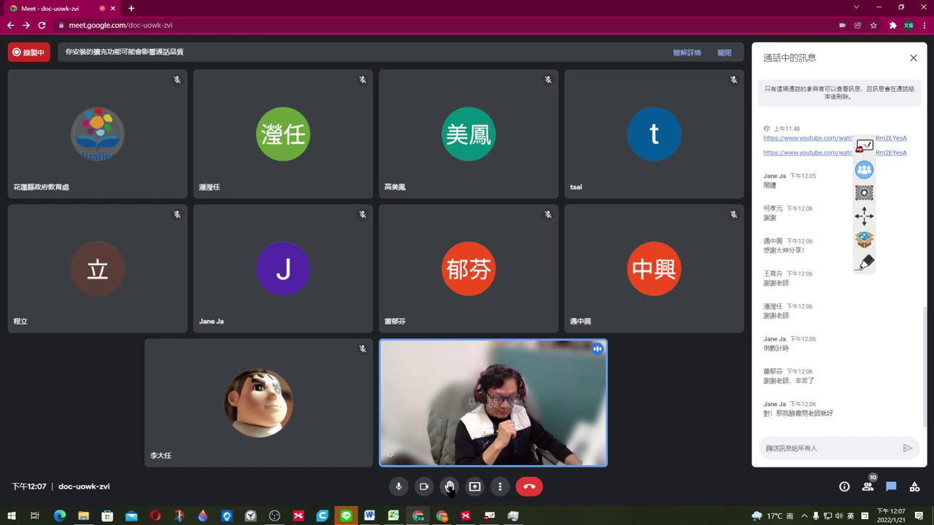
# Step: Present the entire Screen 1 to the call, then Alt+Tab back to XMind
pyautogui.click(475, 486)
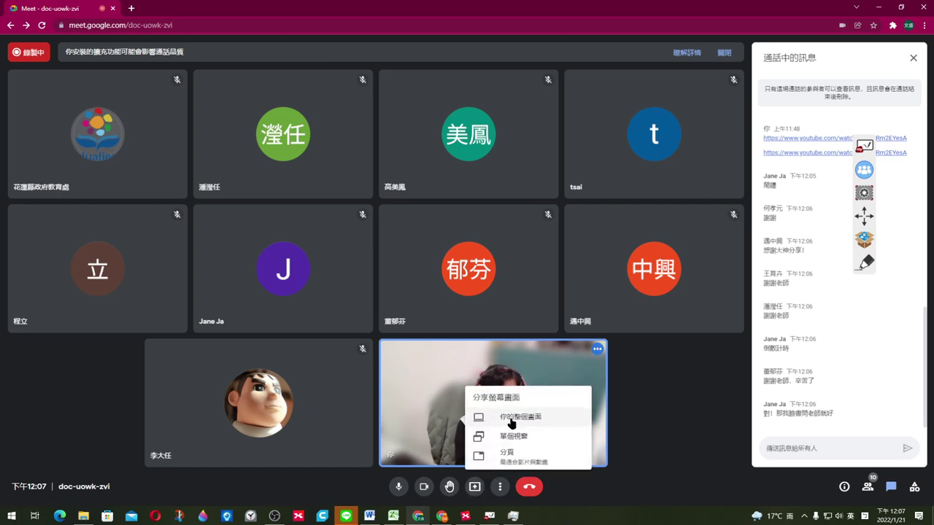
pyautogui.click(512, 422)
pyautogui.click(402, 129)
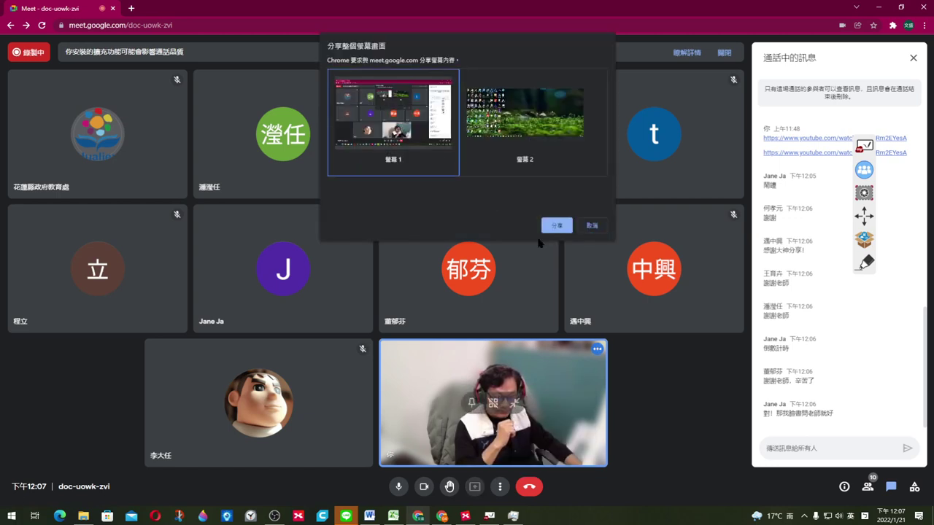
pyautogui.click(557, 225)
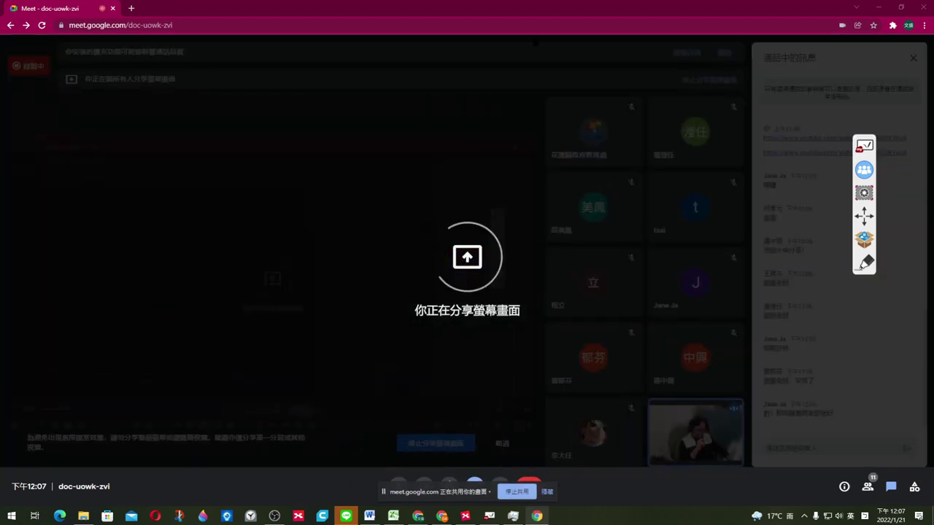
pyautogui.hotkey('alt', 'Tab')
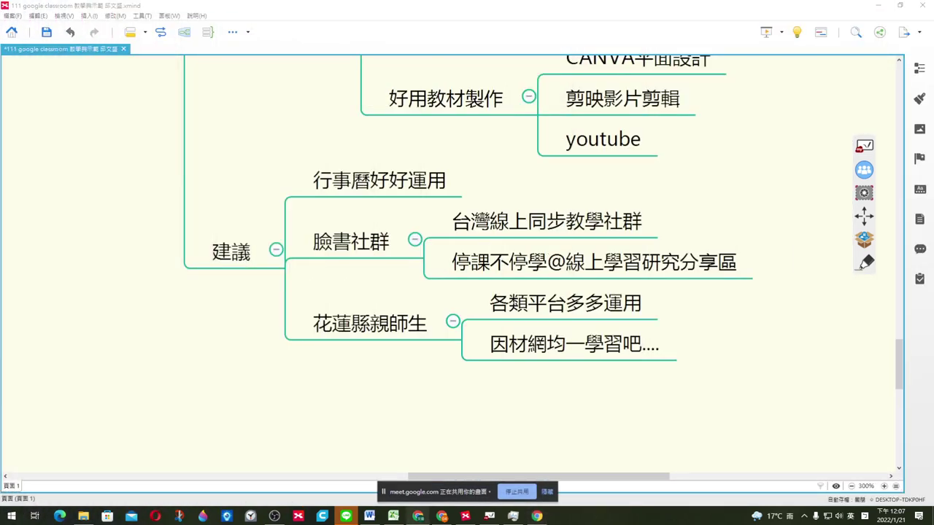
# Step: Search Start for 鬧鐘 and launch the Alarms & Clock app
pyautogui.click(11, 518)
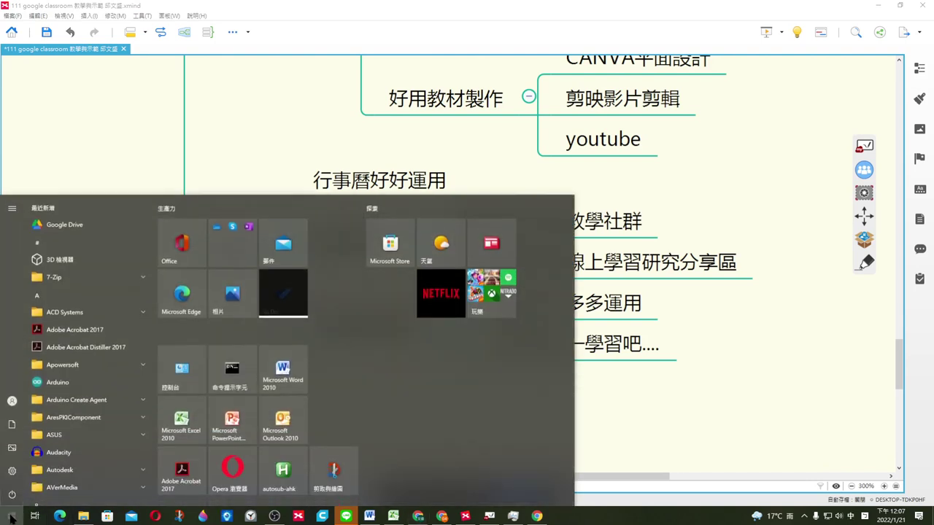
pyautogui.write('鬧鐘')
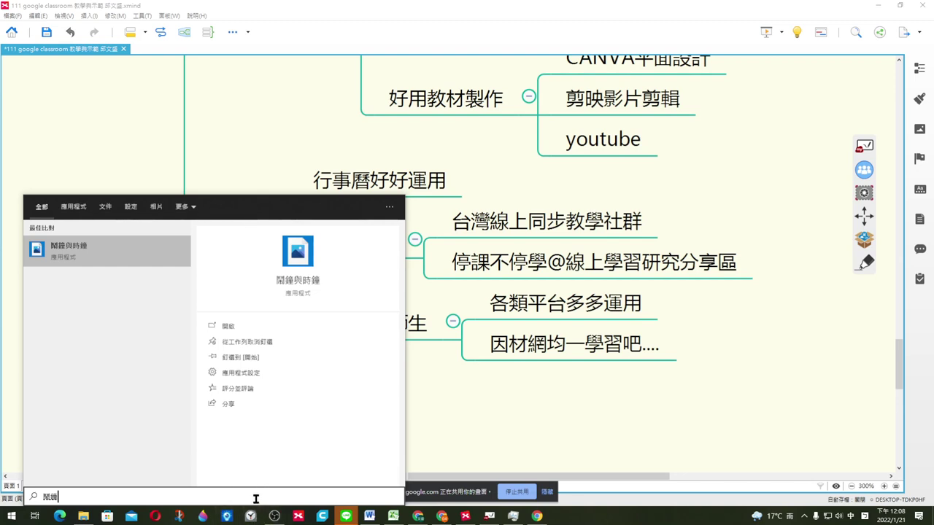
pyautogui.click(251, 517)
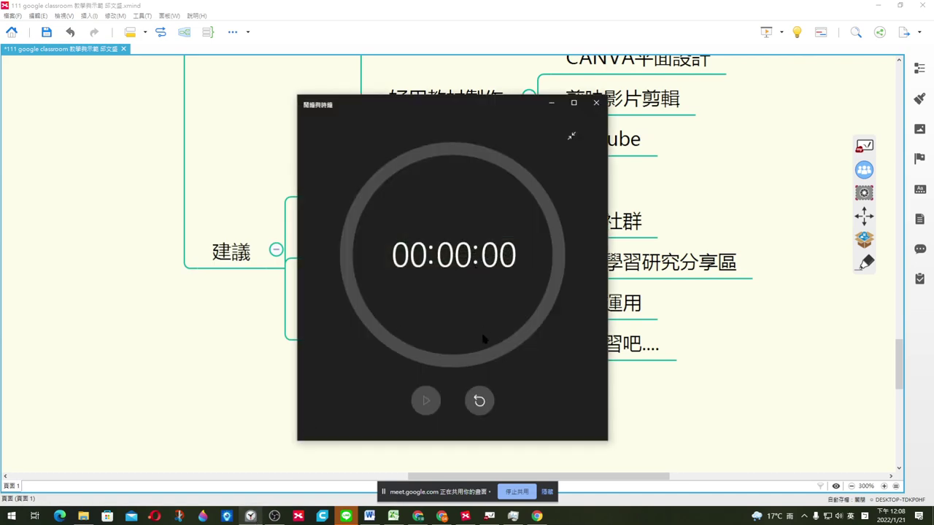
# Step: Reset and start the countdown timer, glance at the Alarm tab, then close the clock
pyautogui.click(480, 399)
pyautogui.click(427, 401)
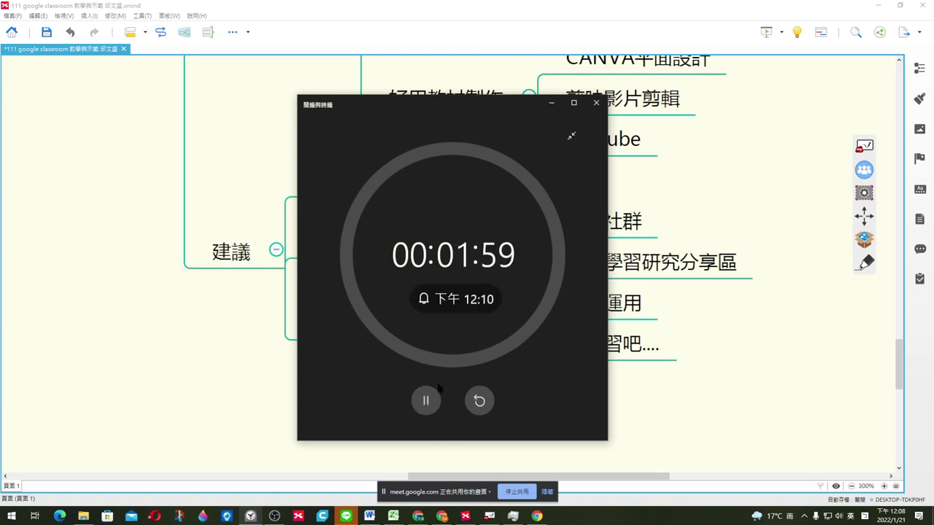
pyautogui.click(571, 137)
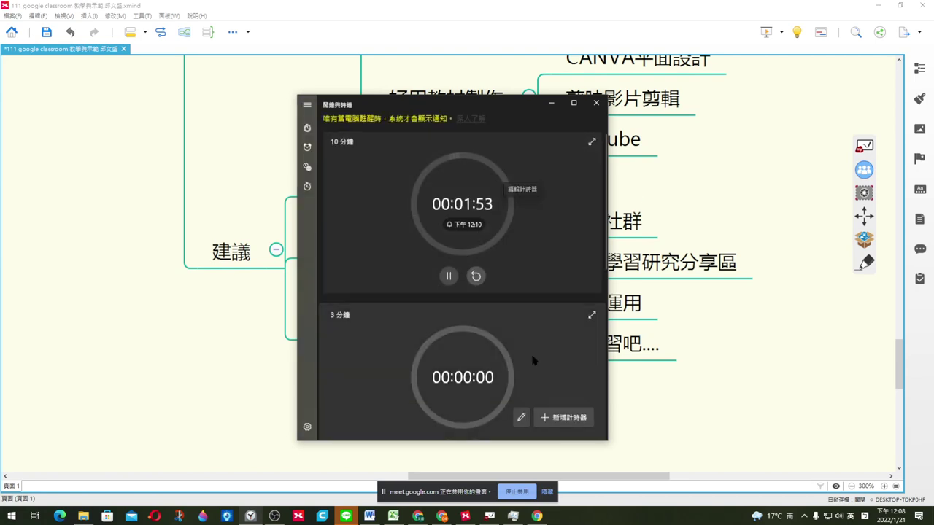
pyautogui.click(307, 148)
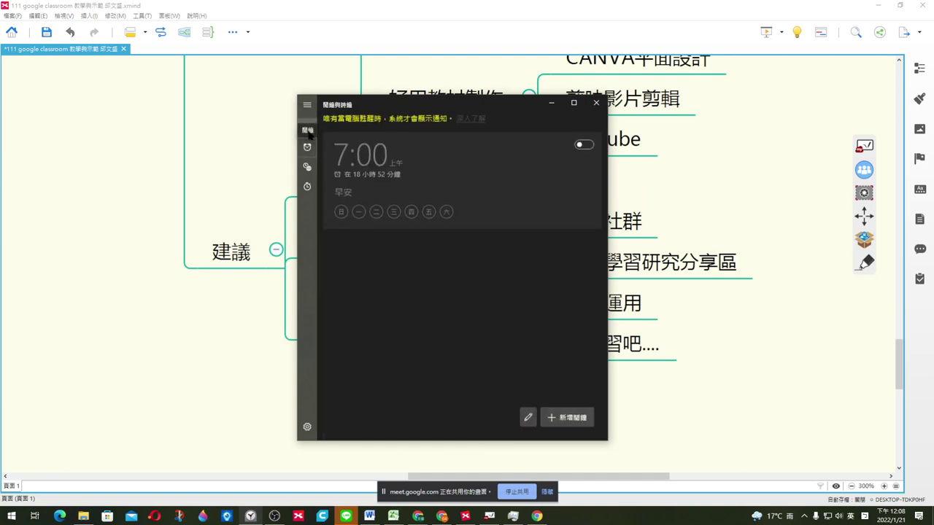
pyautogui.click(307, 168)
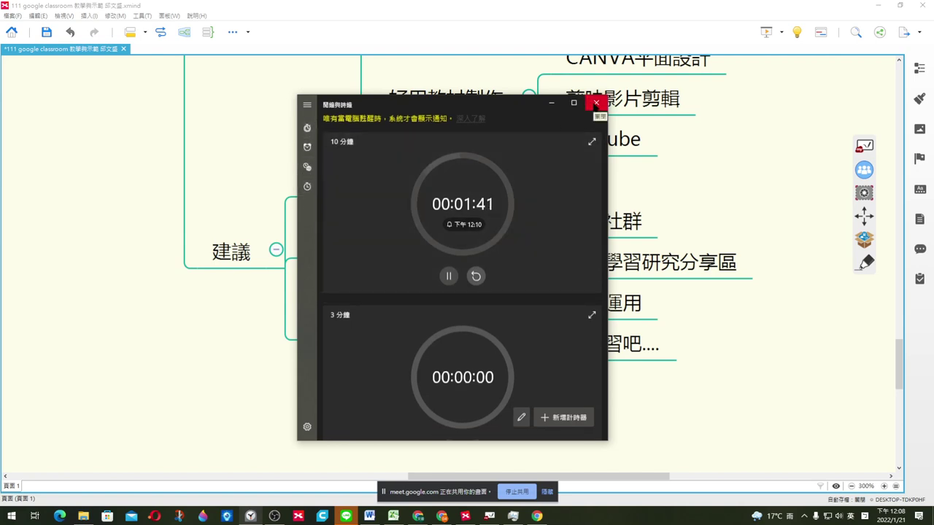
pyautogui.click(595, 104)
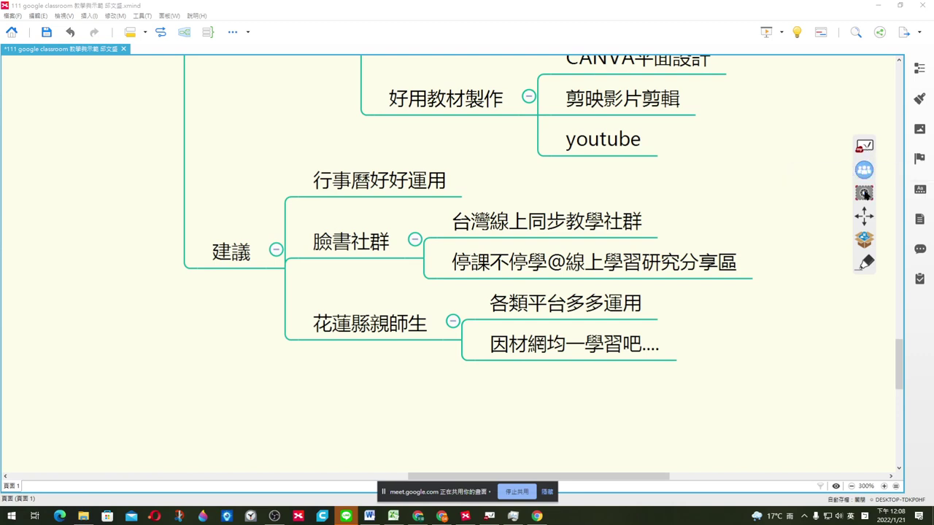
# Step: Preview myViewBoard's file import panel and math tools palette, then close the palette
pyautogui.click(866, 241)
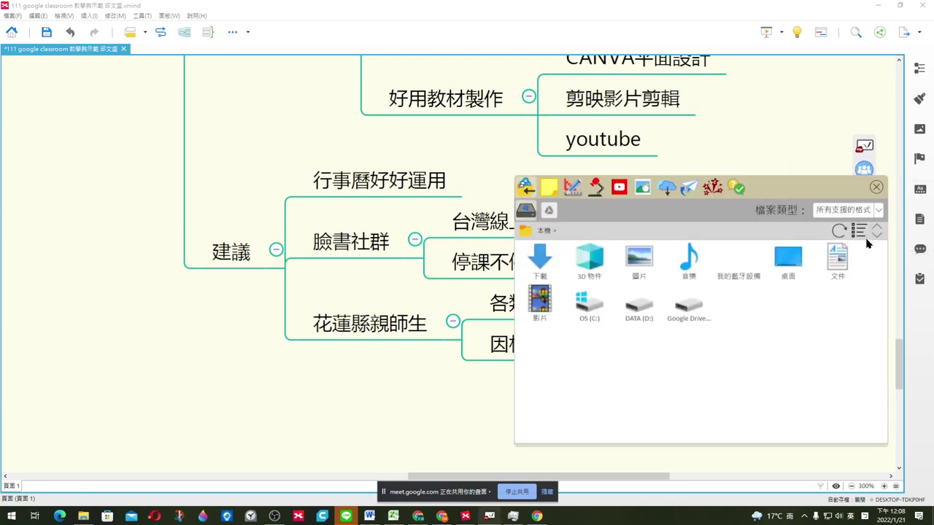
pyautogui.moveTo(840, 184); pyautogui.dragTo(786, 135)
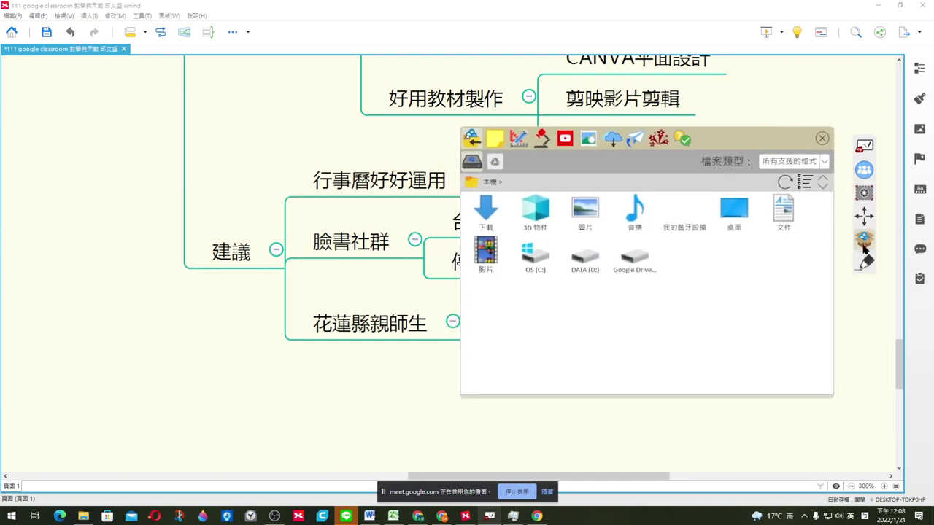
pyautogui.click(519, 142)
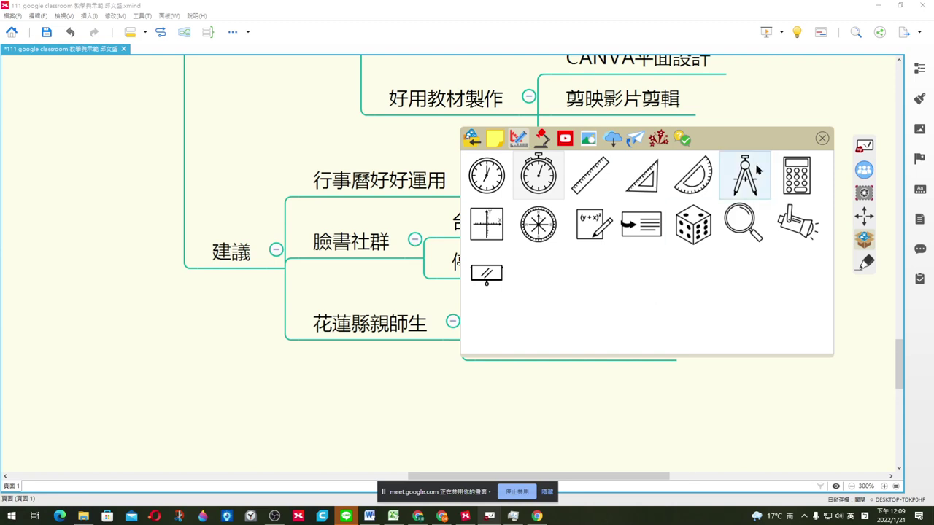
pyautogui.moveTo(741, 136); pyautogui.dragTo(752, 225)
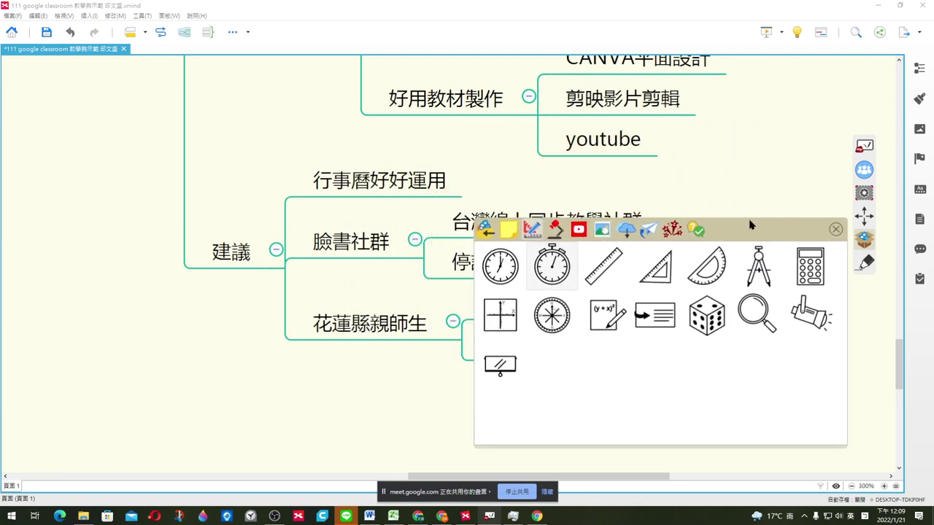
pyautogui.click(837, 230)
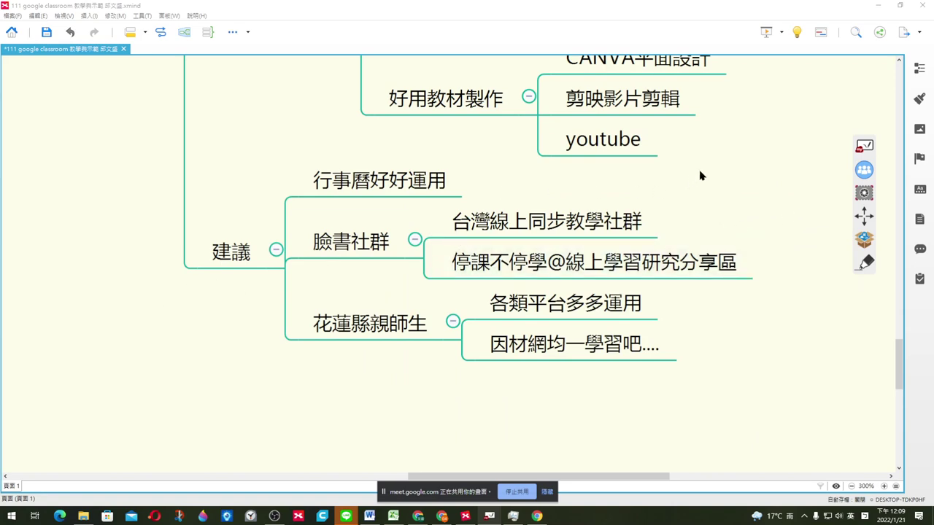
# Step: Minimize the XMind and Excel windows and stop sharing the screen with 停止共用
pyautogui.click(879, 5)
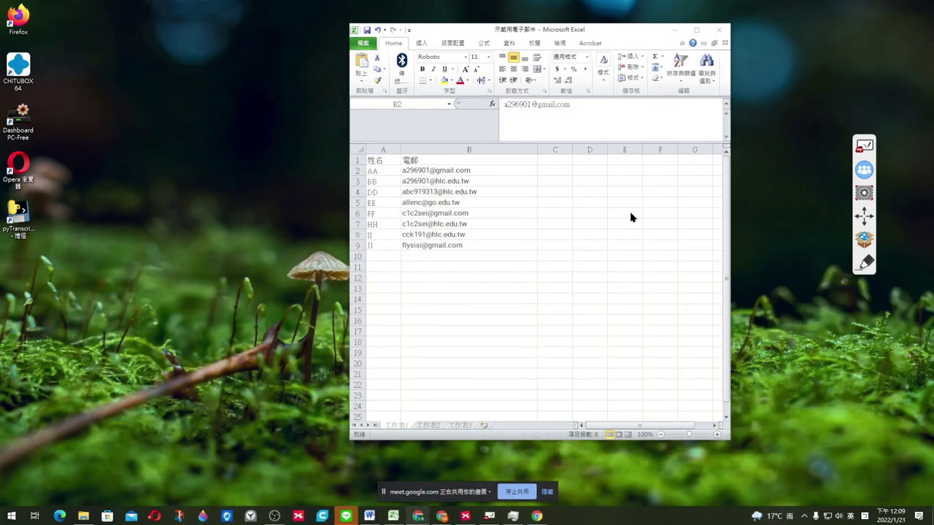
pyautogui.click(676, 32)
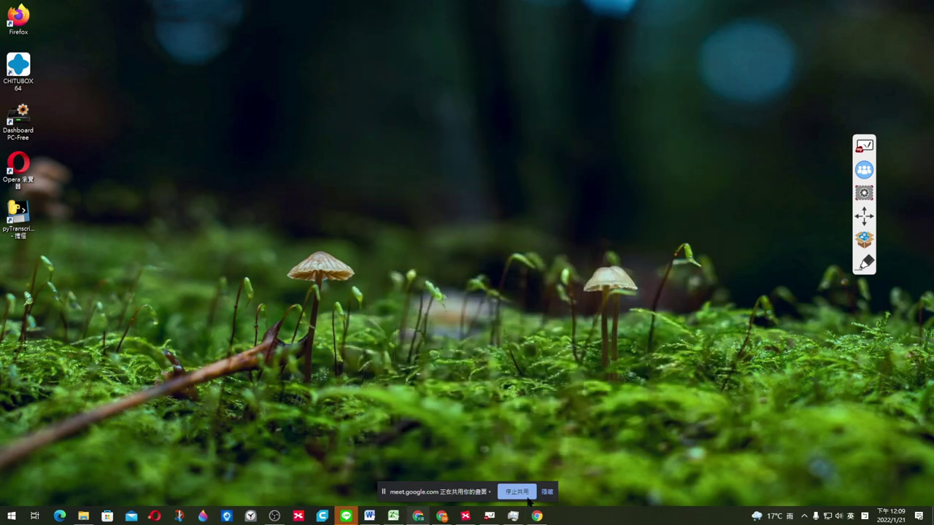
pyautogui.click(518, 492)
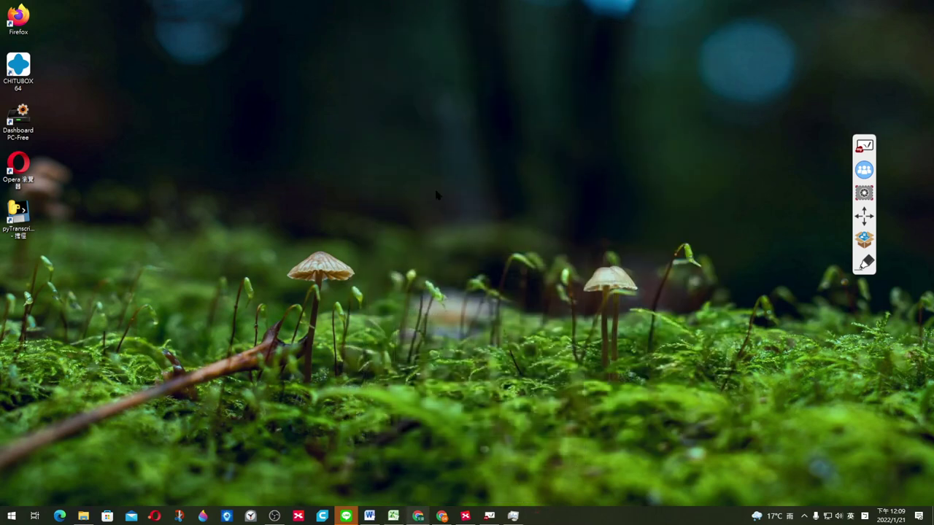